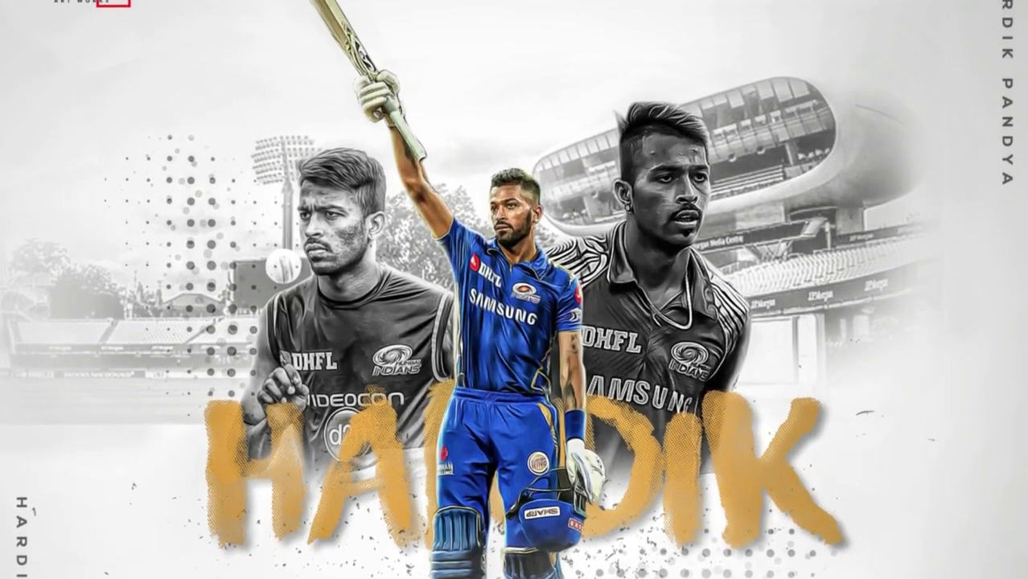
Create a blank white 2500 × 2000 px document at 300 pixels/inch.
key(ctrl+n)
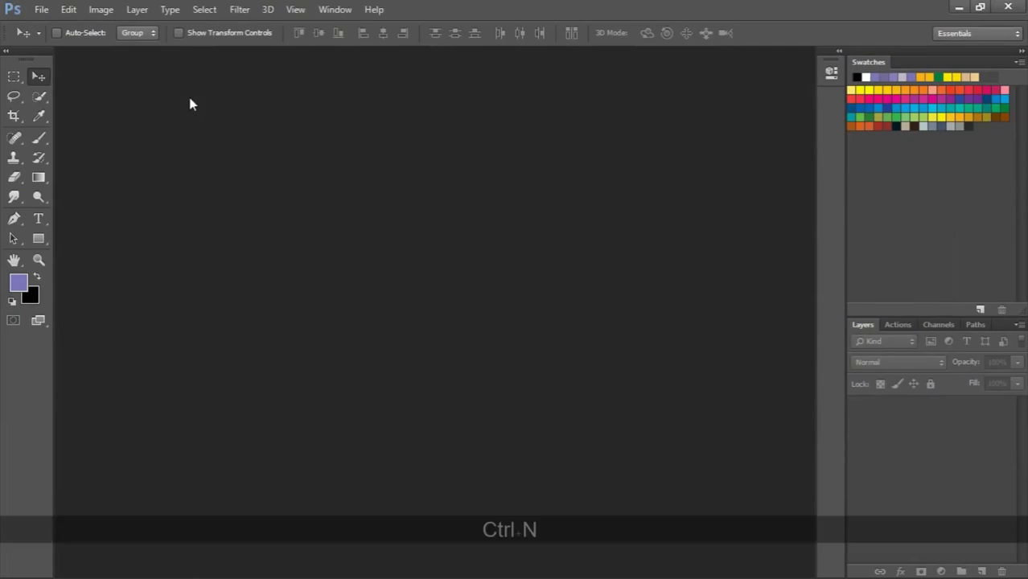
double_click(472, 191)
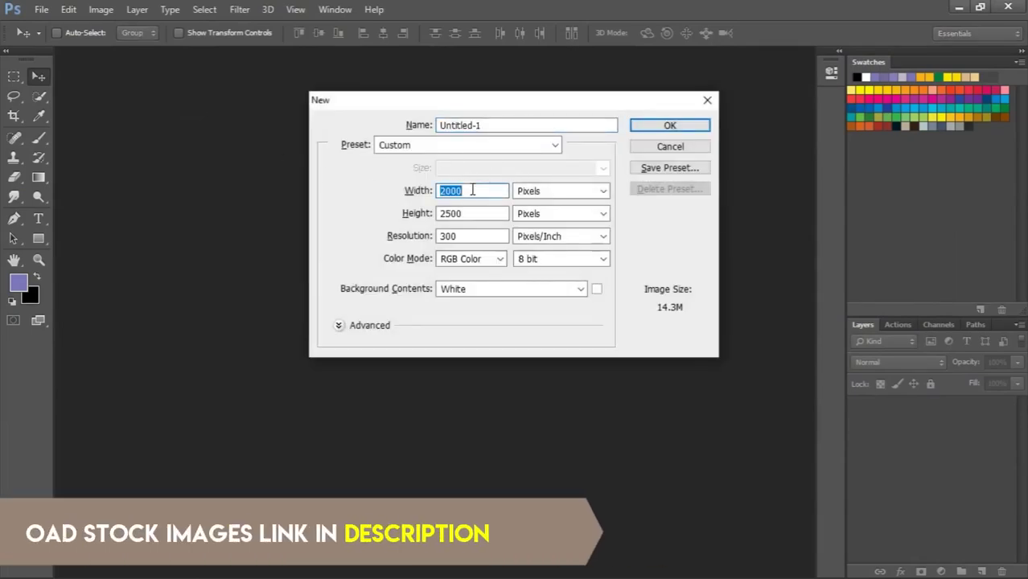
text(1)
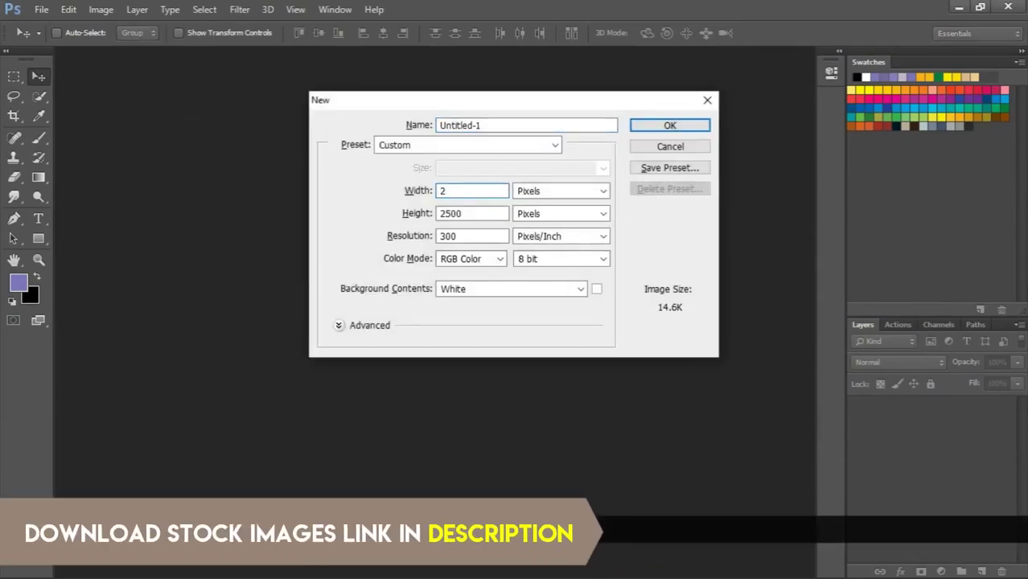
text(500)
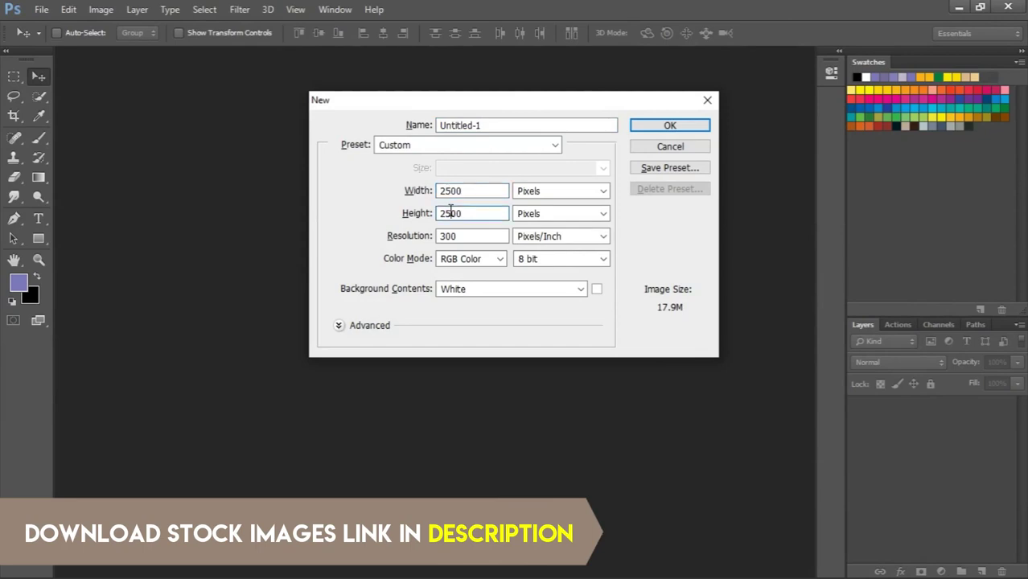
key(BackSpace)
text(0)
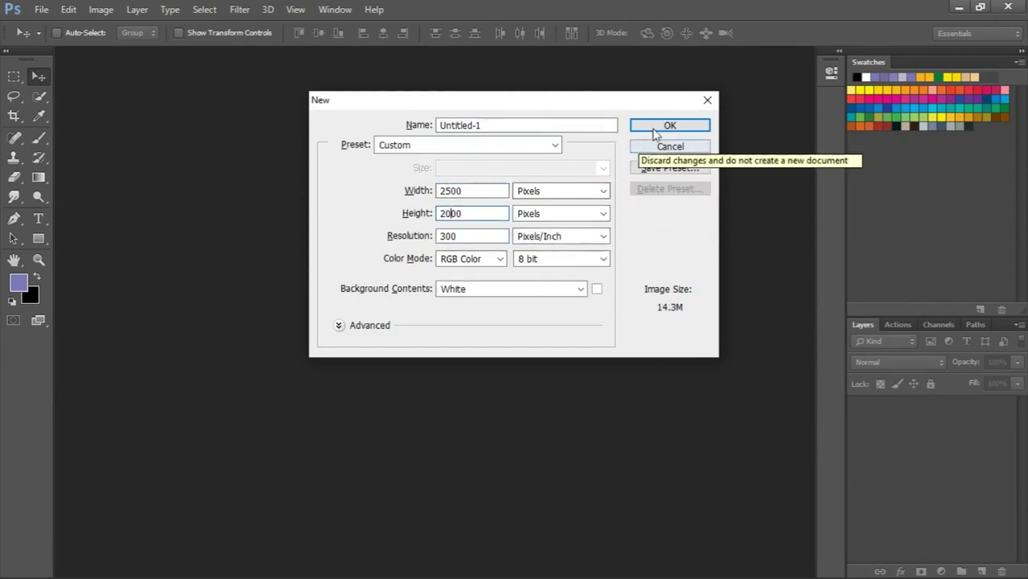
click(653, 127)
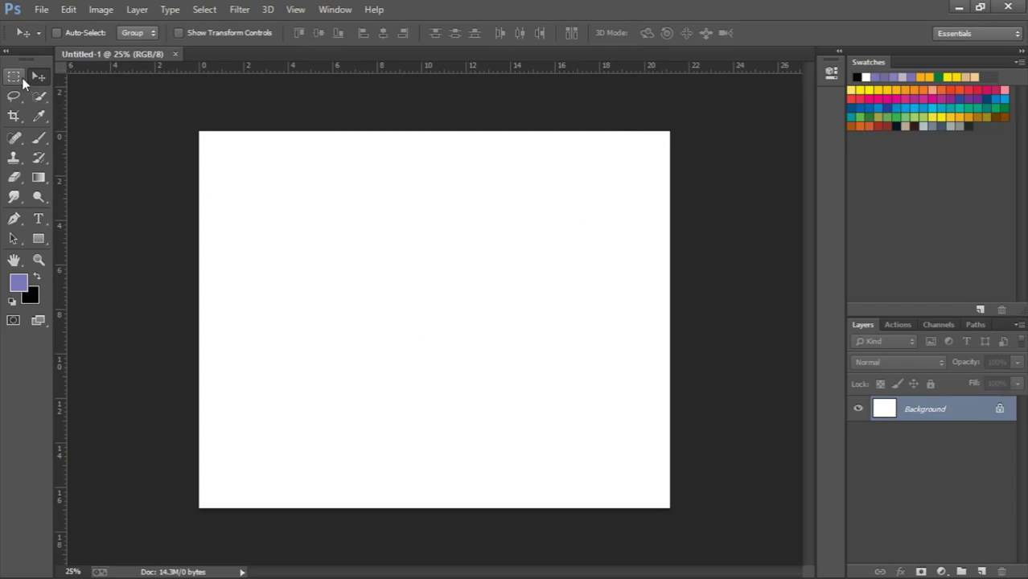
Open the stadium photo and crop the grass off its bottom.
click(41, 9)
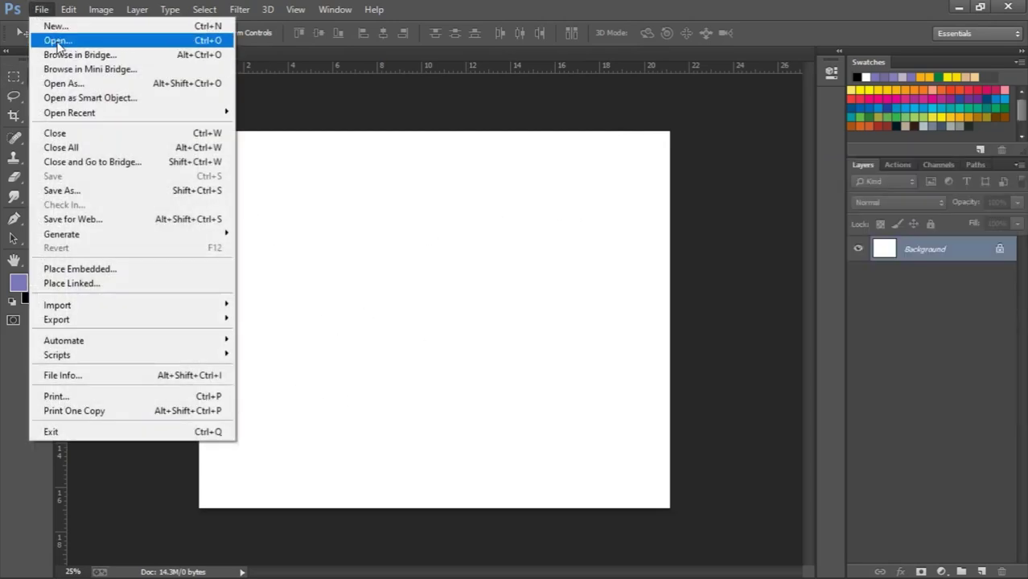
click(57, 41)
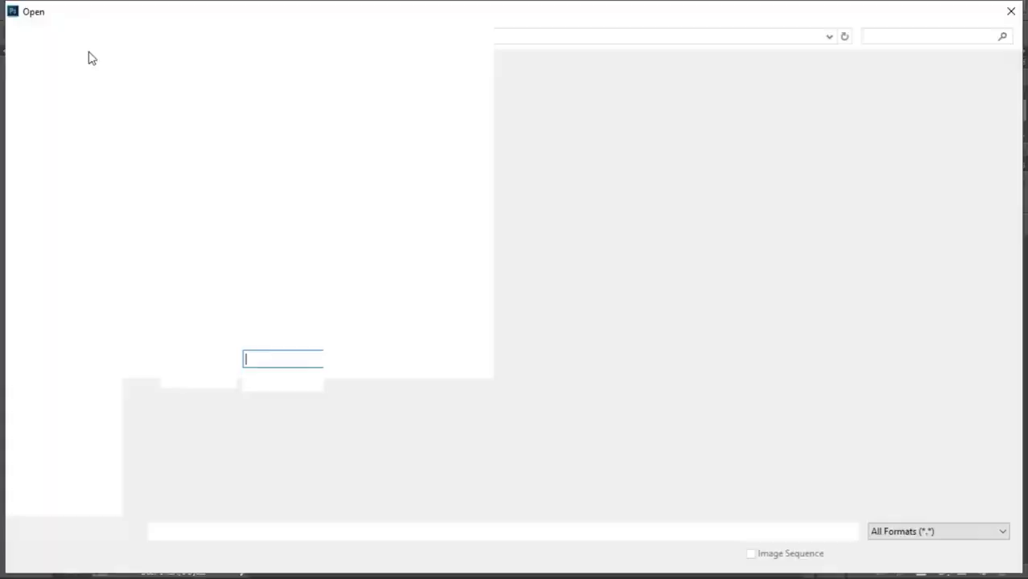
double_click(563, 278)
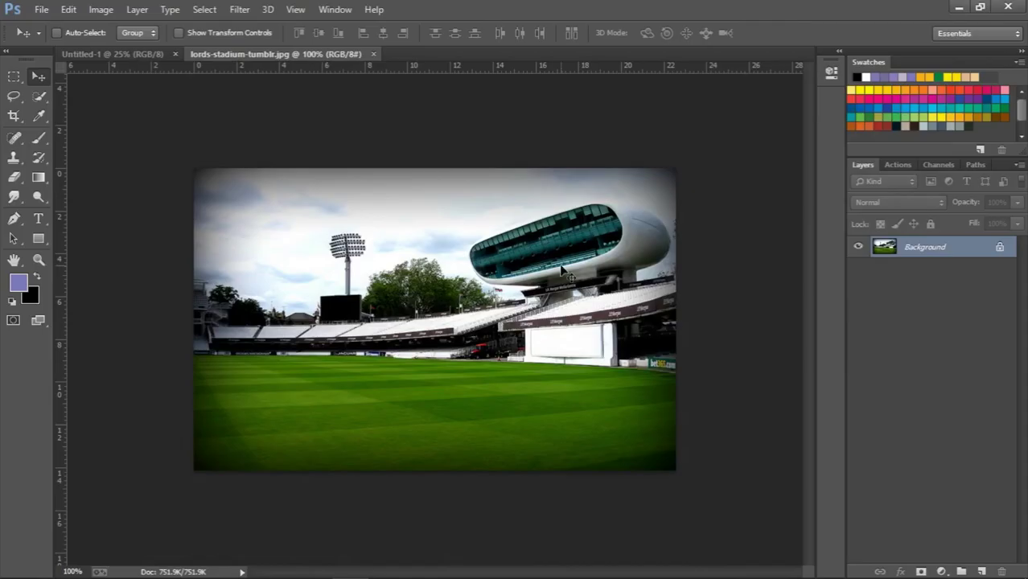
key(ctrl+equal)
key(ctrl+minus)
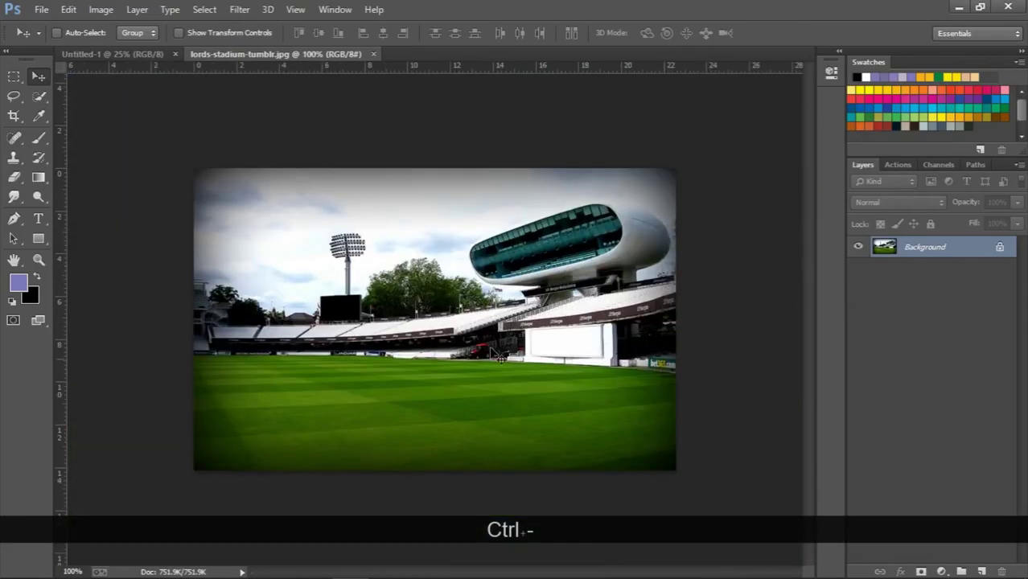
click(15, 116)
drag(435, 470, 440, 424)
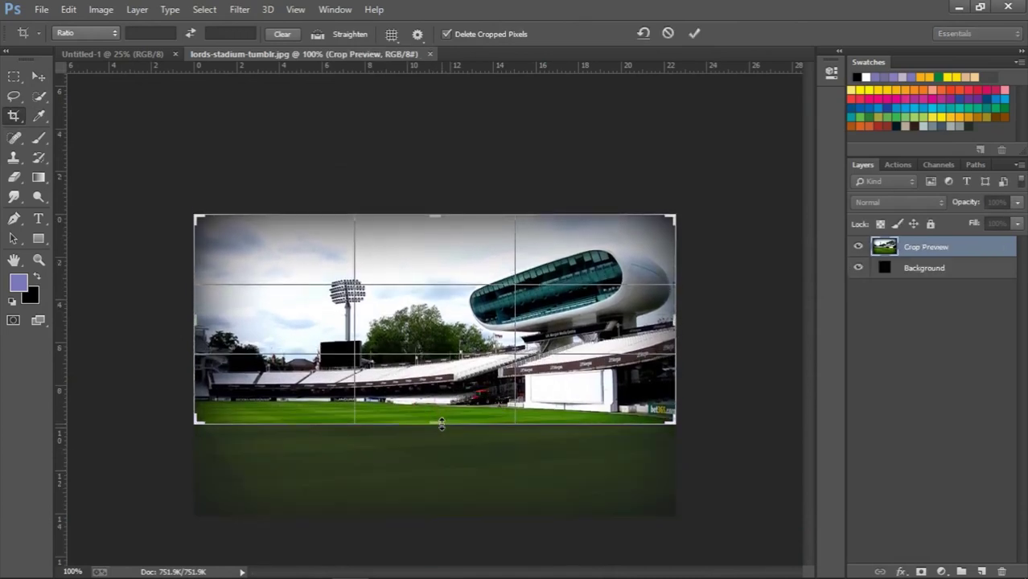
key(Return)
Drag the cropped stadium photo into Untitled-1 and close the original without saving.
key(v)
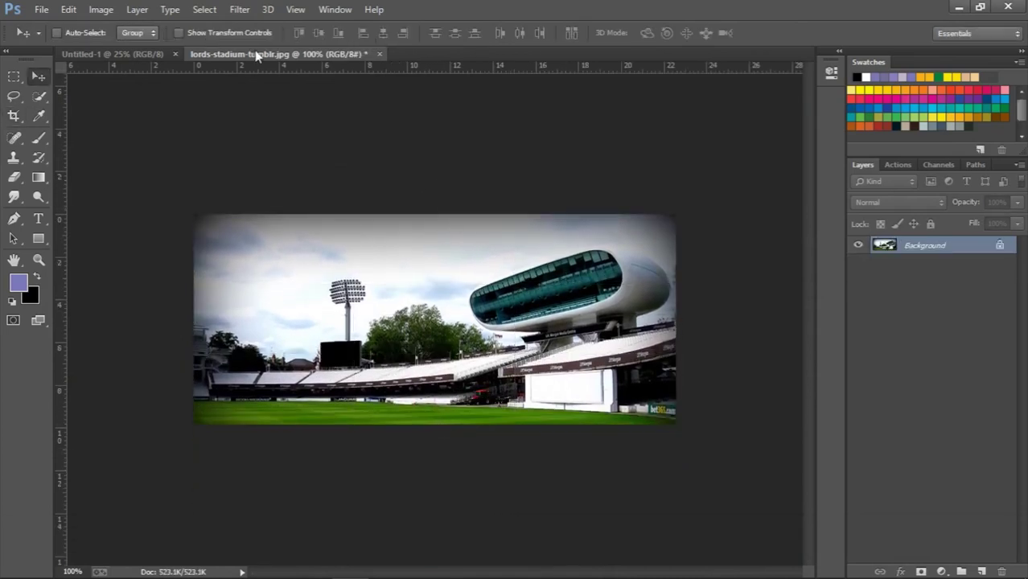
drag(291, 53, 291, 192)
drag(298, 251, 343, 161)
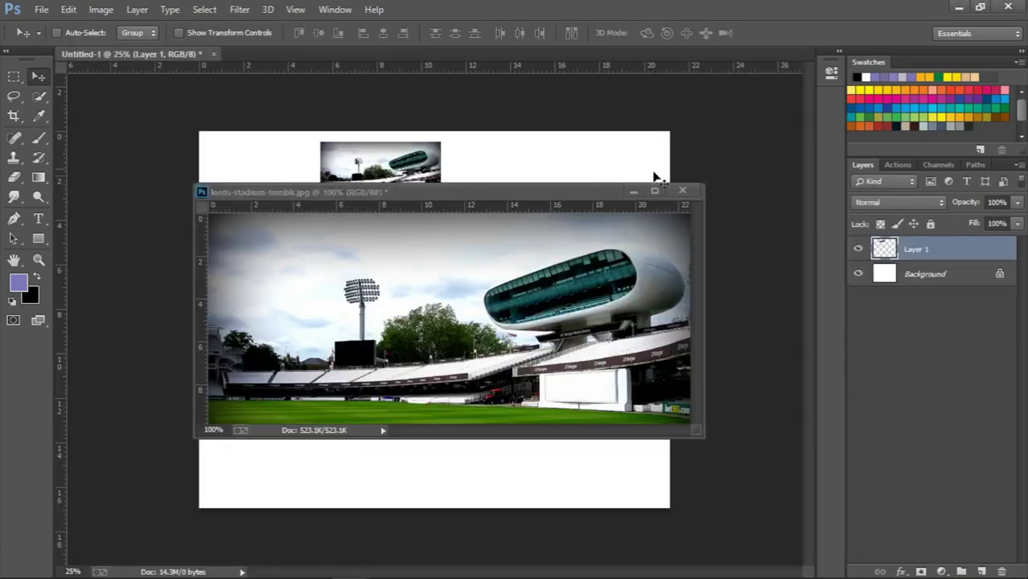
click(682, 190)
click(505, 237)
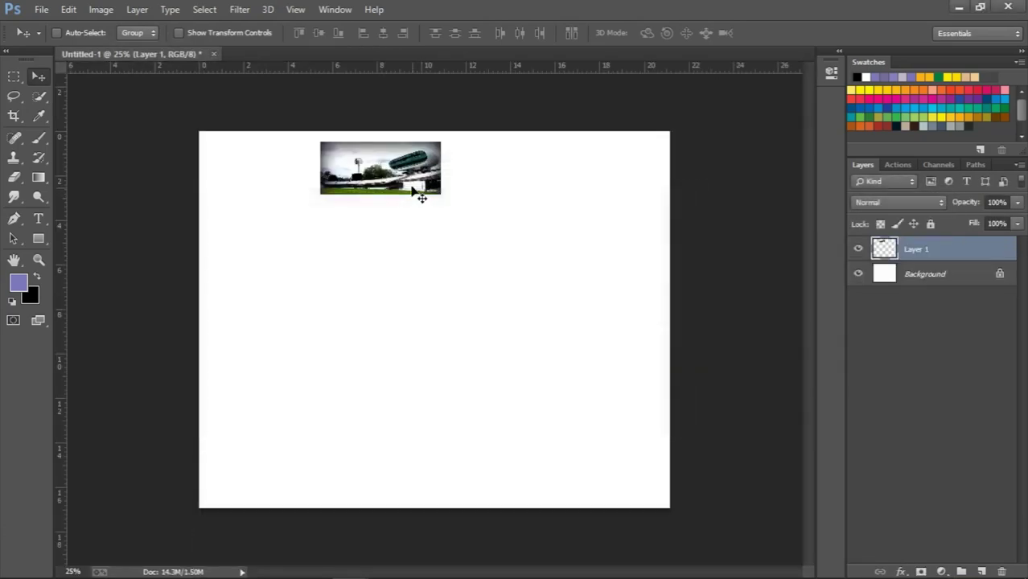
drag(420, 194, 444, 335)
Scale the stadium layer across the canvas width, move it lower, and settle at 92%.
key(ctrl+t)
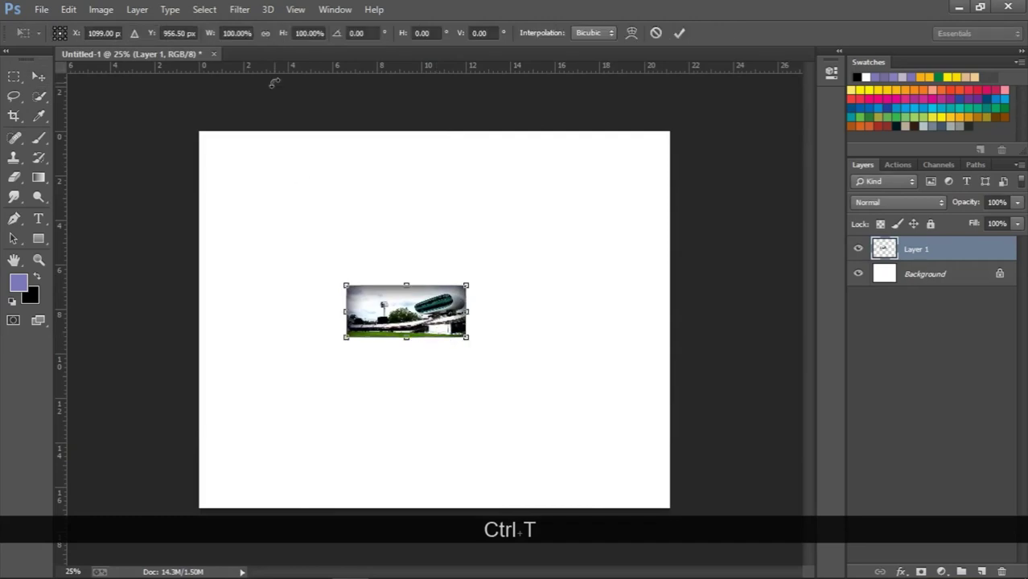
drag(210, 35, 485, 43)
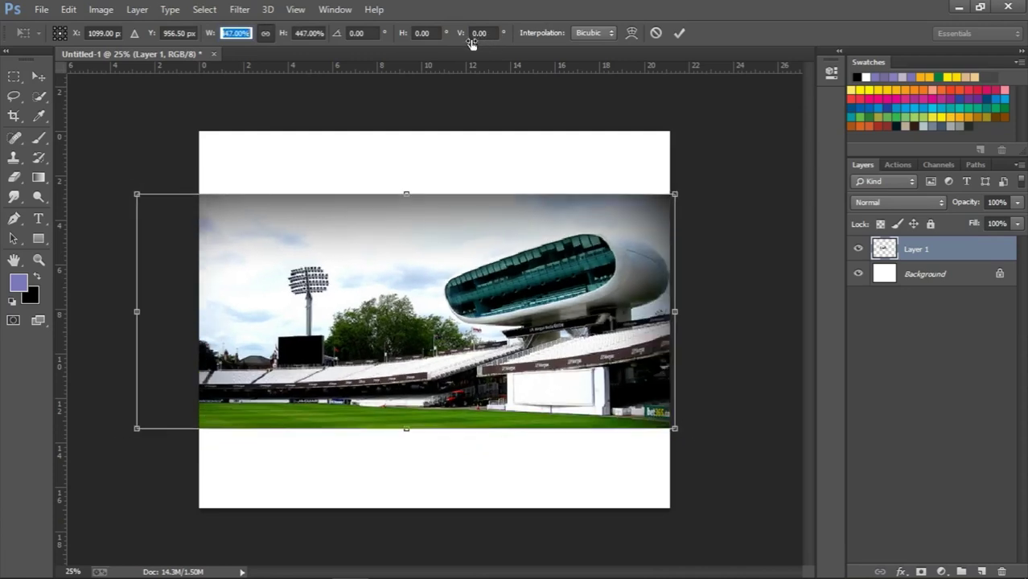
key(Return)
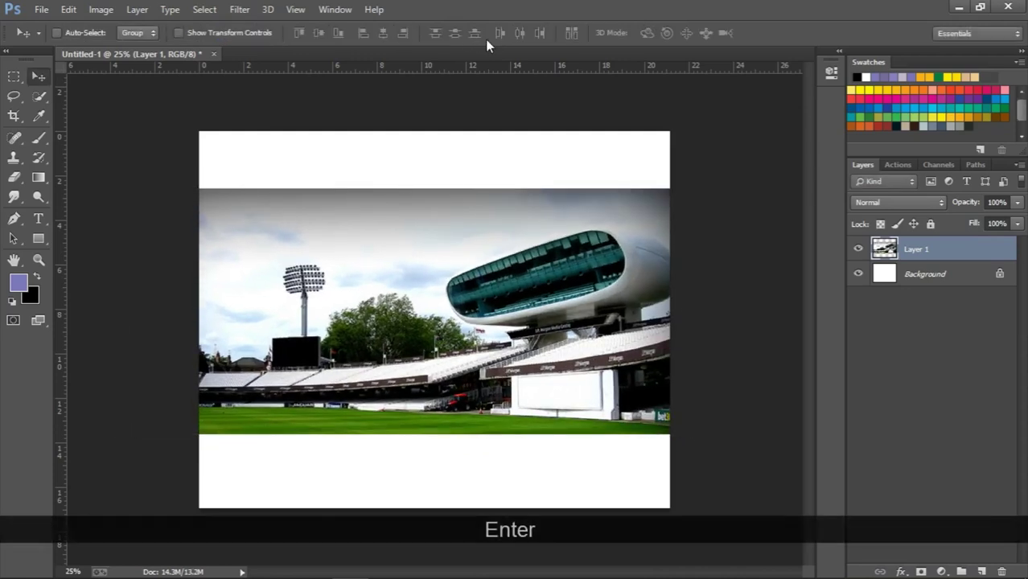
mouse_move(514, 198)
mouse_down()
mouse_move(481, 207)
mouse_move(492, 208)
mouse_up()
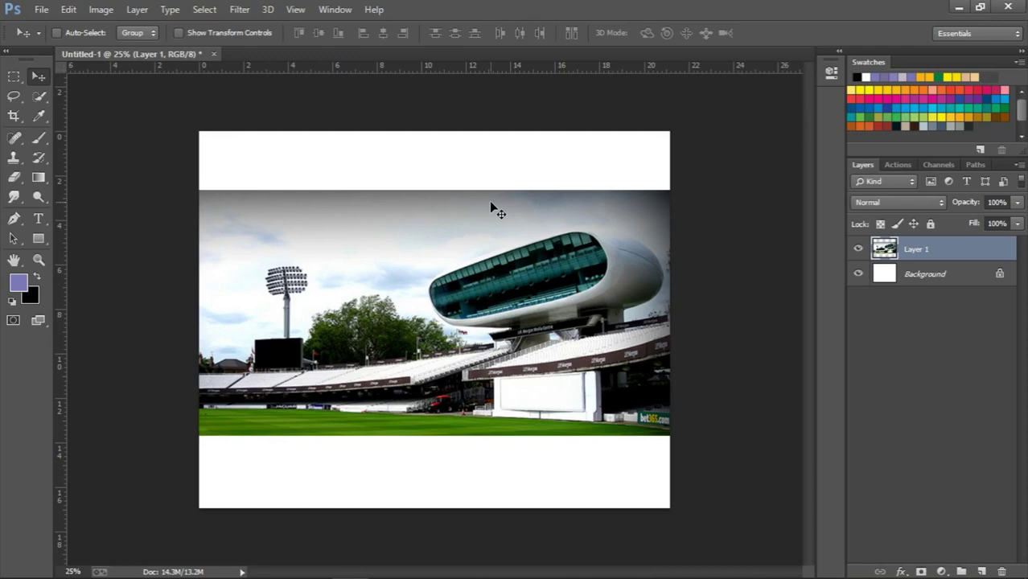
drag(490, 204, 496, 242)
key(ctrl)
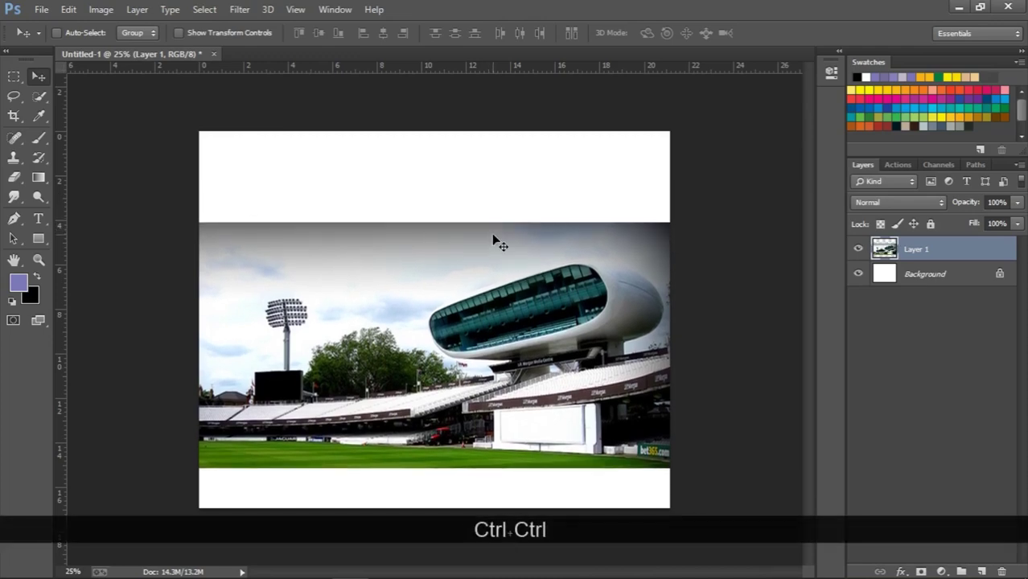
key(ctrl+t)
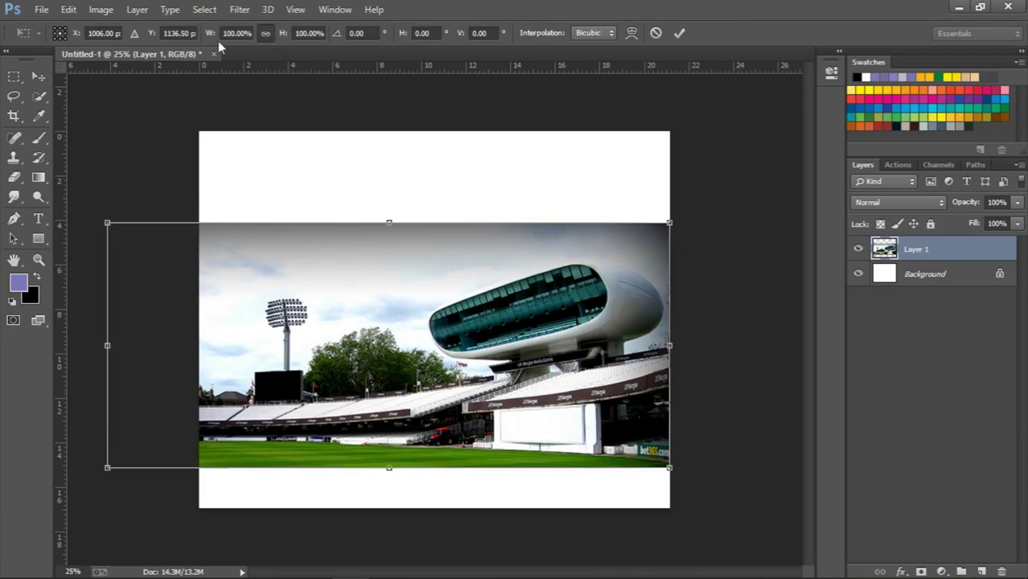
drag(207, 42, 201, 41)
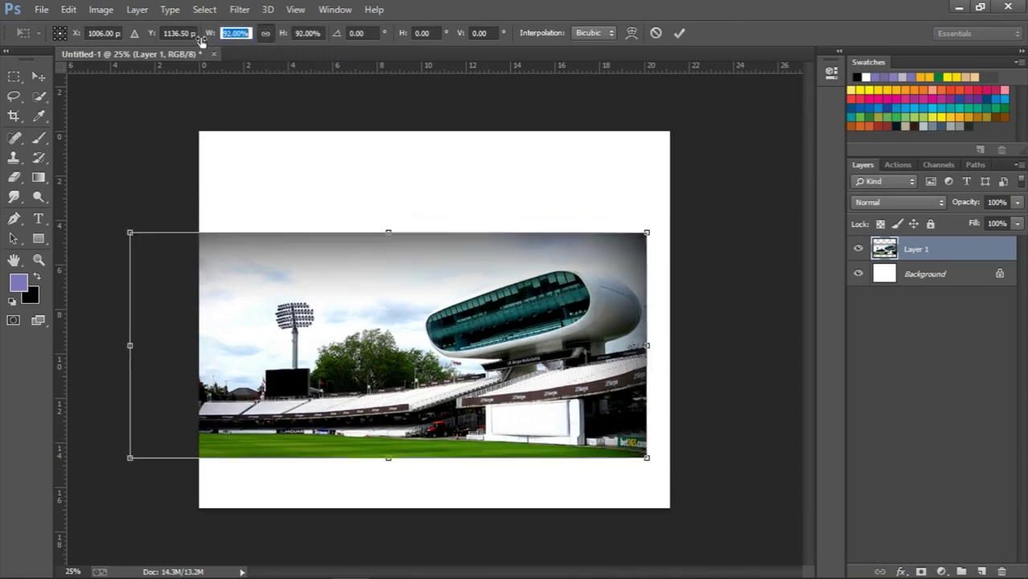
key(Return)
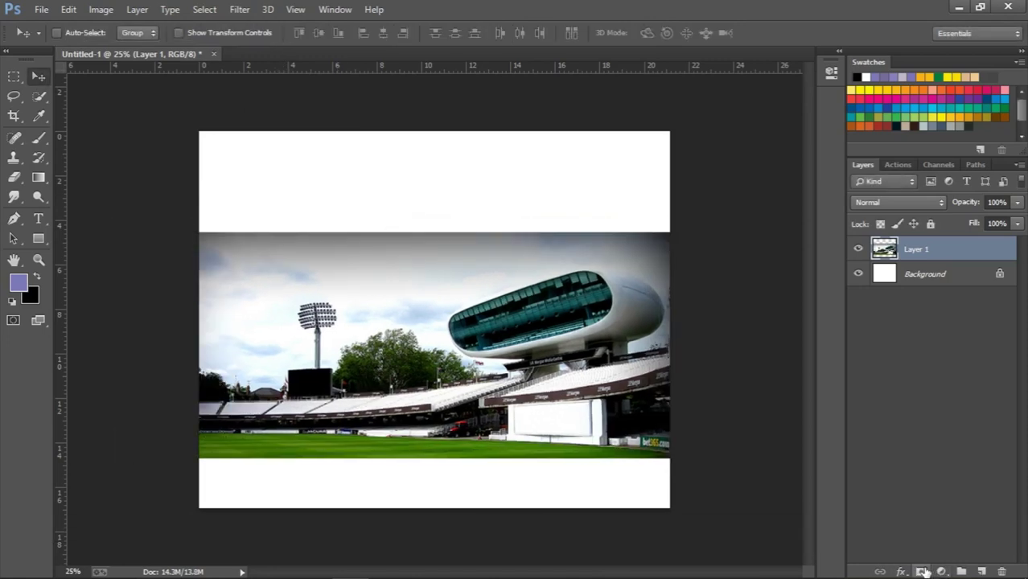
Add a layer mask to Layer 1 and paint its edges out with a soft 900 px black brush.
click(922, 571)
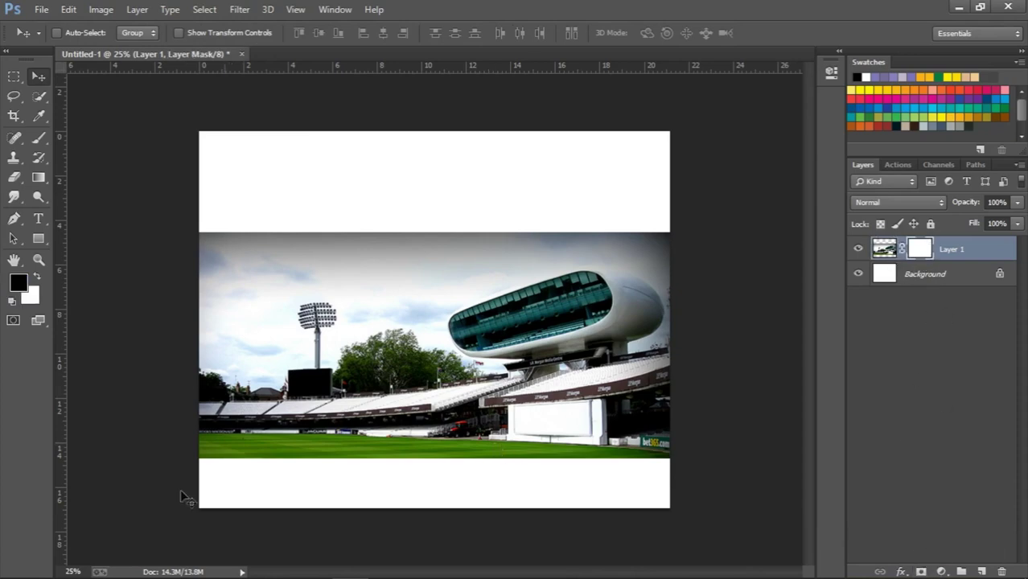
click(40, 137)
click(63, 33)
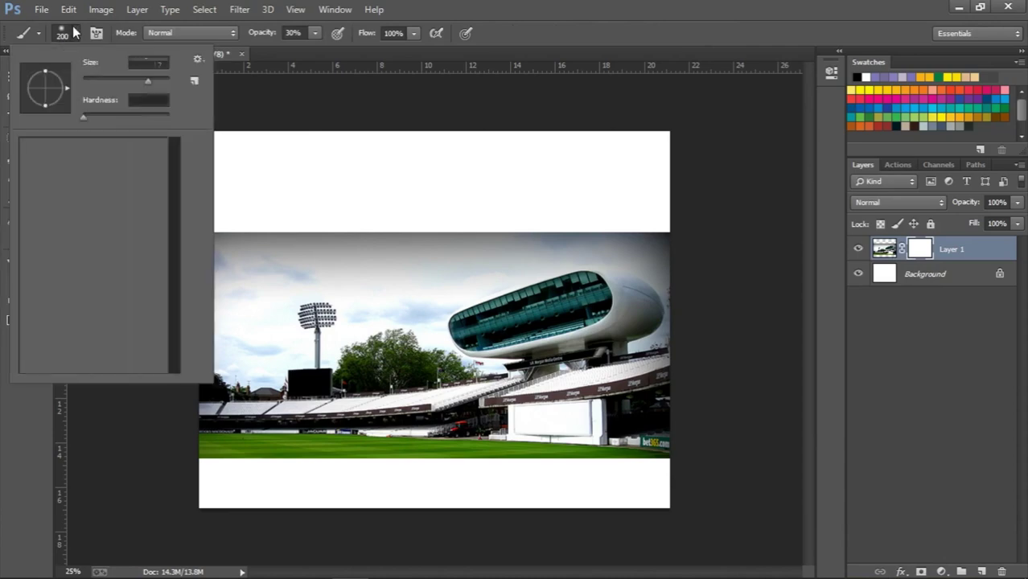
double_click(50, 157)
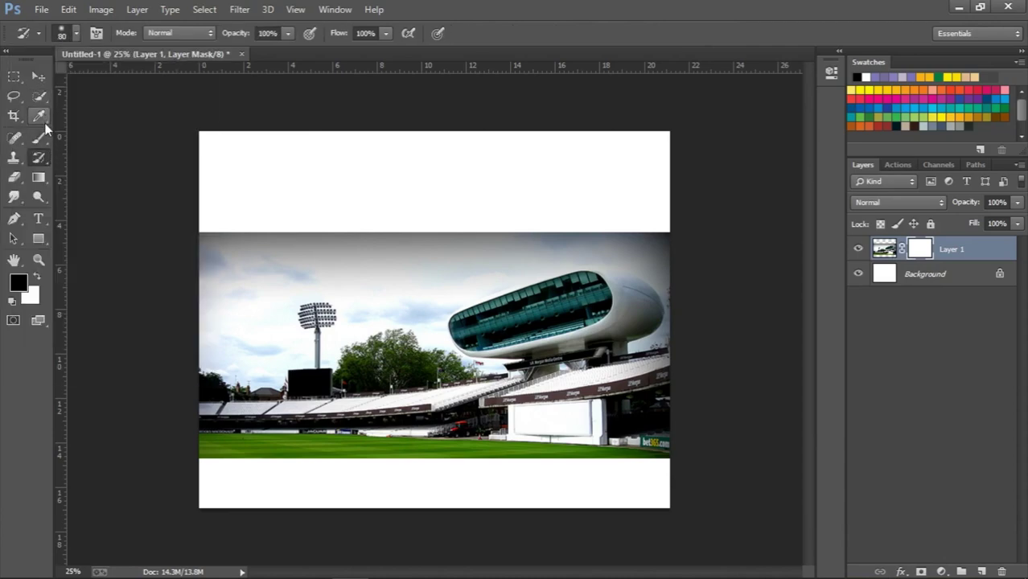
click(44, 138)
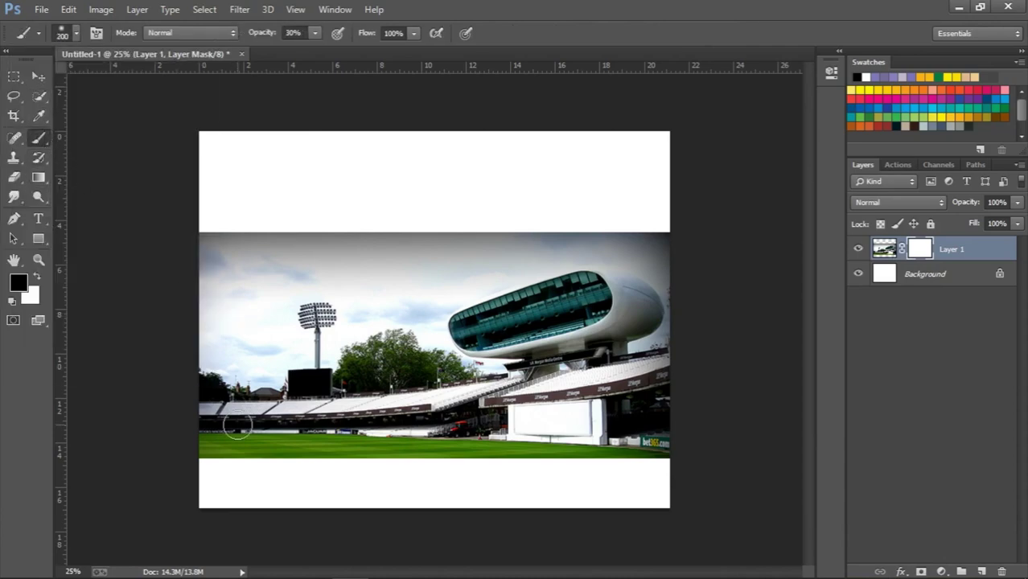
key(bracketright)
key(bracketright)
key(bracketright)
key(bracketright)
key(bracketright)
key(bracketright)
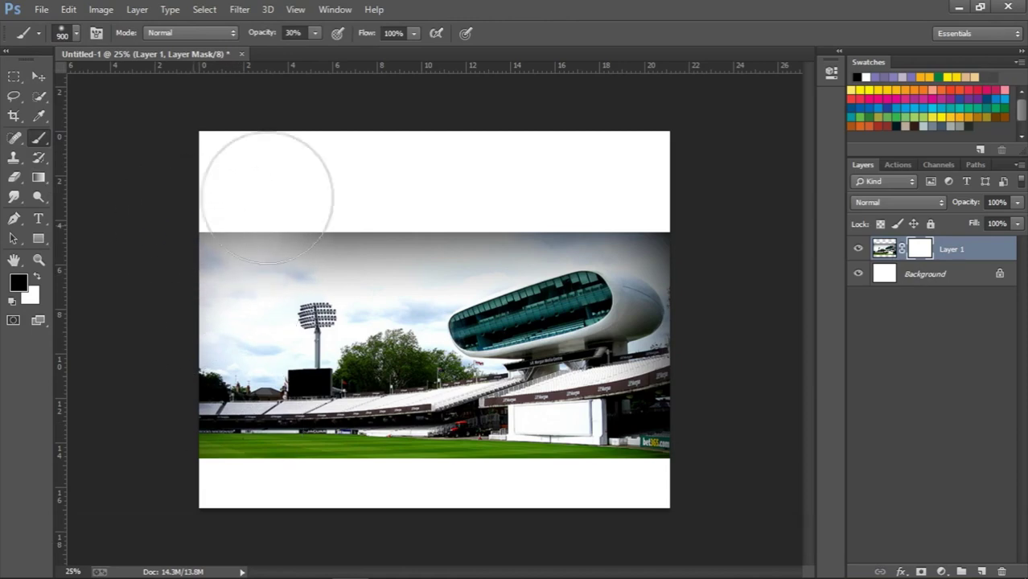
drag(259, 36, 336, 35)
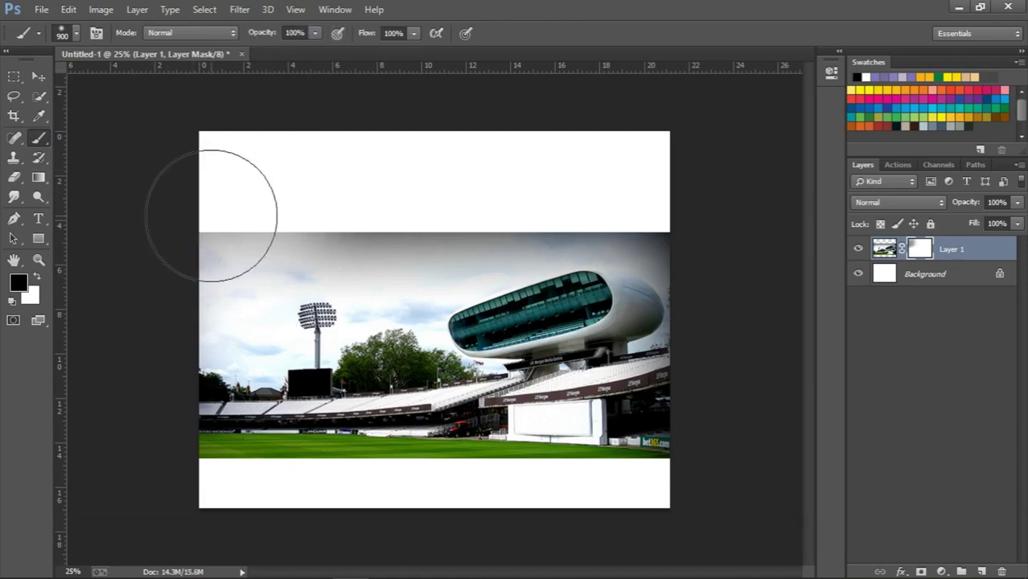
mouse_move(211, 206)
mouse_down()
mouse_move(243, 191)
mouse_move(401, 204)
mouse_move(663, 184)
mouse_move(715, 250)
mouse_move(695, 452)
mouse_move(645, 491)
mouse_move(515, 519)
mouse_move(371, 470)
mouse_move(252, 509)
mouse_move(100, 477)
mouse_move(115, 432)
mouse_up()
key(ctrl+shift+a)
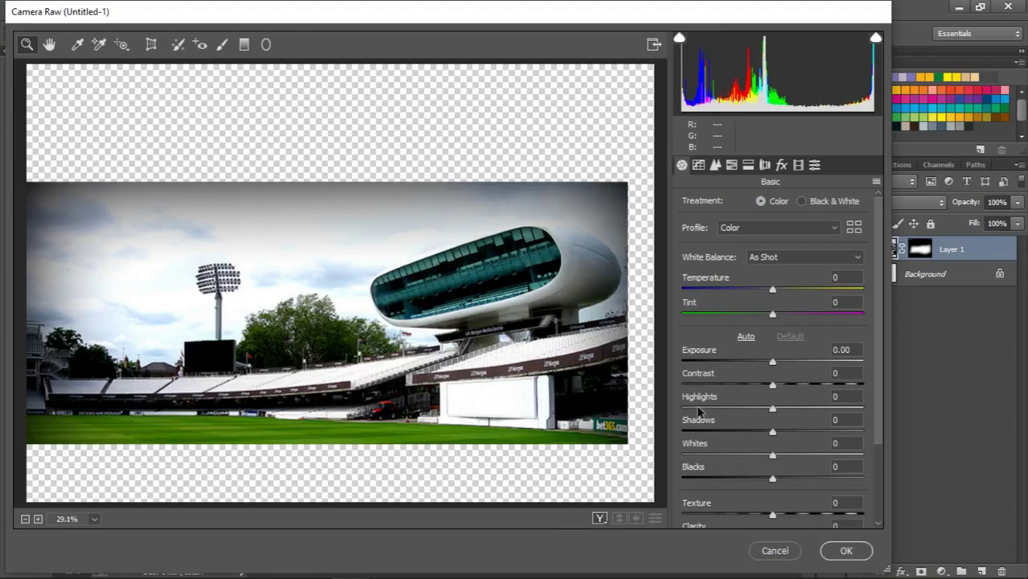
Grade the stadium photo in Camera Raw: Highlights -83, Shadows +88, Vibrance -100.
drag(772, 348, 696, 348)
drag(772, 370, 853, 371)
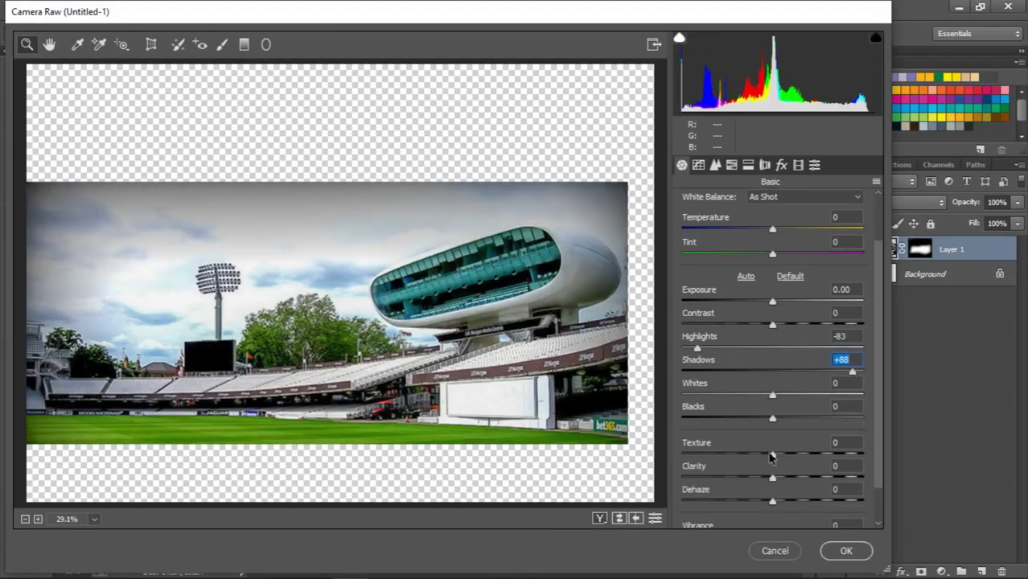
scroll(770, 456, down, 1)
drag(772, 434, 830, 434)
drag(730, 499, 674, 492)
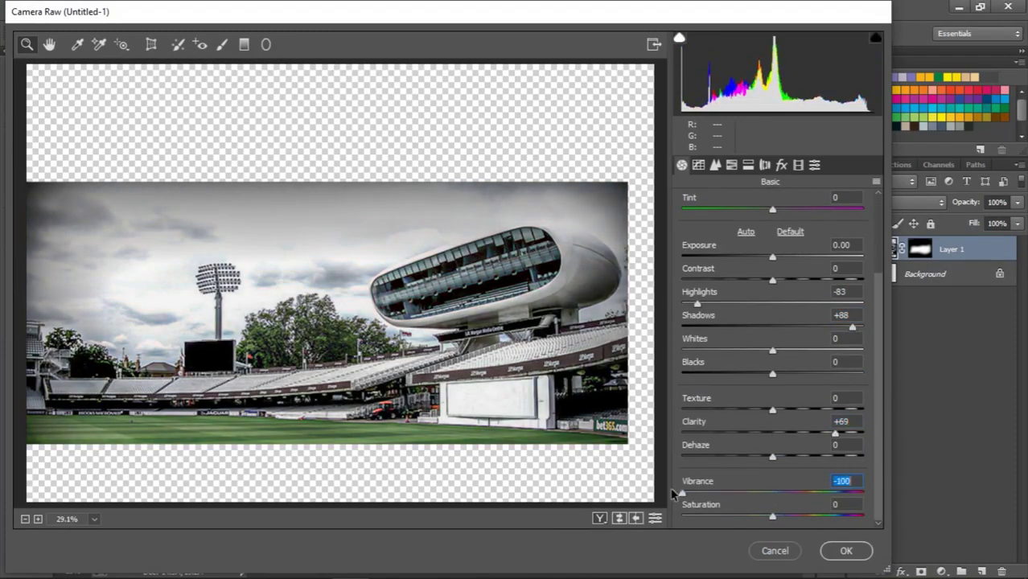
click(840, 551)
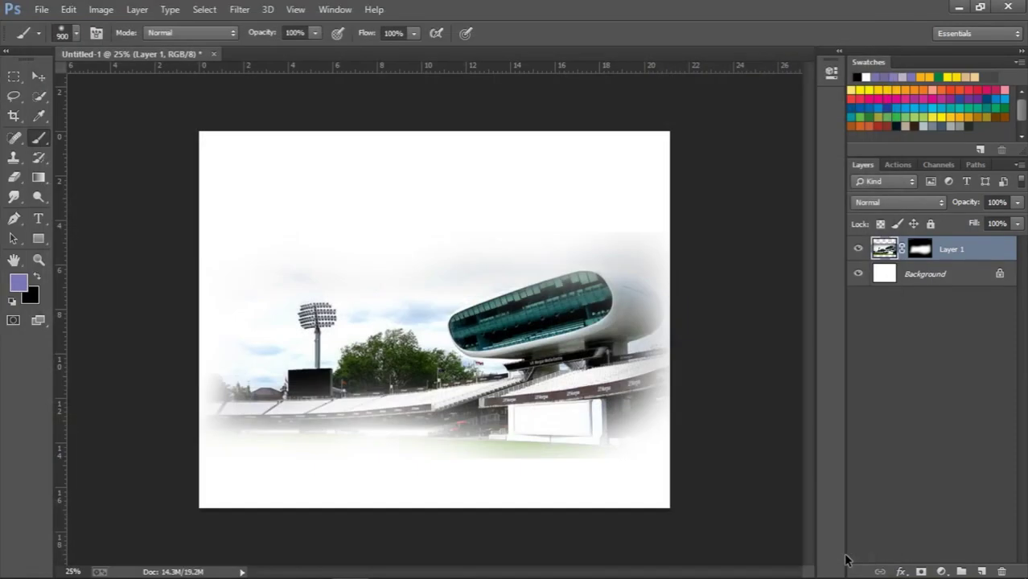
Reset default colours and apply a 1.5 px Gaussian Blur to the stadium photo.
key(d)
key(v)
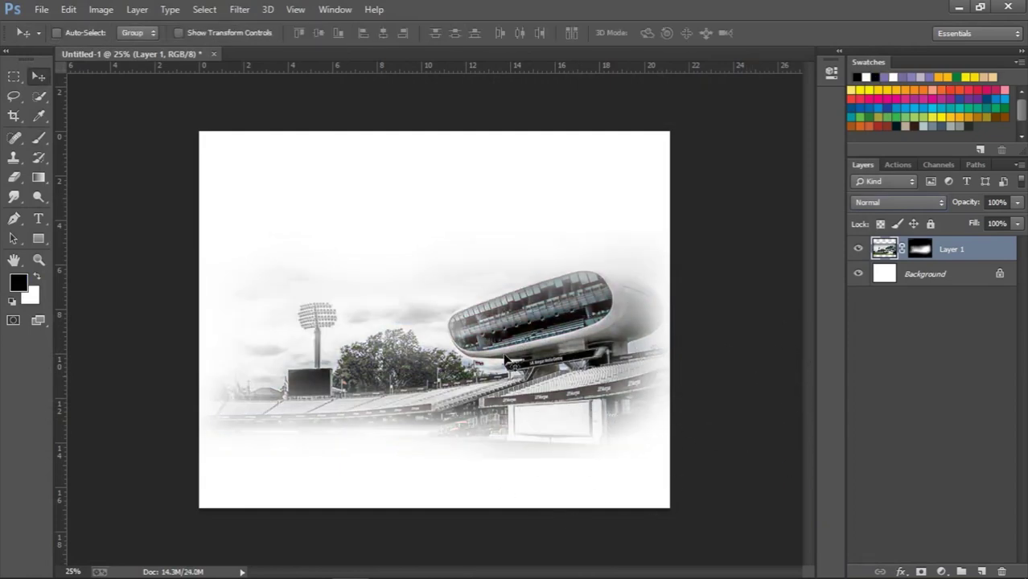
click(238, 9)
click(499, 283)
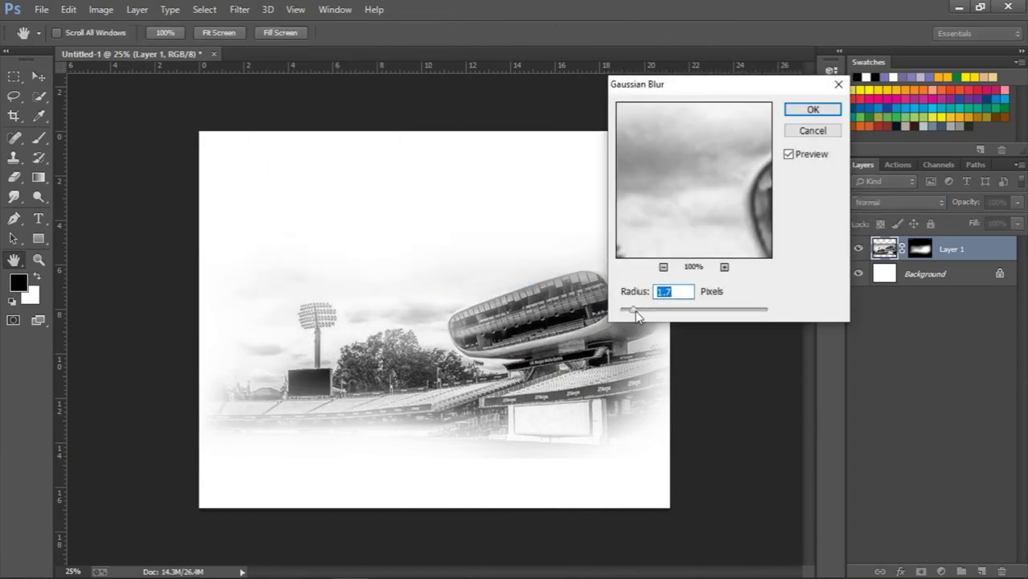
drag(635, 313, 631, 314)
click(801, 116)
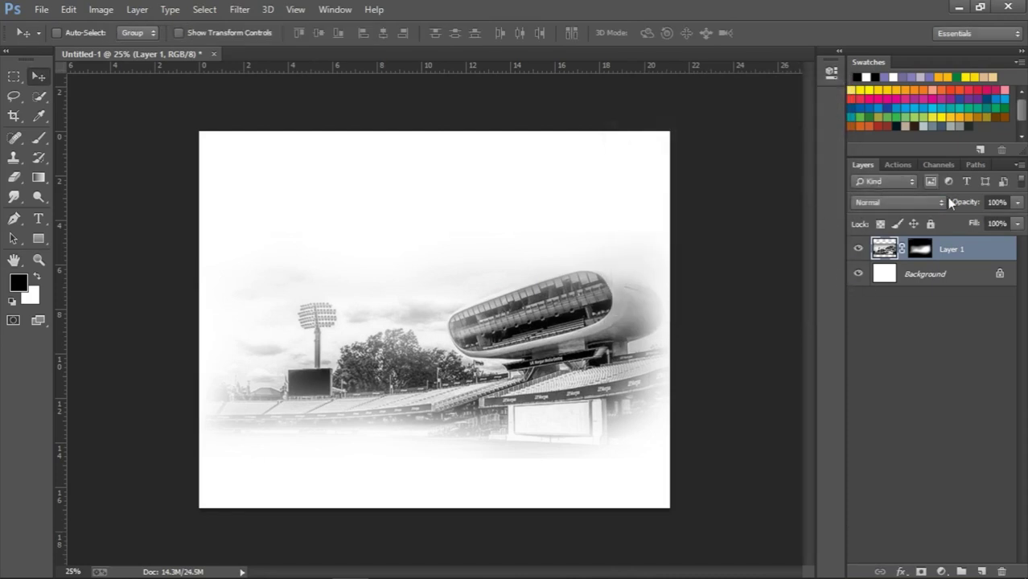
Lower Layer 1's opacity to 45% and nudge it slightly upward.
drag(950, 208, 957, 206)
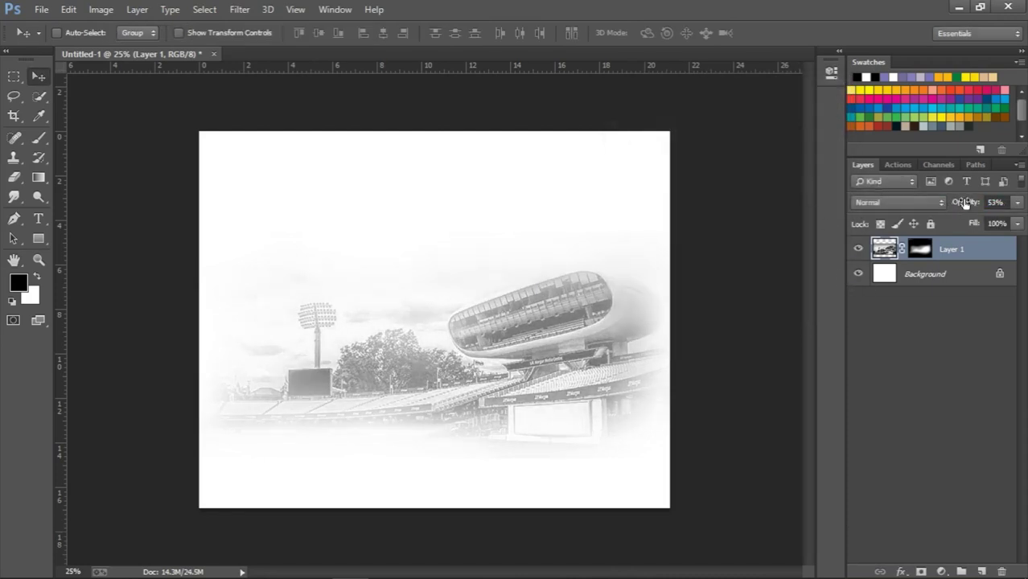
drag(964, 207, 958, 207)
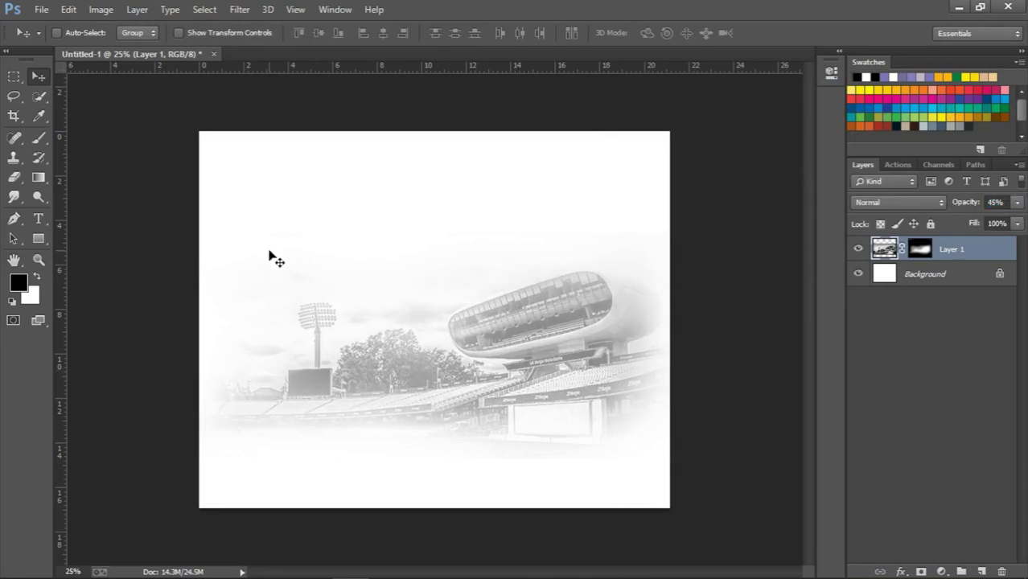
drag(439, 352, 435, 337)
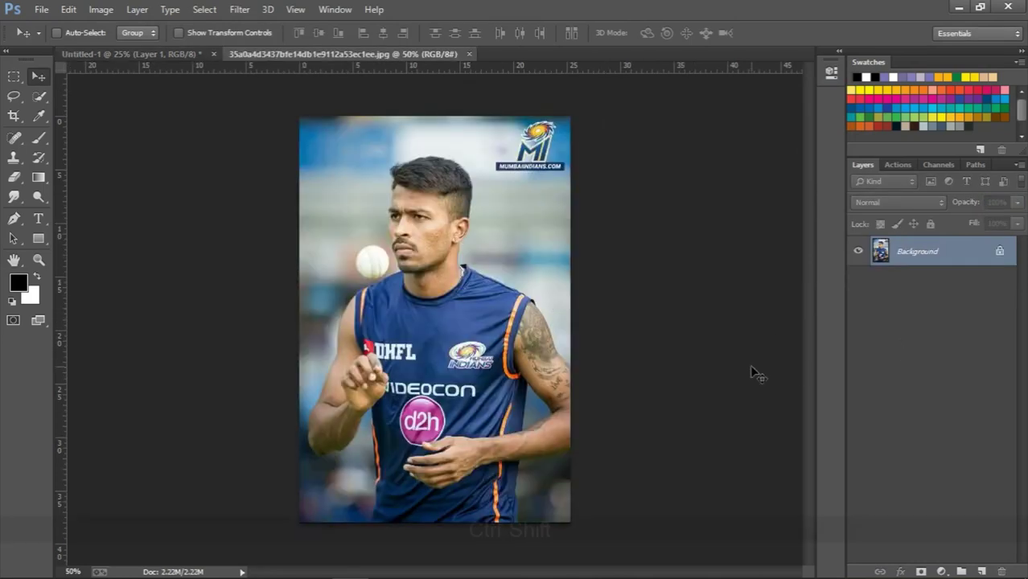
key(ctrl+shift+a)
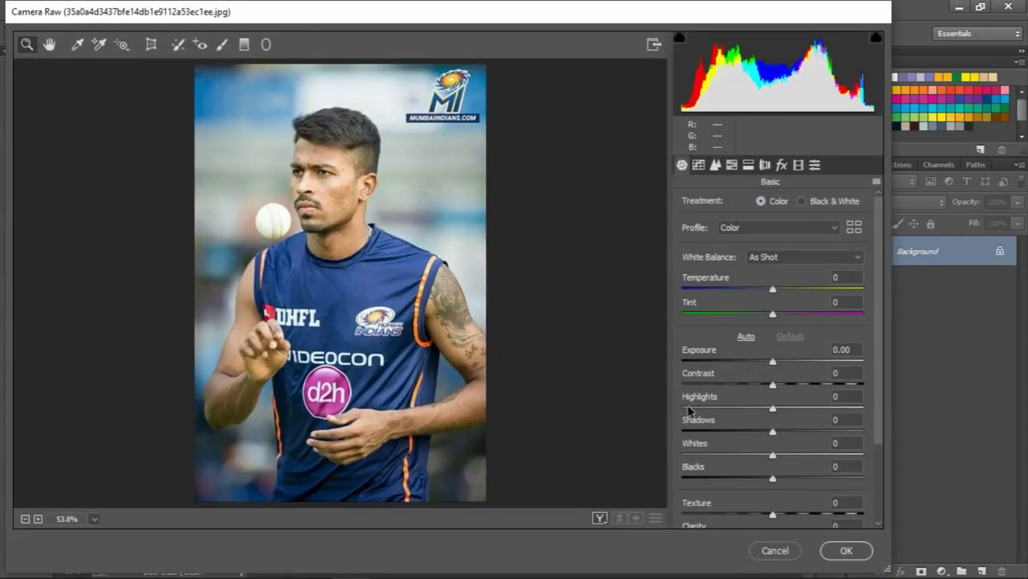
Grade the player photo in Camera Raw: Highlights -93, Shadows +100, more clarity, less vibrance.
click(687, 409)
drag(772, 431, 863, 432)
scroll(772, 434, down, 3)
drag(772, 409, 814, 409)
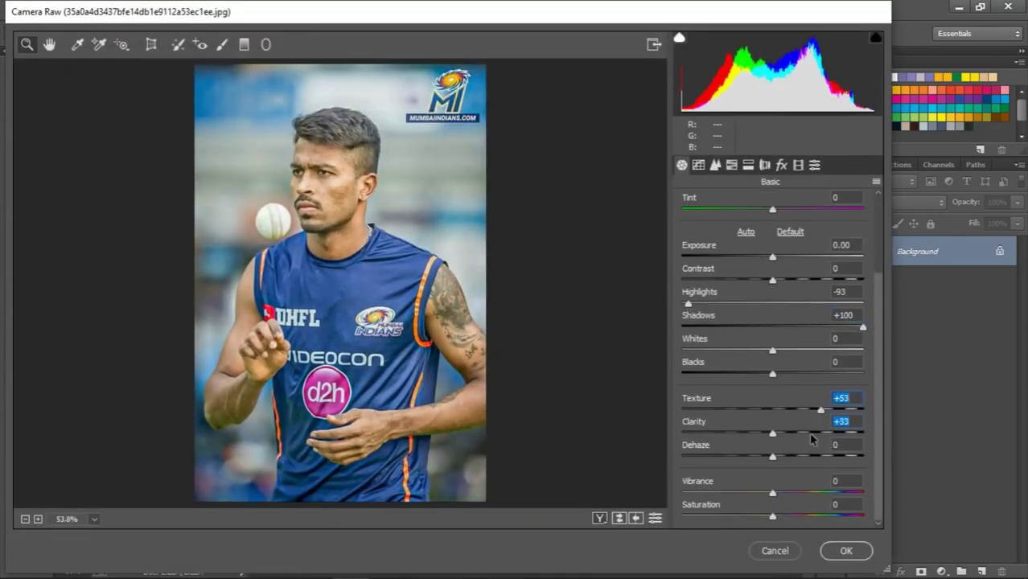
drag(772, 492, 720, 492)
key(Return)
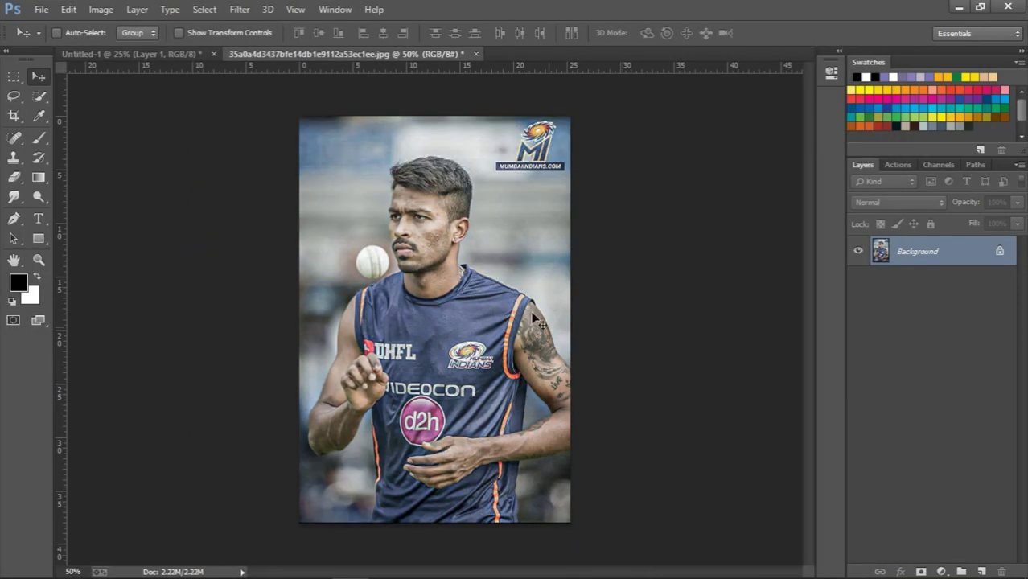
Quick-select the player and mask away the background around him.
key(ctrl+equal)
key(w)
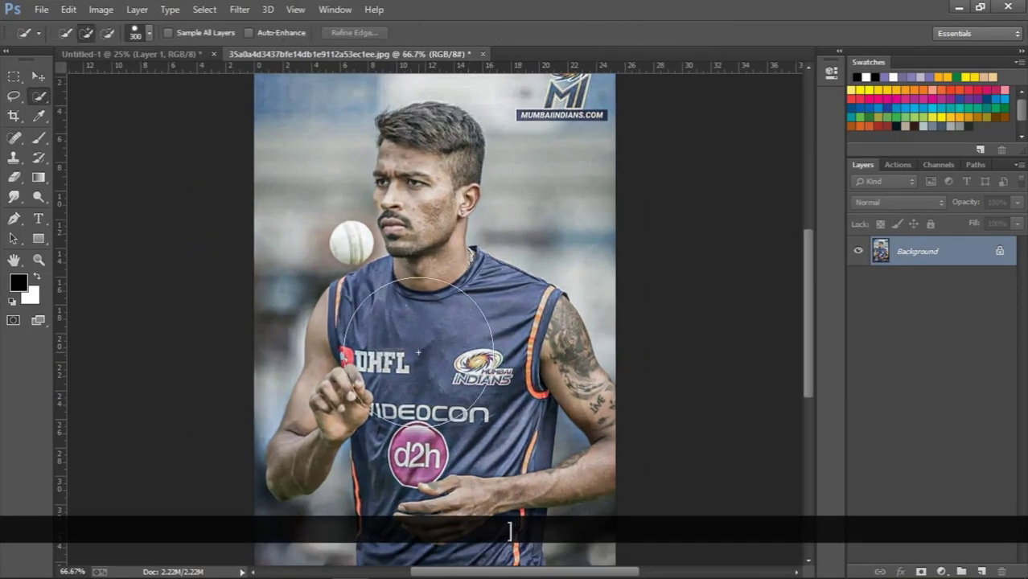
mouse_move(435, 304)
mouse_down()
mouse_move(396, 356)
mouse_move(416, 369)
mouse_up()
key(bracketleft)
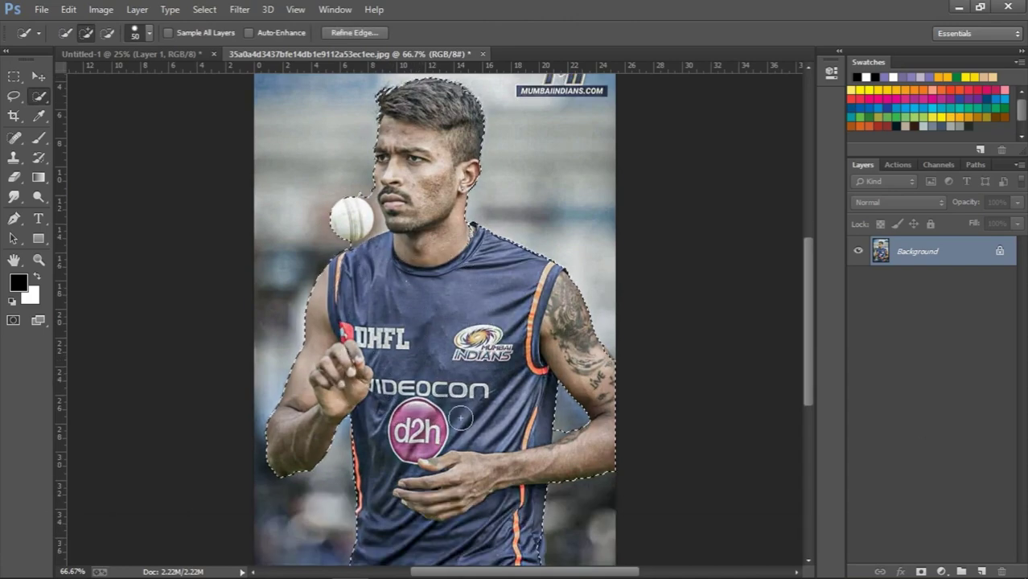
click(920, 571)
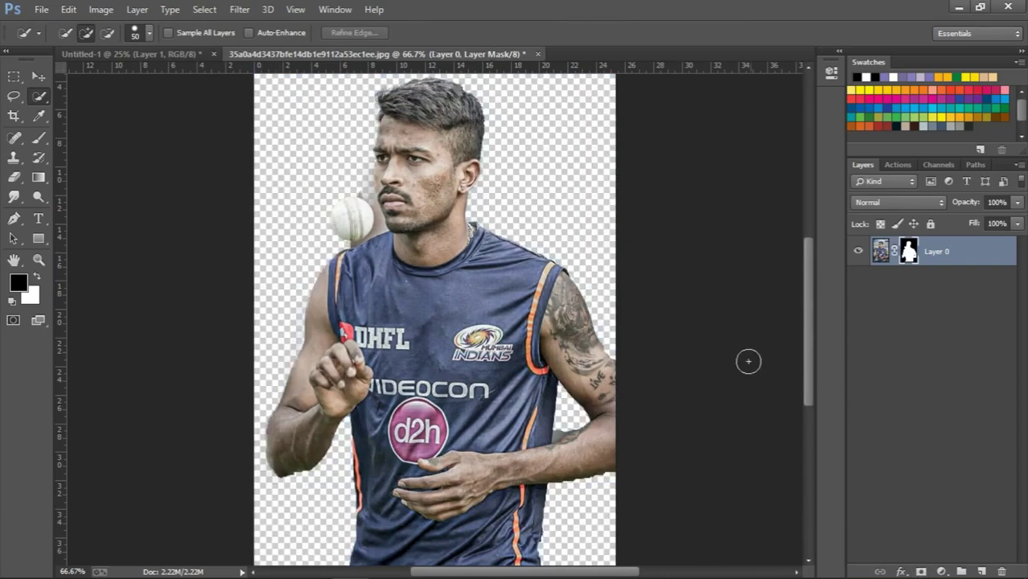
right_click(908, 252)
Apply the mask, place the cut-out player on the poster's left, and scale it to 136%.
click(915, 299)
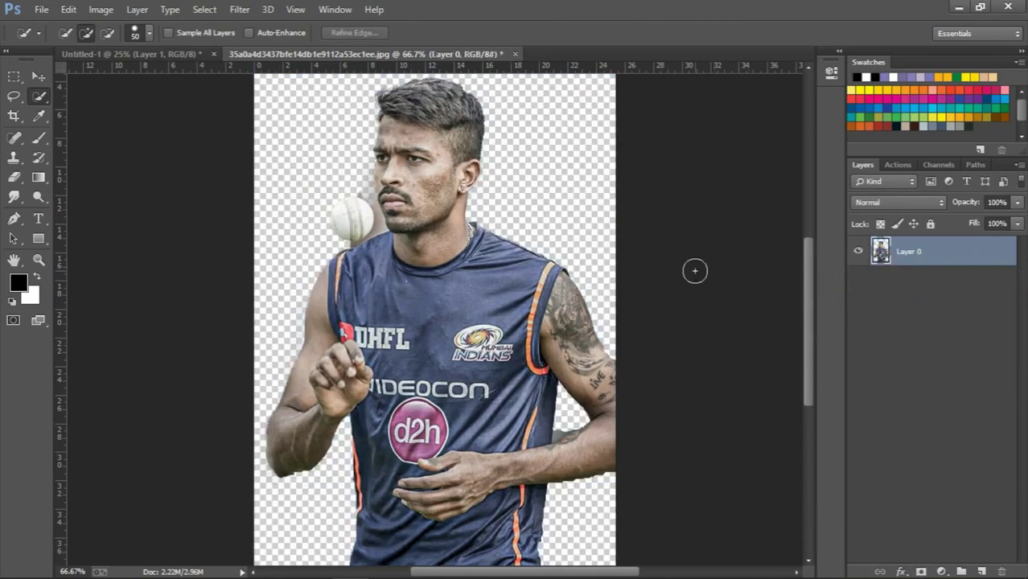
key(v)
drag(451, 54, 481, 215)
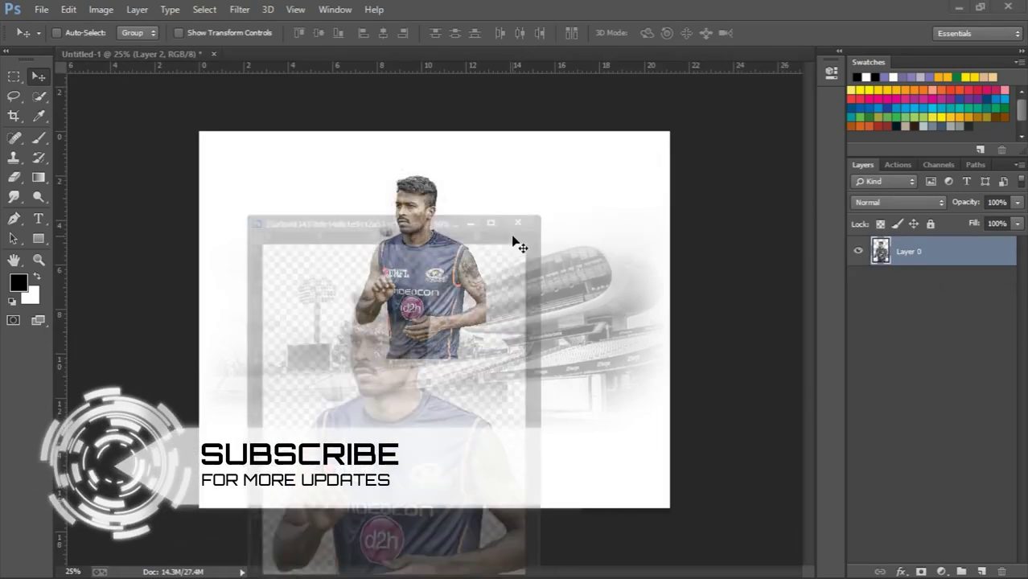
drag(519, 245, 402, 291)
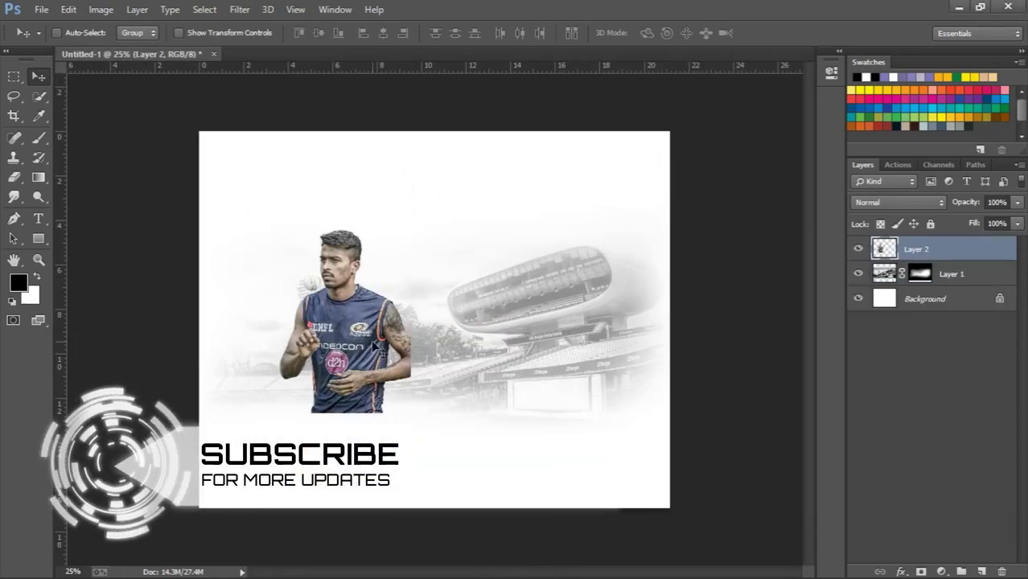
key(ctrl+t)
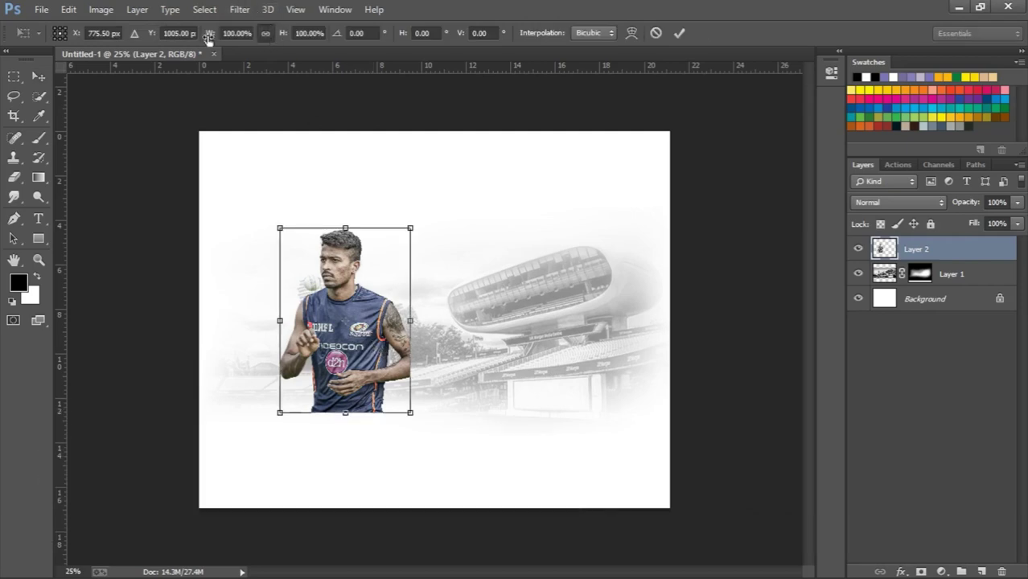
drag(208, 39, 237, 40)
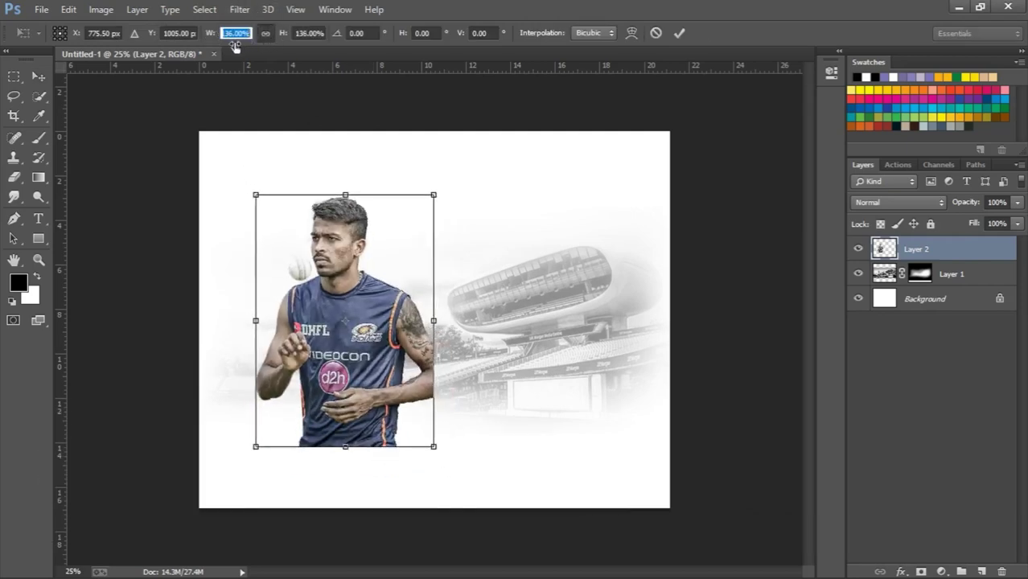
click(678, 37)
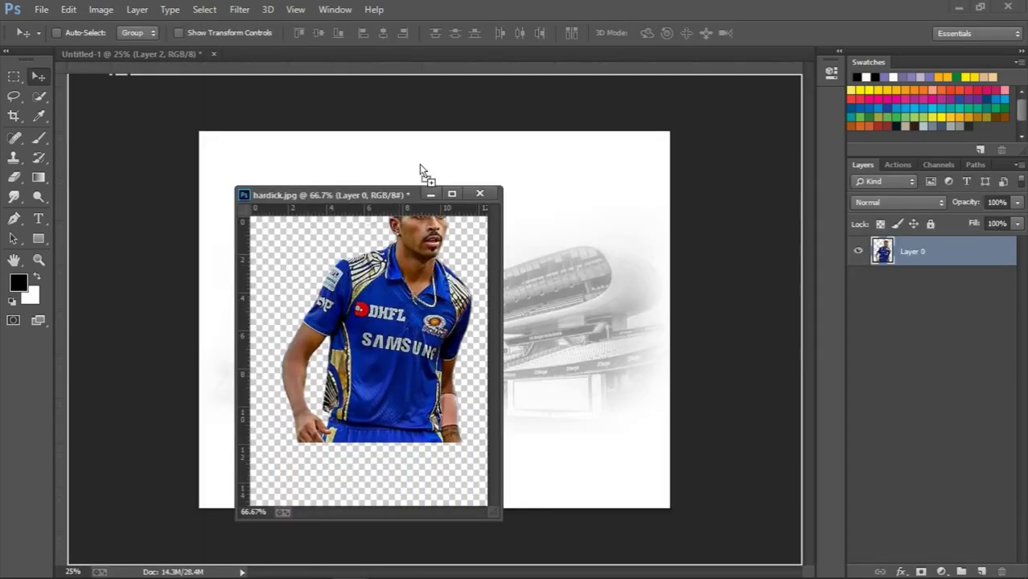
Close the second photo unsaved, position its player on the stadium, and scale it to 205%.
click(479, 193)
click(529, 237)
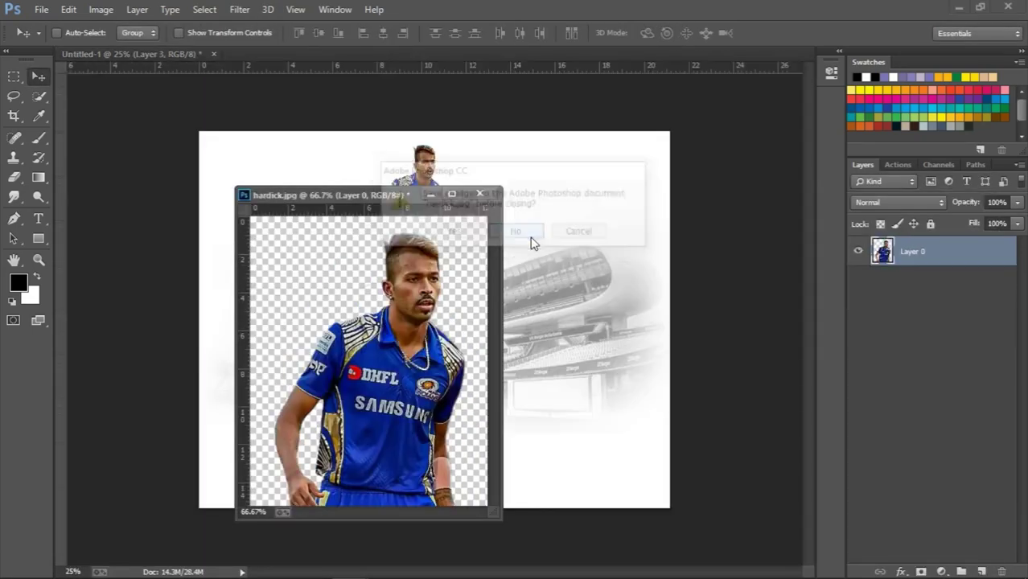
drag(530, 242, 592, 363)
key(ctrl+t)
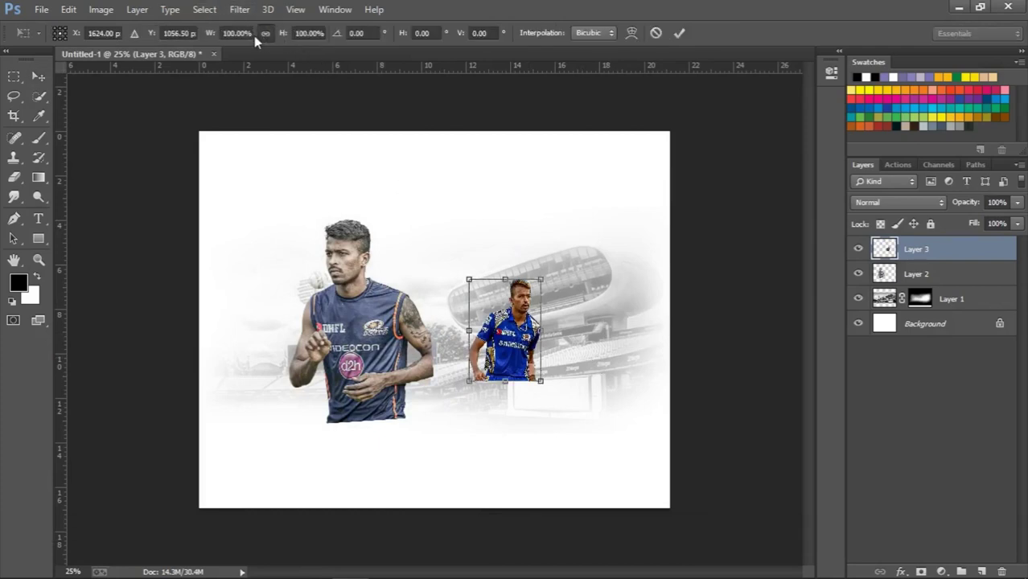
drag(211, 36, 292, 52)
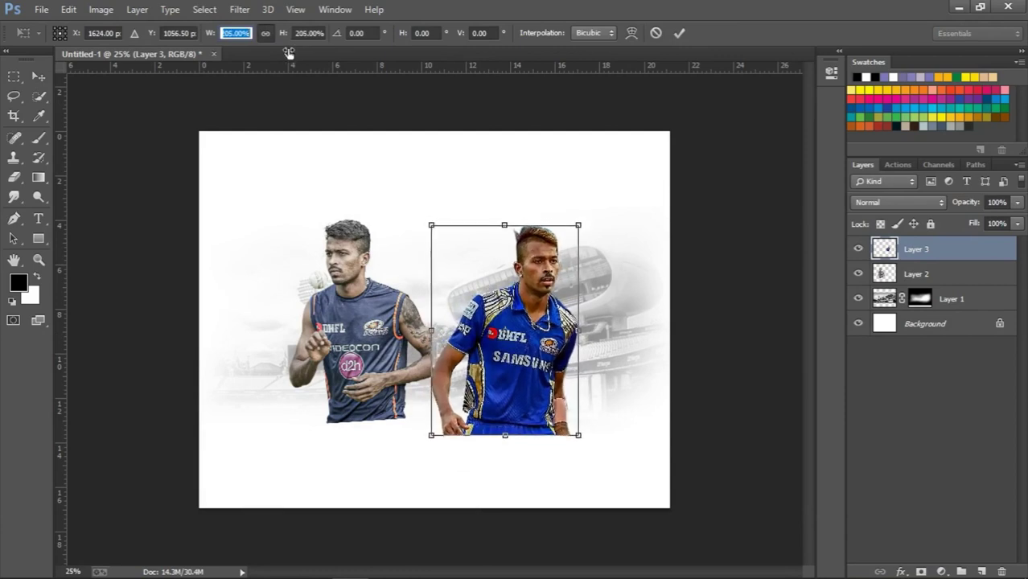
key(Return)
drag(573, 234, 555, 217)
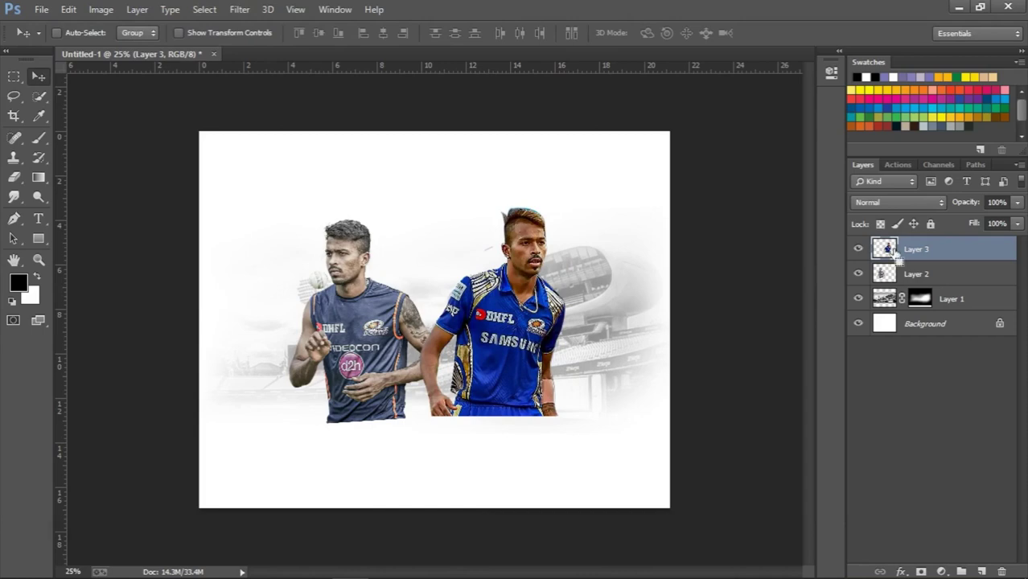
Grade the second player in Camera Raw: Vibrance -79, Clarity +80, Highlights +37.
key(ctrl+shift+a)
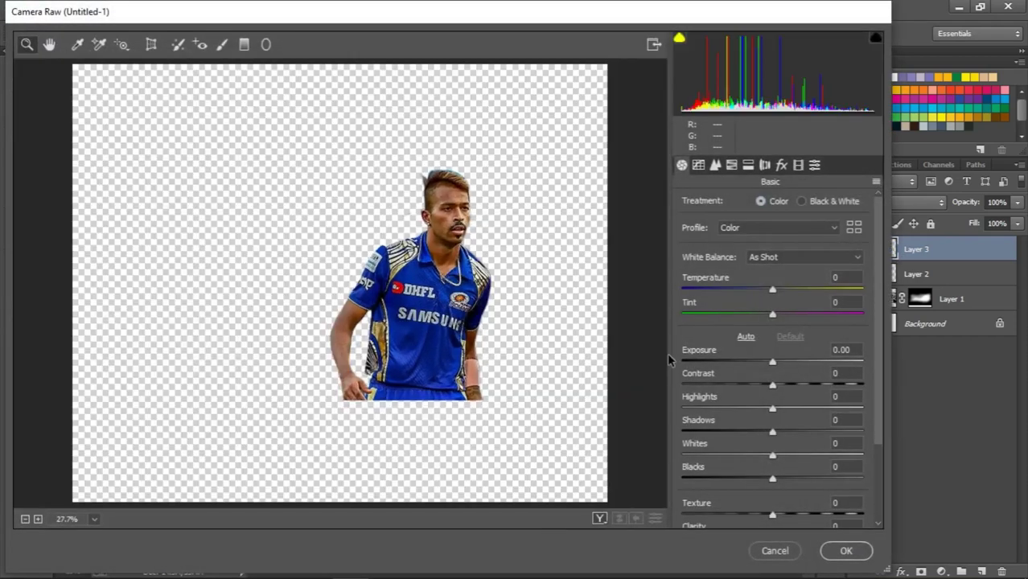
scroll(724, 434, down, 3)
scroll(728, 442, down, 2)
click(704, 492)
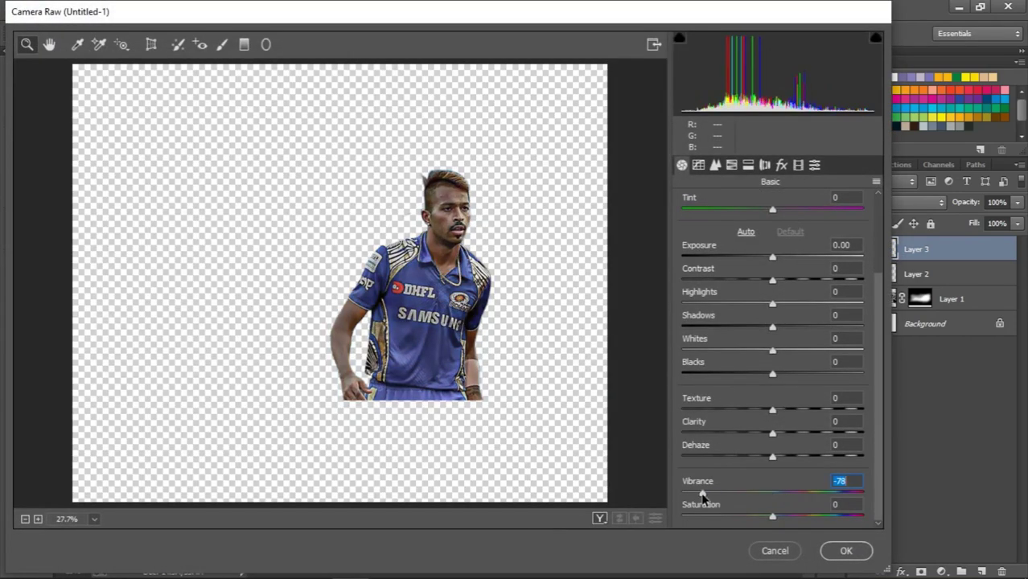
double_click(704, 492)
click(700, 492)
click(844, 432)
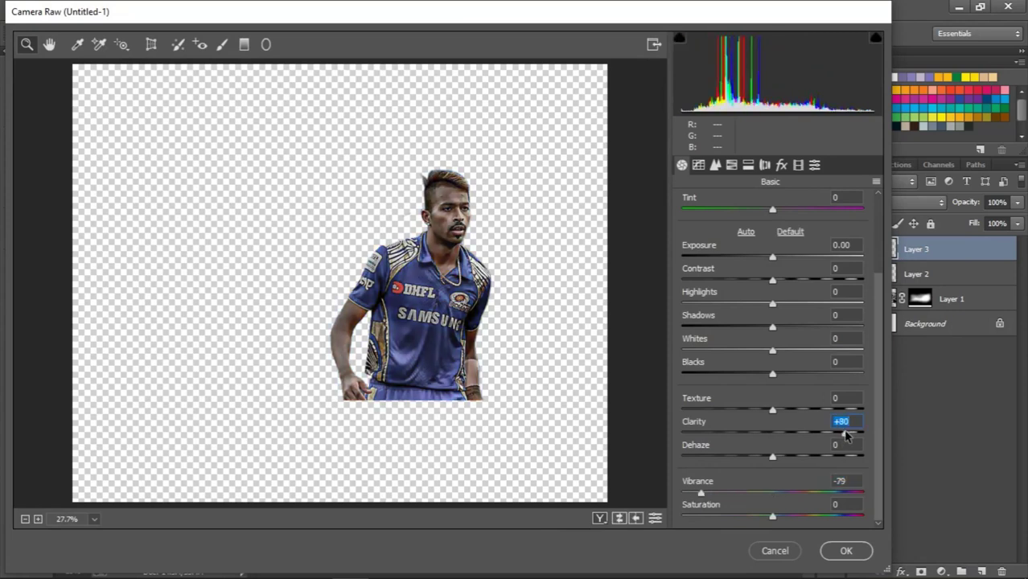
click(819, 304)
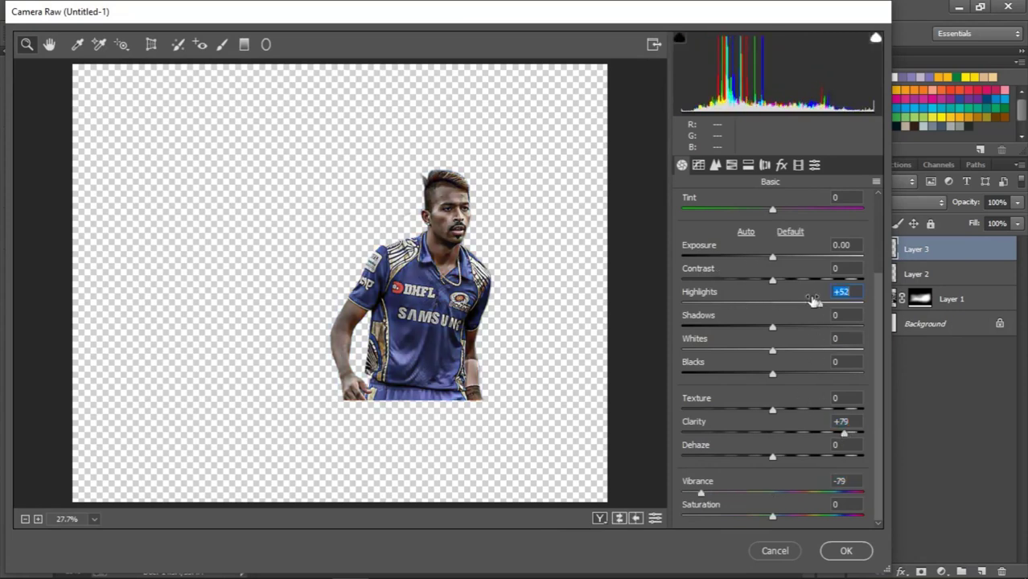
drag(814, 300, 806, 305)
click(845, 550)
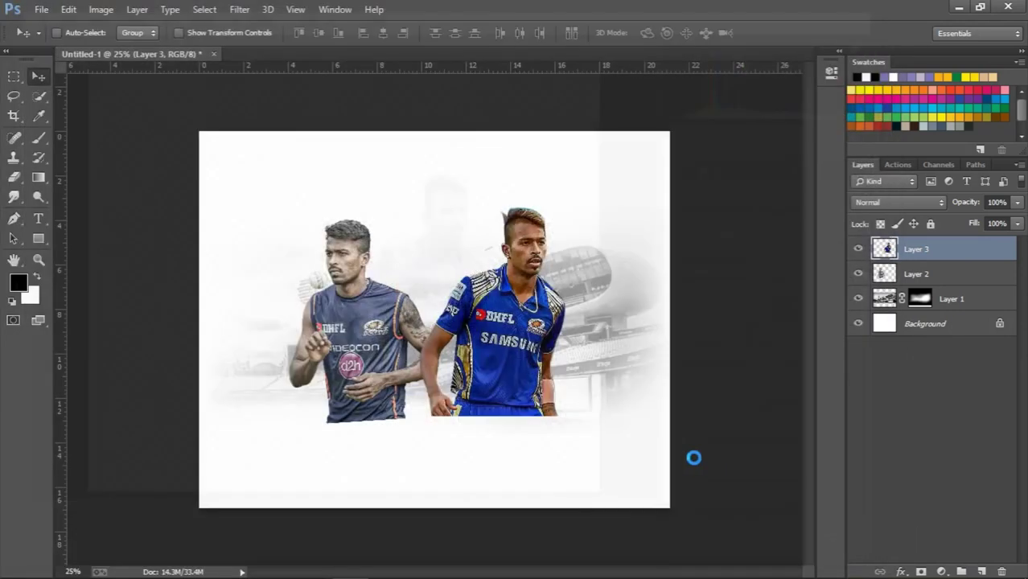
Nudge the right player down, add a mask to Layer 2, and pick a 250 px brush.
drag(527, 309, 527, 318)
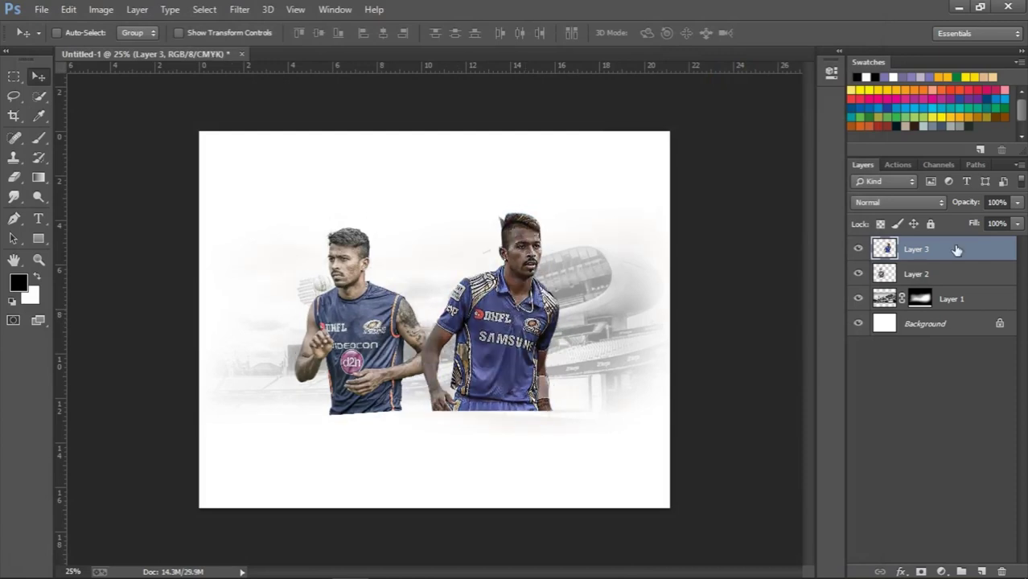
click(939, 275)
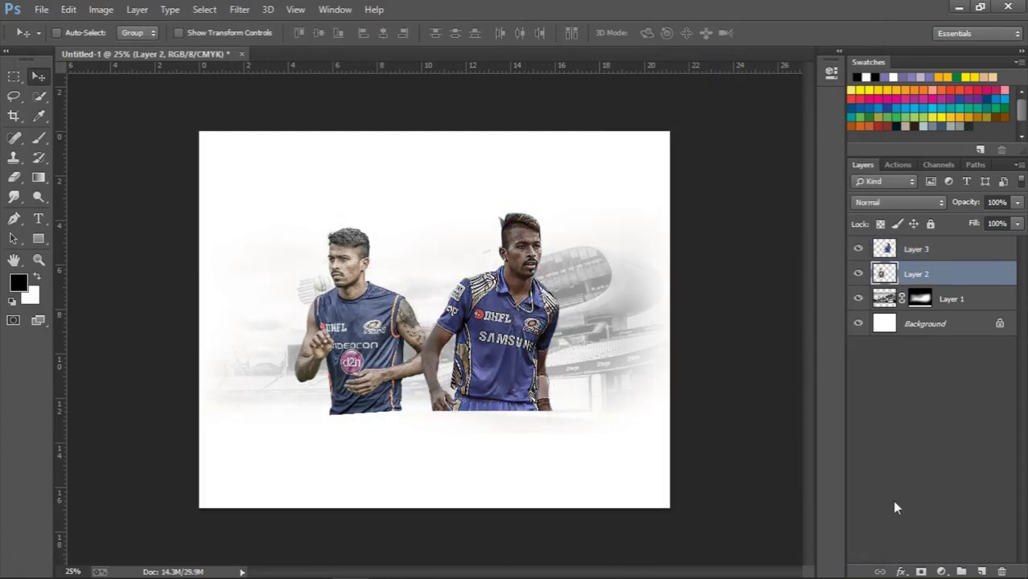
click(922, 571)
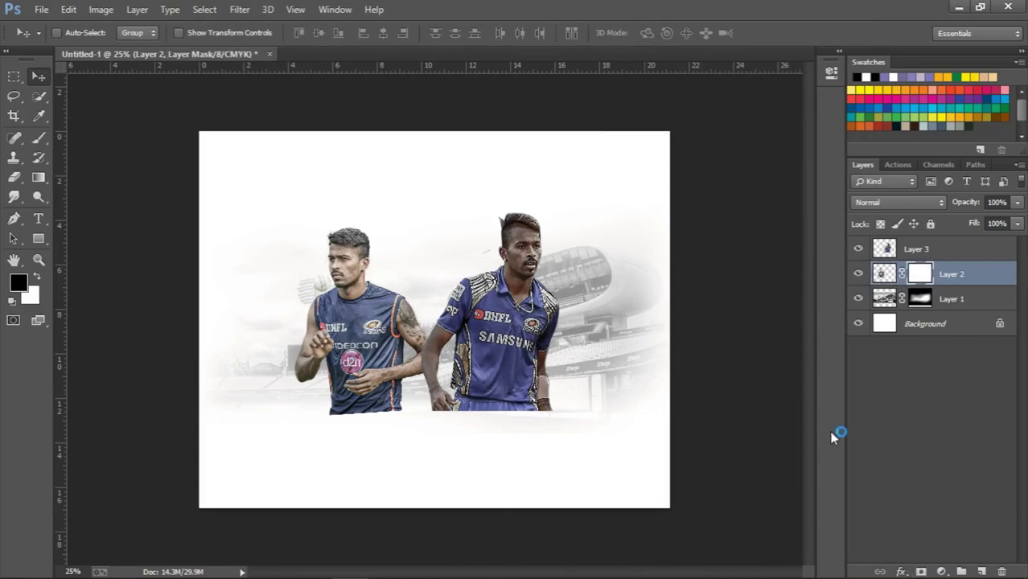
key(b)
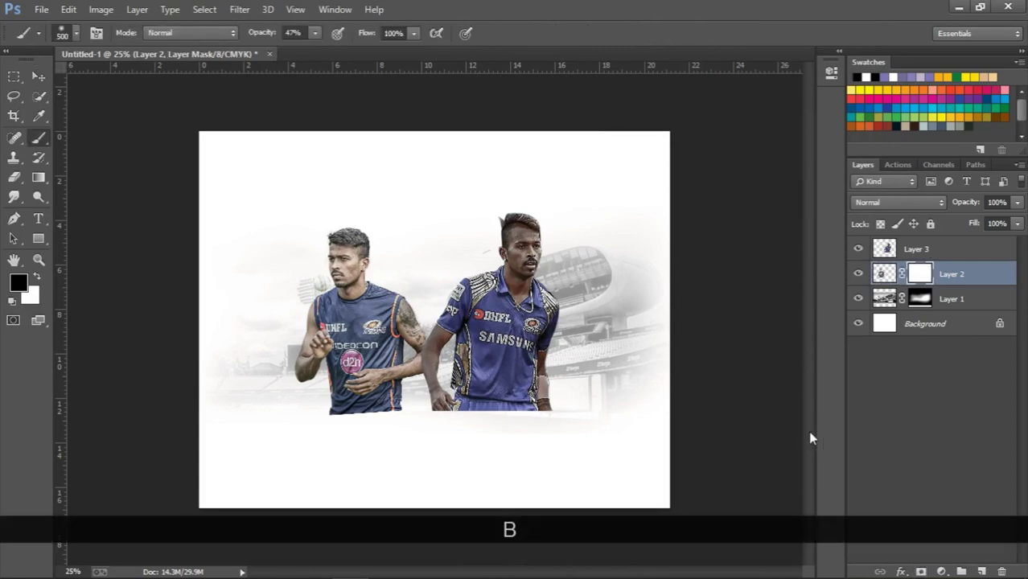
key(ctrl+equal)
key(bracketleft)
key(bracketleft)
key(bracketleft)
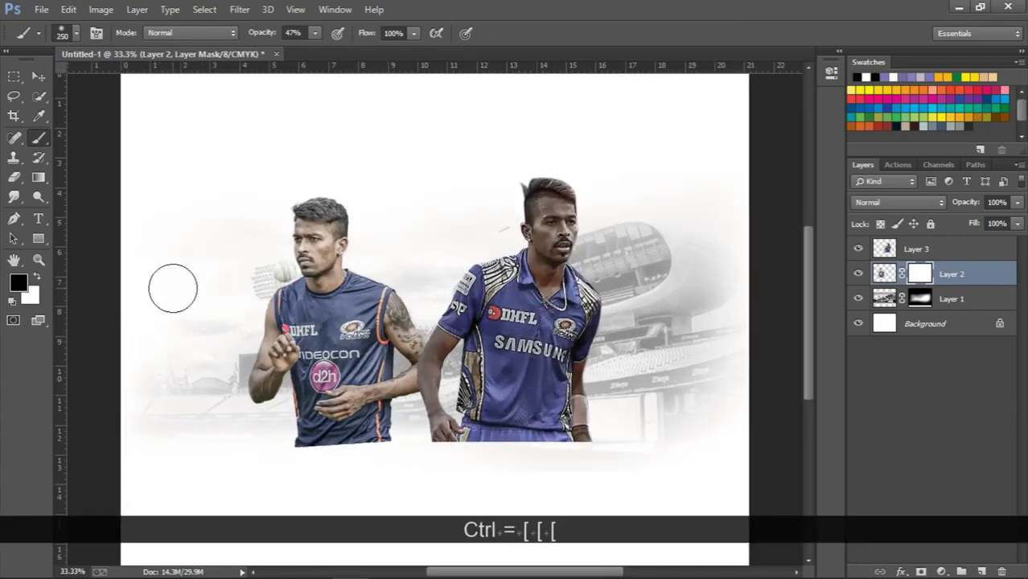
scroll(342, 399, down, 3)
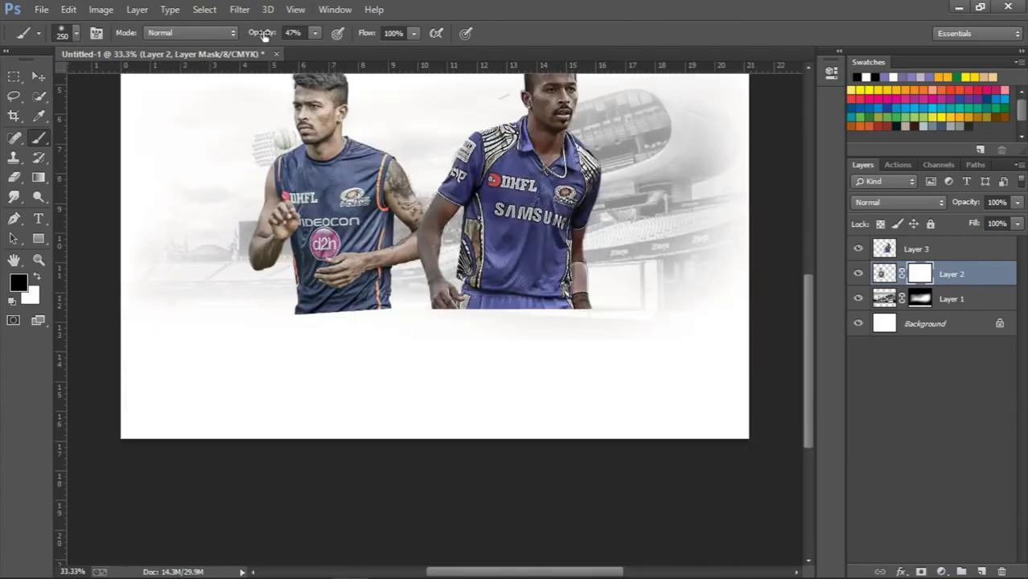
Set the brush to 100% opacity and paint out the left player's shirt bottom.
click(293, 32)
text(100)
key(Return)
key(bracketright)
key(bracketright)
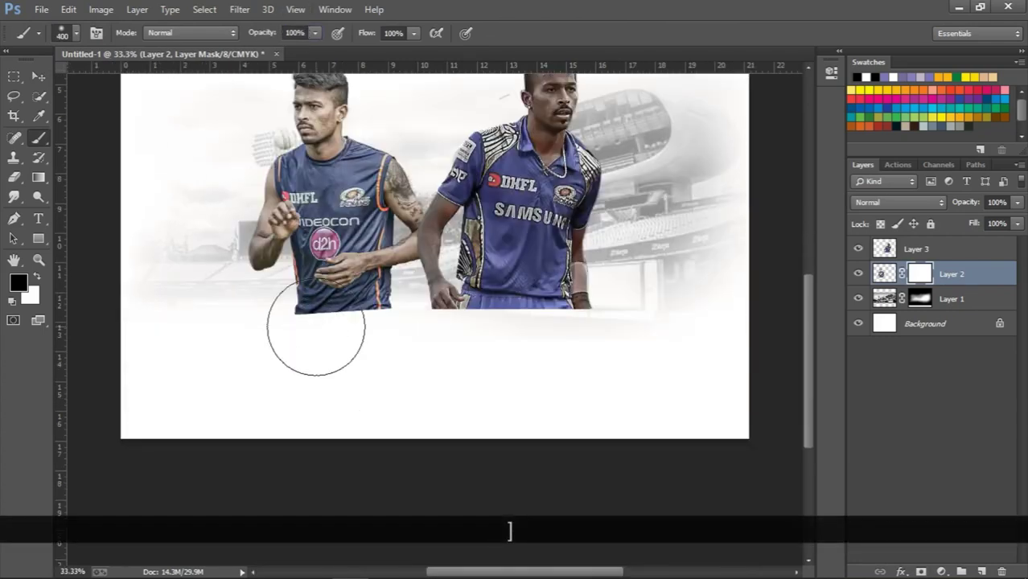
mouse_move(316, 327)
mouse_down()
mouse_move(269, 339)
mouse_move(386, 339)
mouse_move(394, 327)
mouse_move(366, 356)
mouse_move(282, 344)
mouse_move(362, 355)
mouse_up()
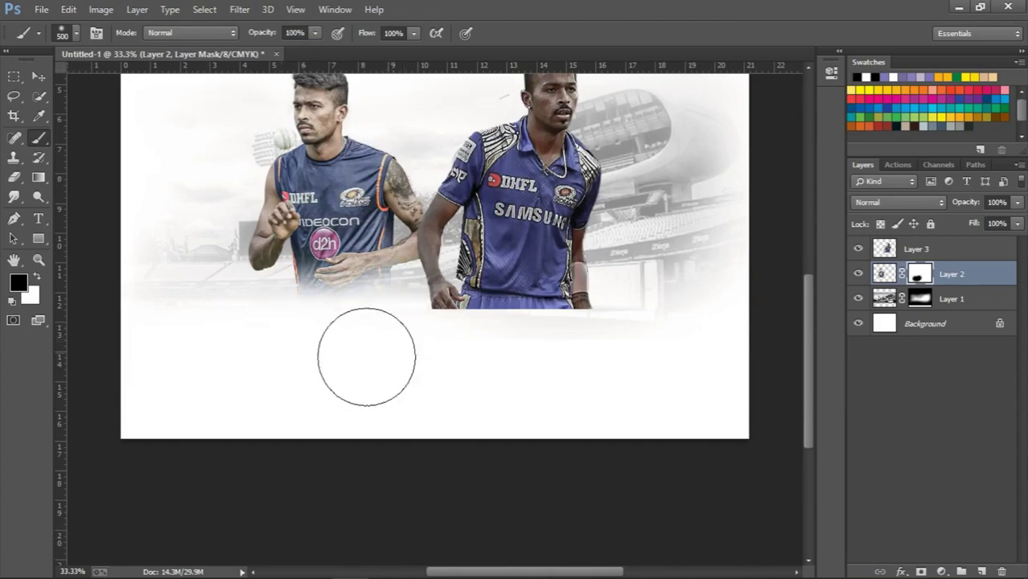
Add a mask to Layer 3 and brush out the right player's lower body.
click(936, 252)
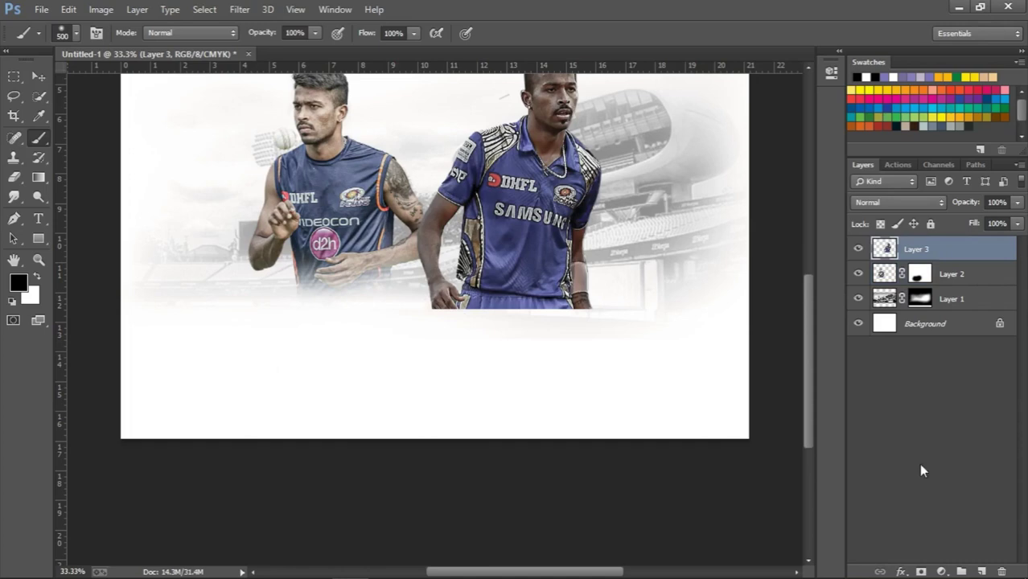
click(922, 569)
mouse_move(560, 336)
mouse_down()
mouse_move(457, 324)
mouse_move(486, 341)
mouse_move(608, 328)
mouse_up()
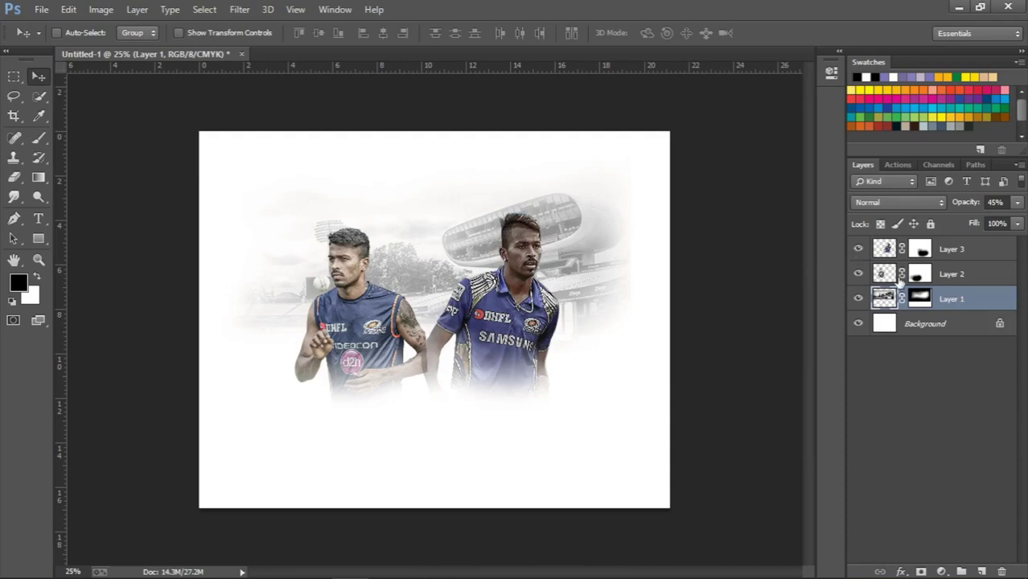
click(916, 274)
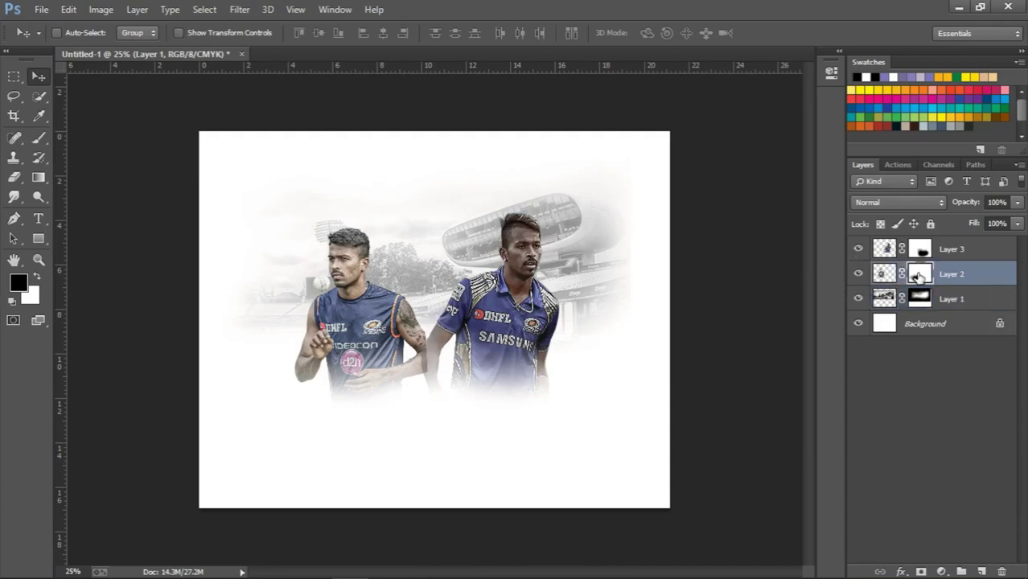
Switch to ipl_3_20190416.jpg, take the Pen tool, and zoom into the batsman's legs.
click(917, 248)
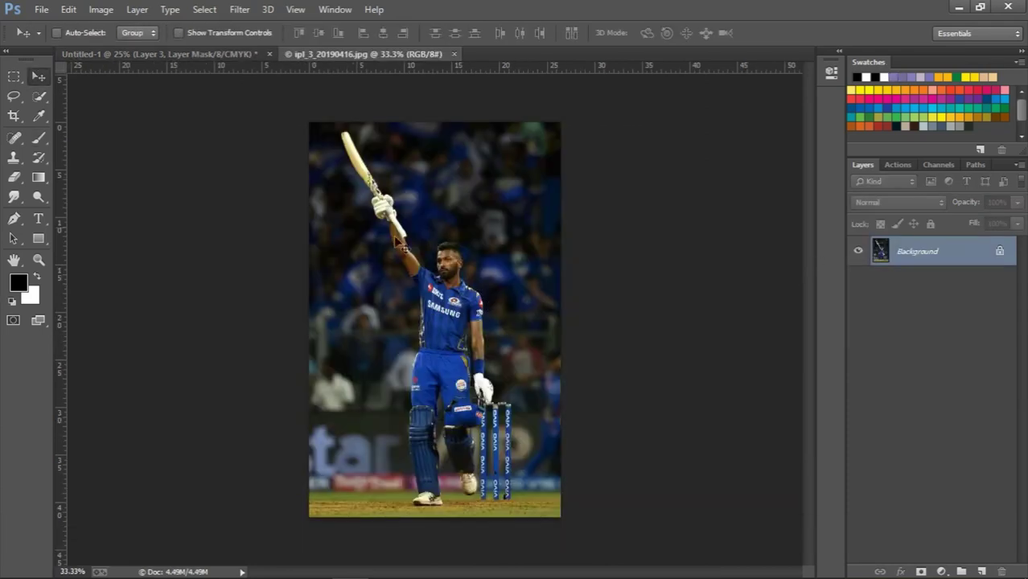
key(ctrl+equal)
key(ctrl+equal)
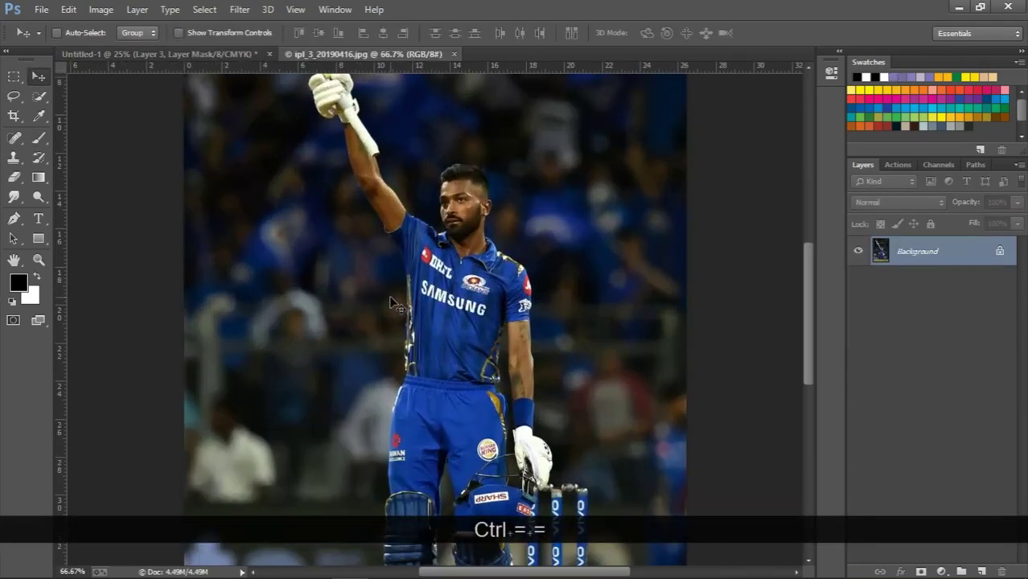
click(14, 219)
key(ctrl+equal)
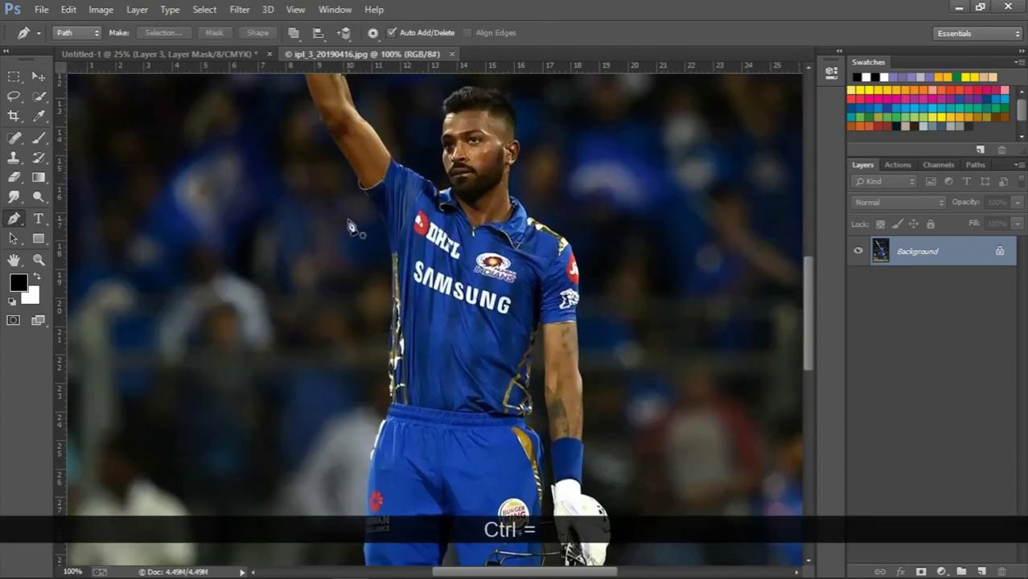
scroll(496, 334, down, 5)
scroll(496, 334, down, 2)
scroll(496, 334, down, 10)
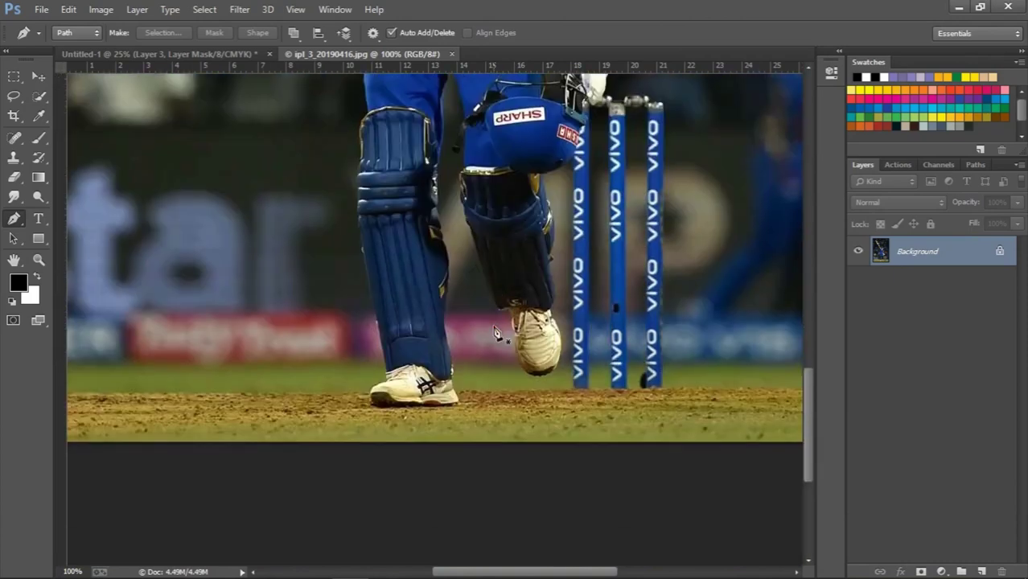
key(ctrl+equal)
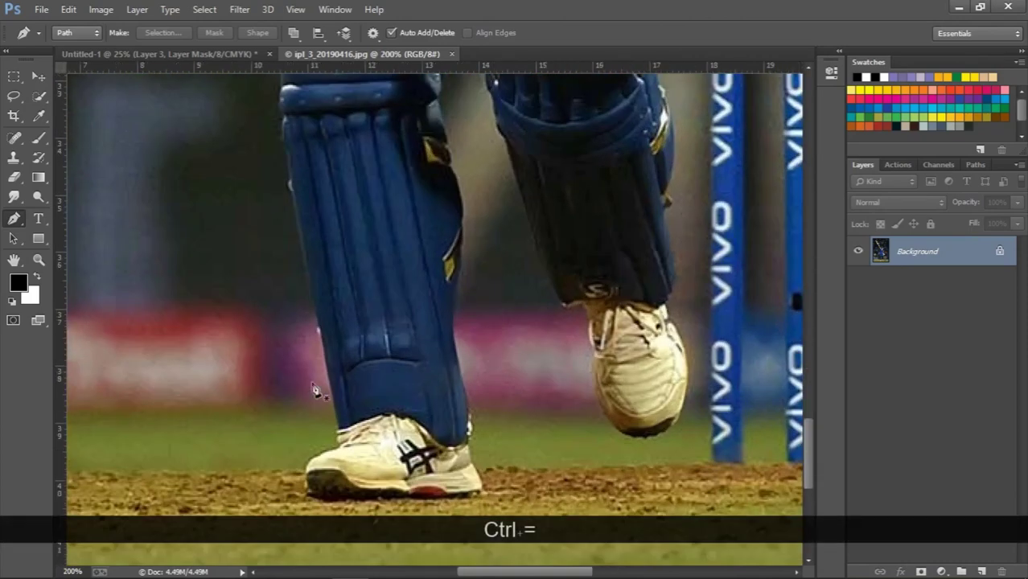
Trace pen anchor points up the batsman's left leg pad.
click(335, 405)
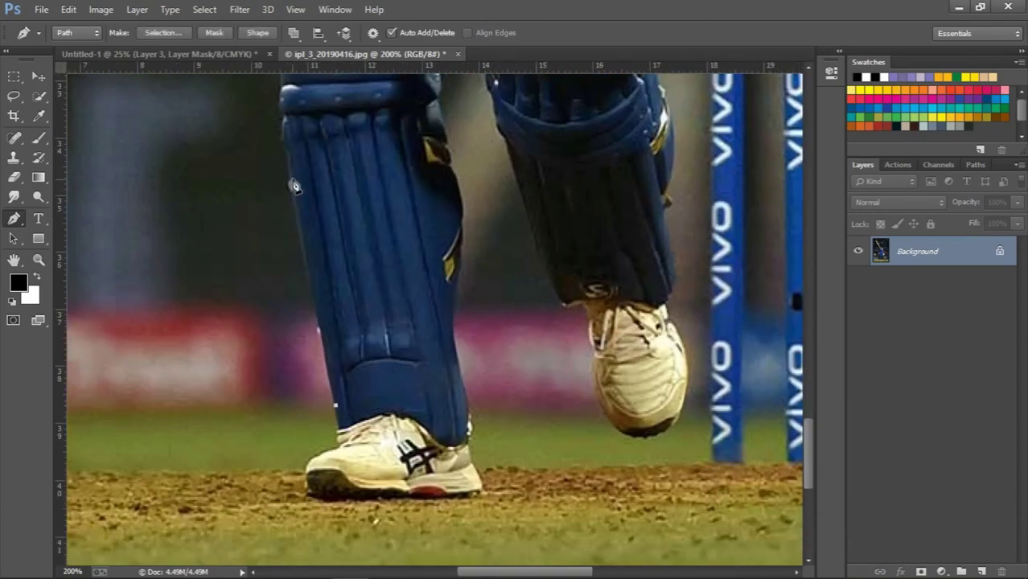
click(290, 170)
scroll(288, 146, up, 5)
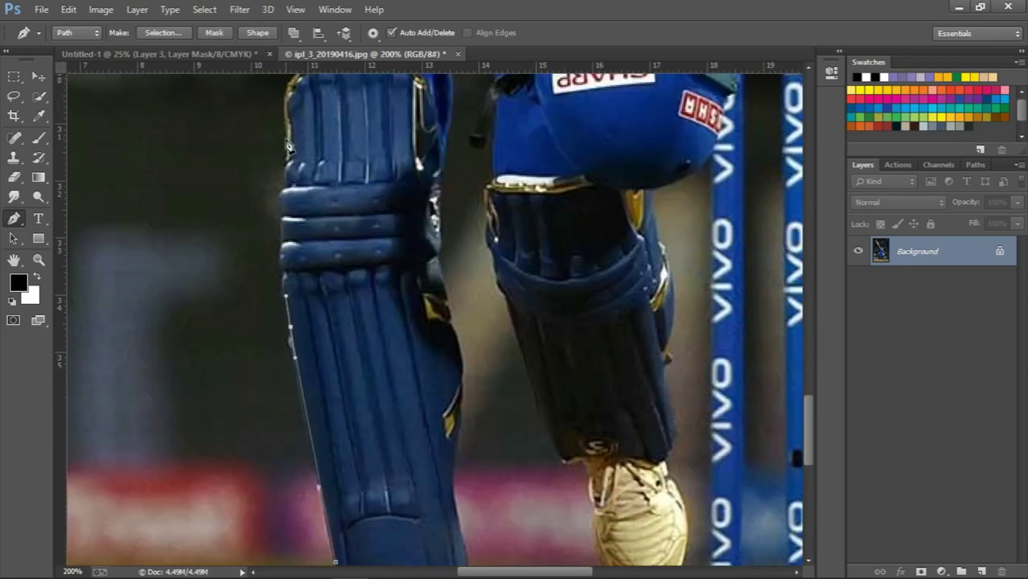
click(286, 276)
drag(282, 250, 286, 243)
Continue the pen path around the shoe, undo the last point, and zoom back out.
key(ctrl+plus)
scroll(287, 290, down, 1)
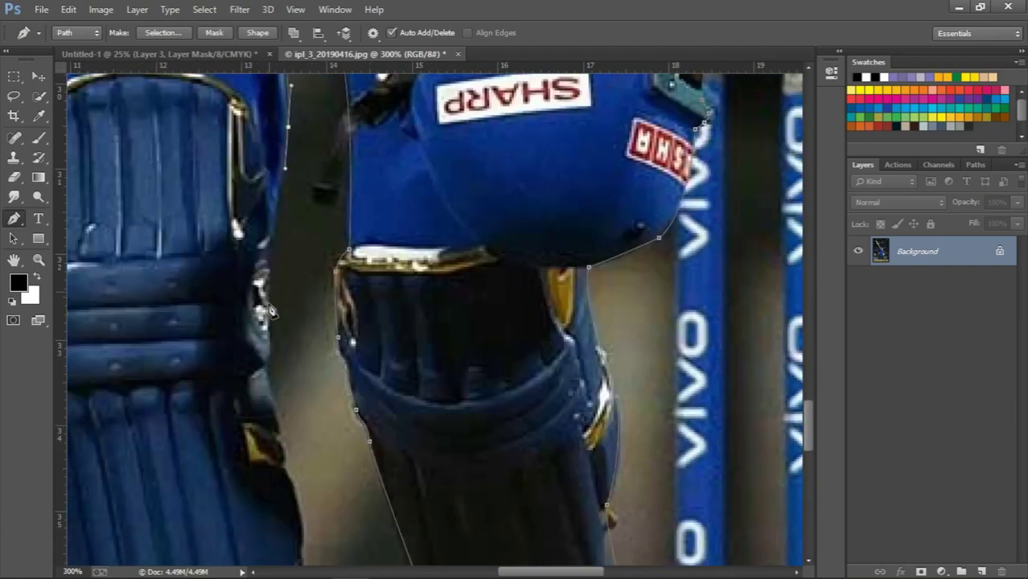
scroll(289, 337, down, 2)
scroll(292, 394, down, 2)
scroll(310, 389, down, 3)
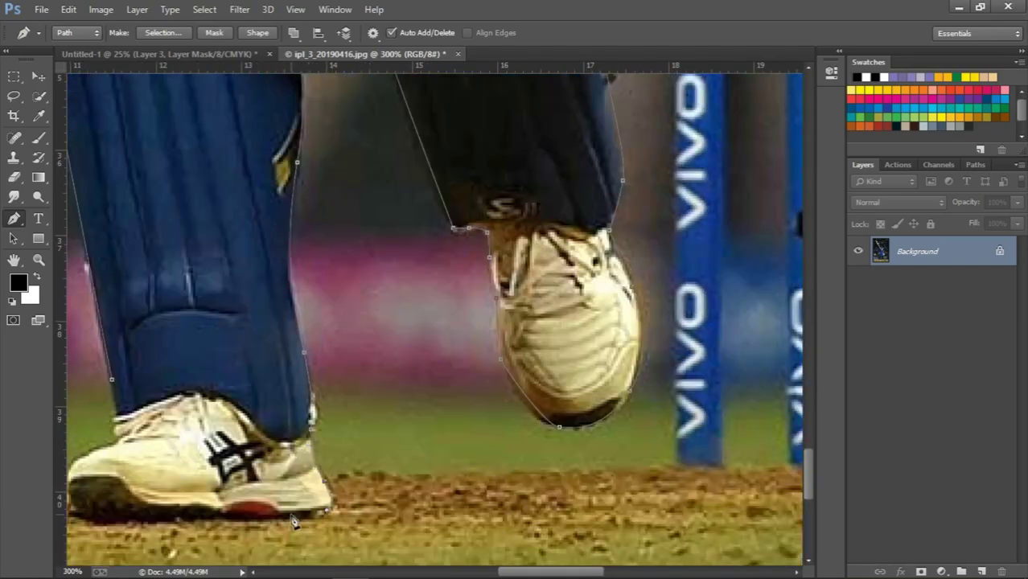
scroll(322, 387, left, 1)
scroll(330, 387, down, 2)
scroll(386, 378, left, 2)
click(438, 360)
drag(207, 356, 201, 321)
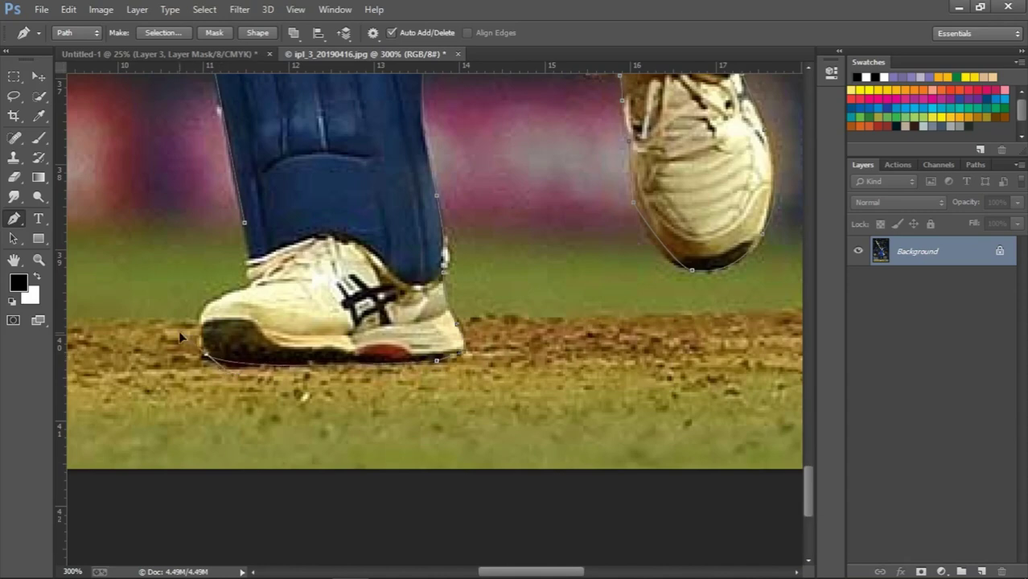
key(ctrl+alt+z)
key(ctrl+minus)
key(ctrl+minus)
key(ctrl+minus)
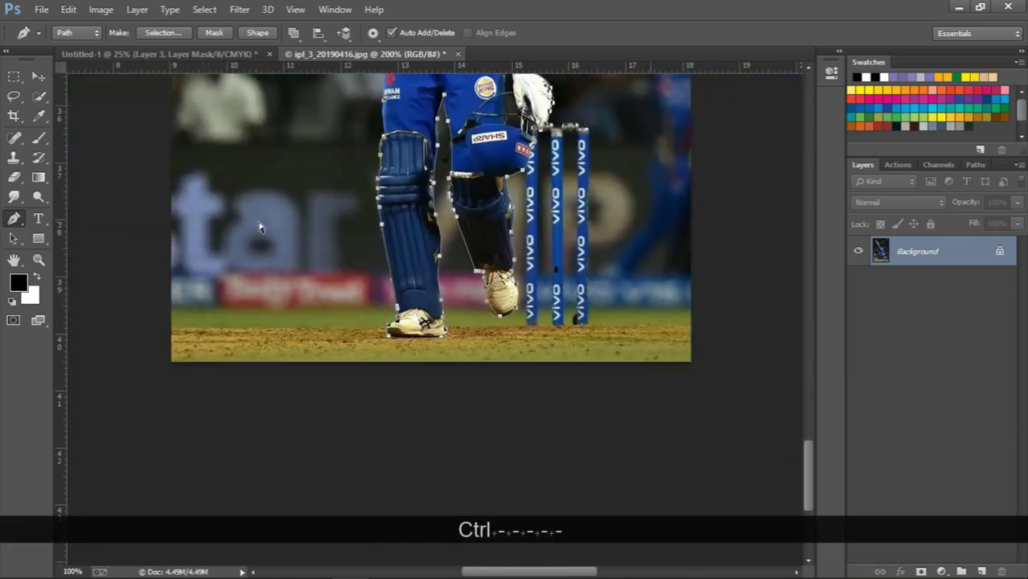
key(ctrl+minus)
key(ctrl+minus)
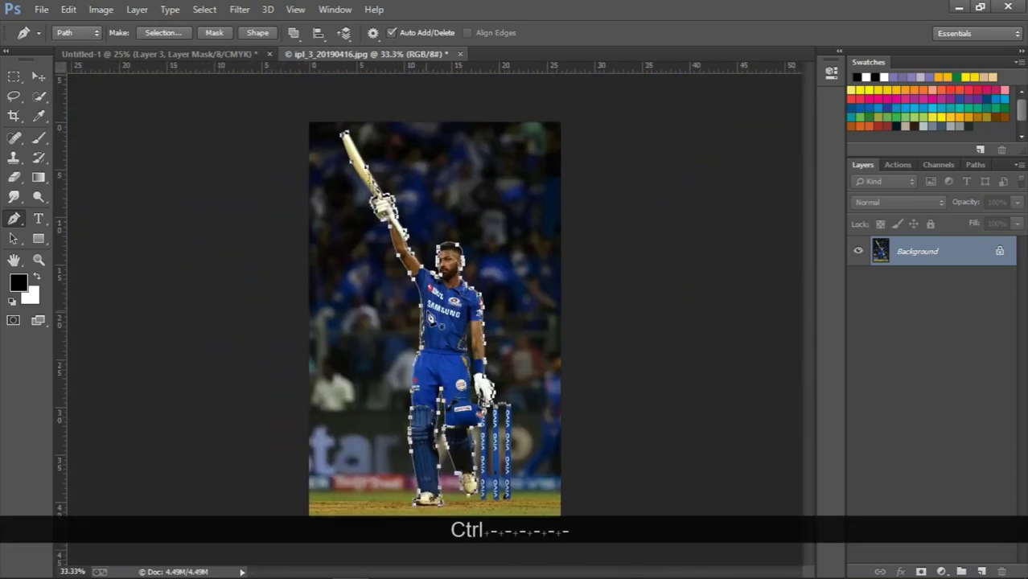
Turn the traced batsman path into a selection and mask away the photo's background.
right_click(431, 320)
click(491, 283)
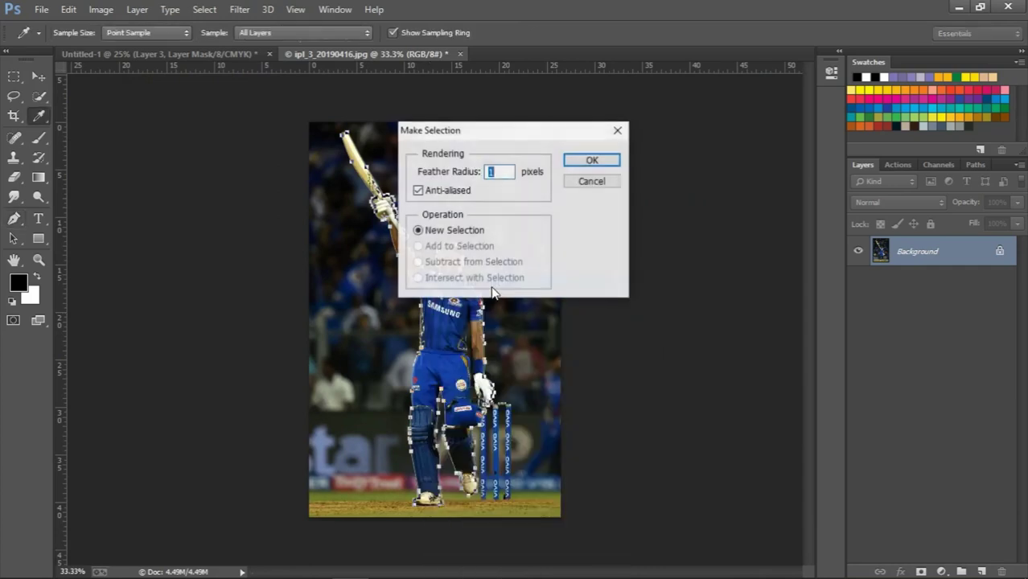
click(588, 161)
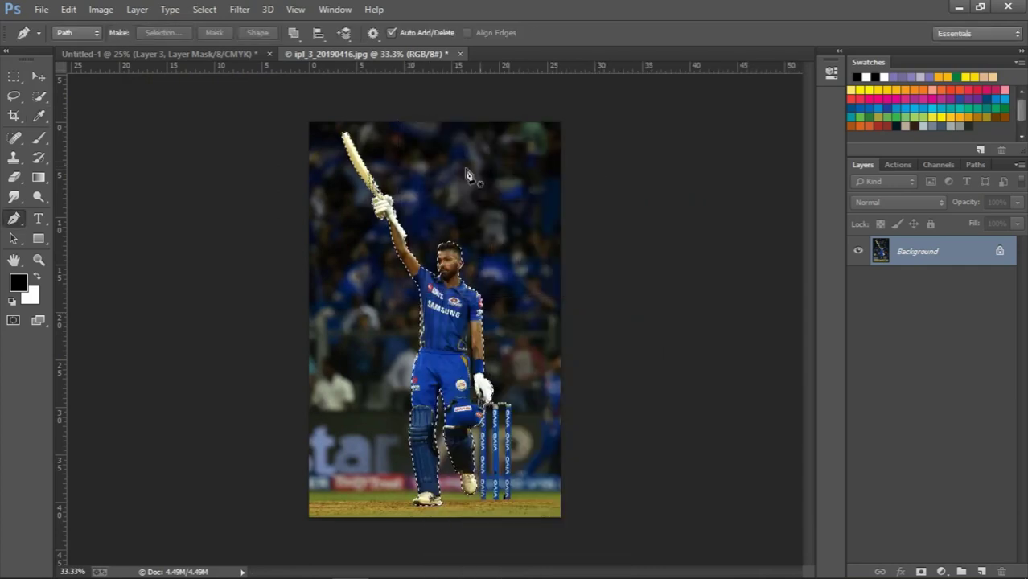
click(922, 569)
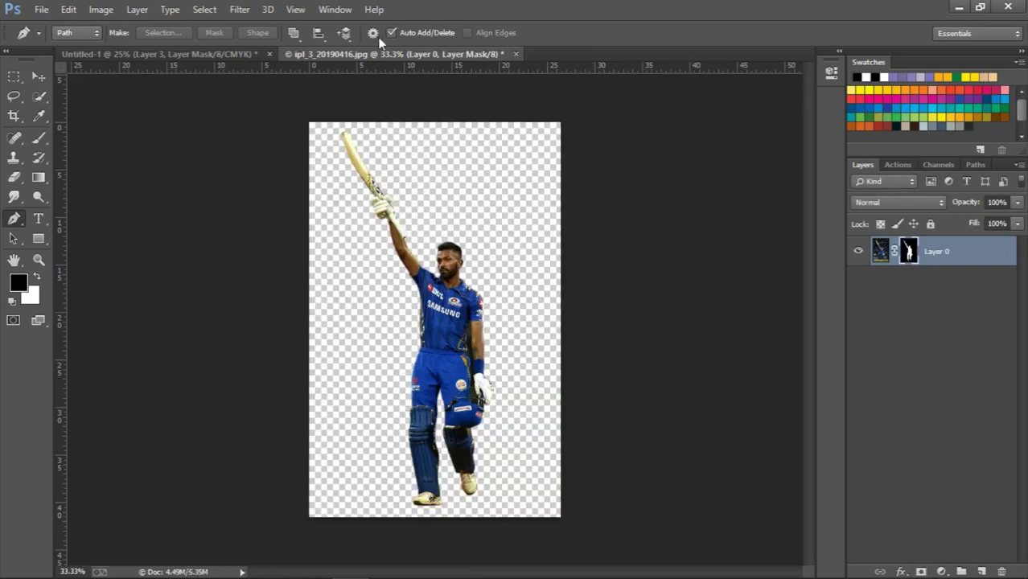
Drag the cut-out batsman onto the poster and close ipl_3 without saving.
click(42, 77)
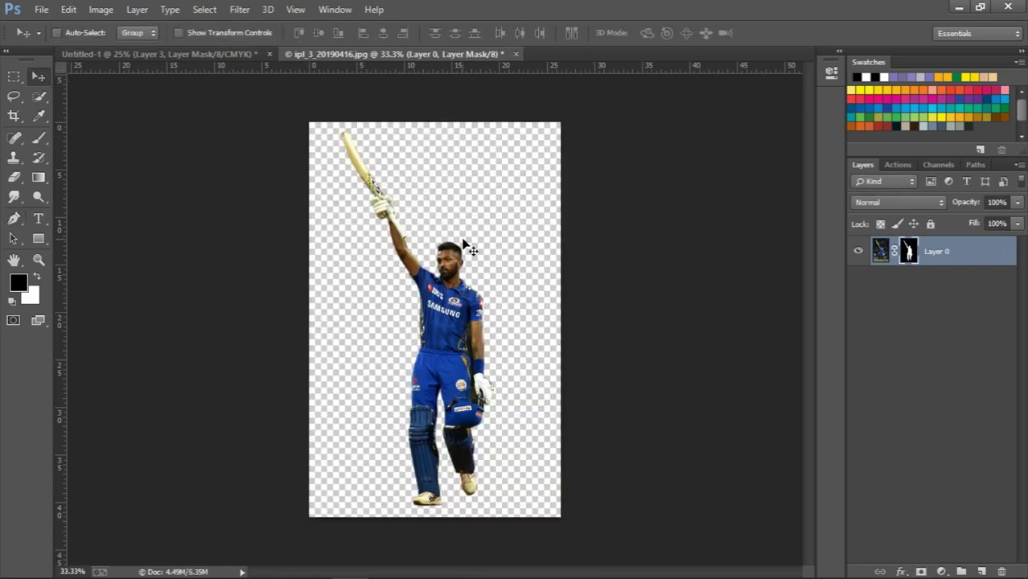
drag(415, 55, 416, 274)
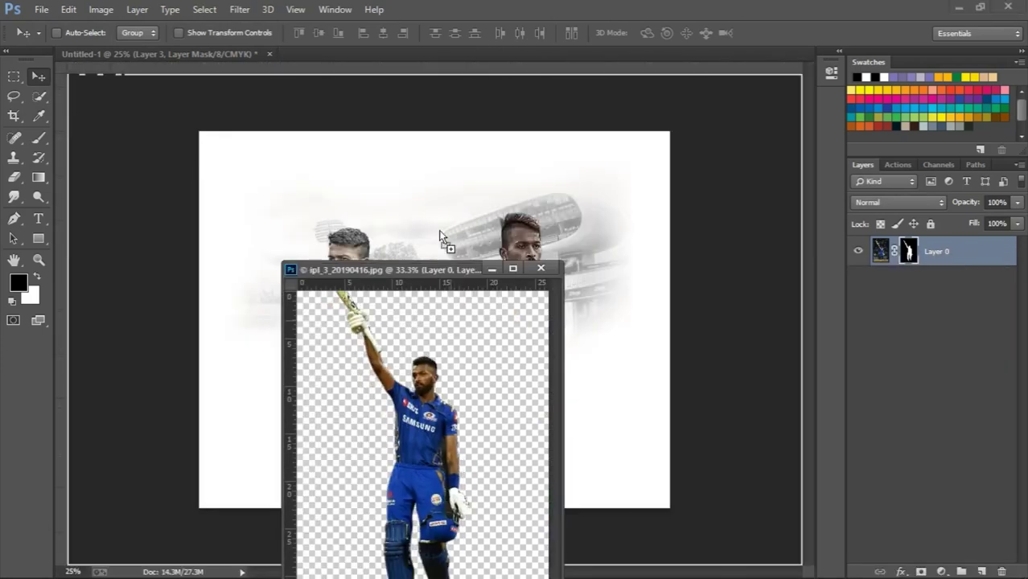
drag(440, 233, 442, 233)
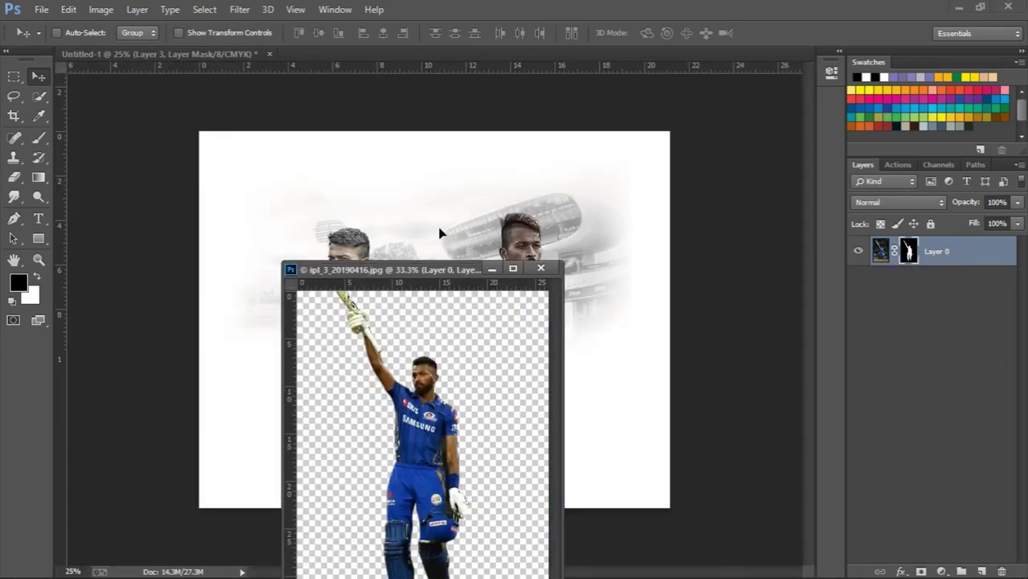
click(546, 269)
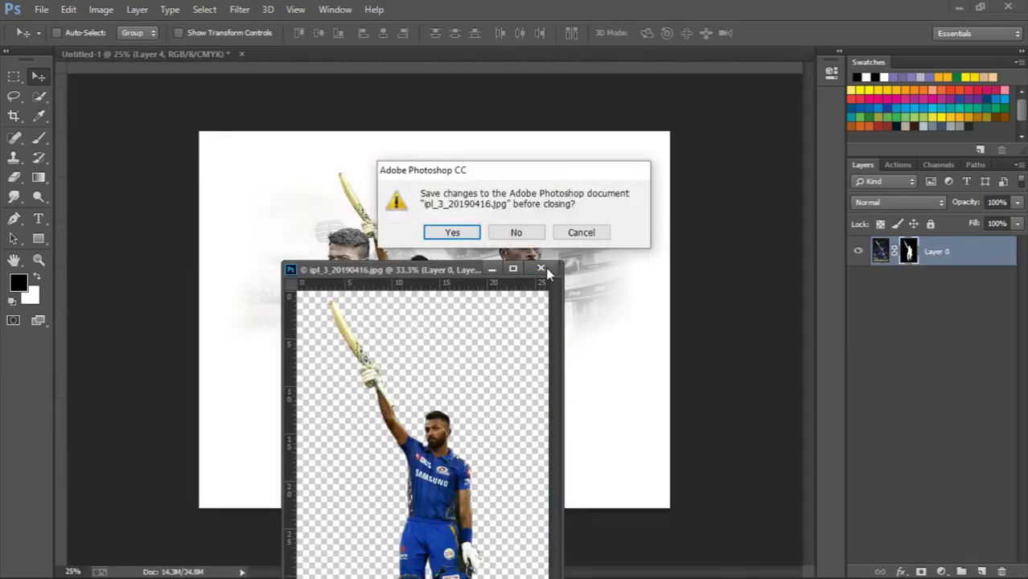
click(519, 232)
Place the batsman between the two players and enlarge him slightly.
drag(435, 386, 448, 368)
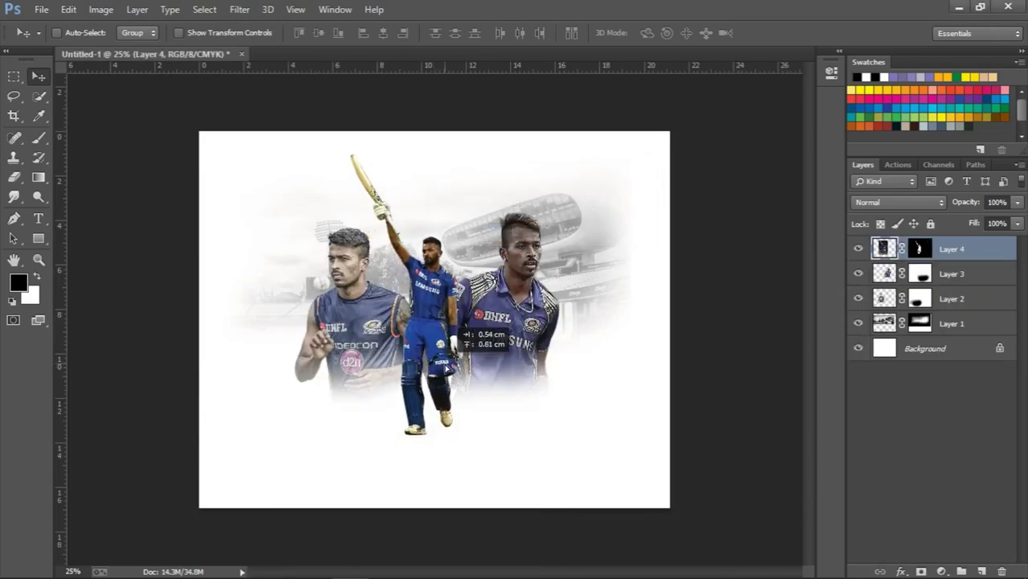
key(ctrl+t)
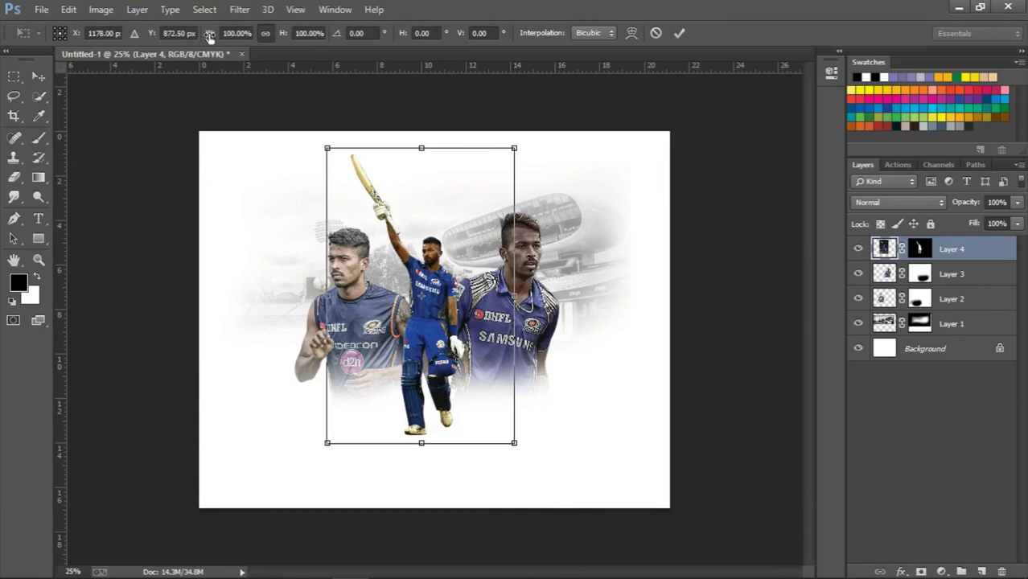
drag(211, 38, 225, 37)
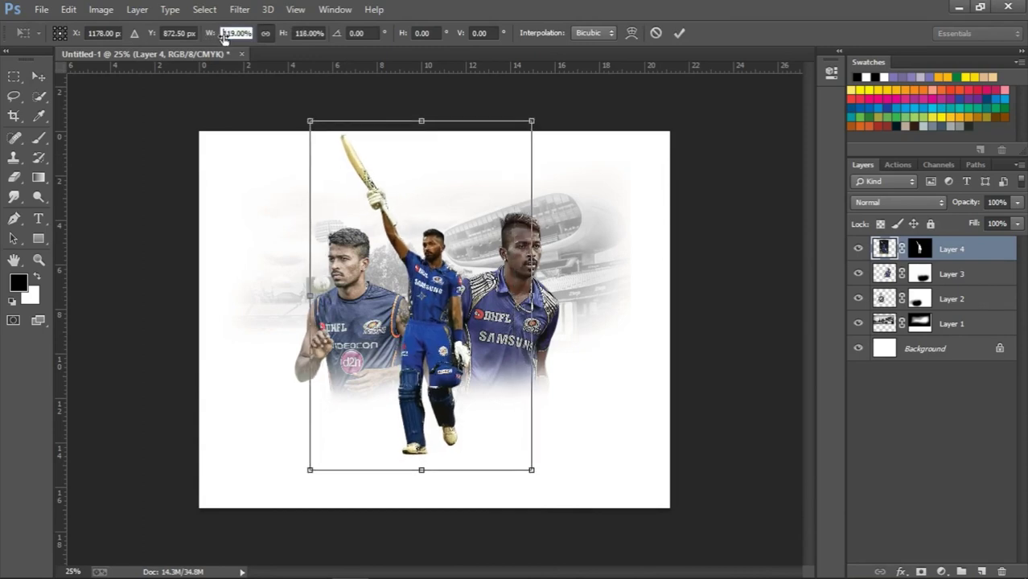
key(Return)
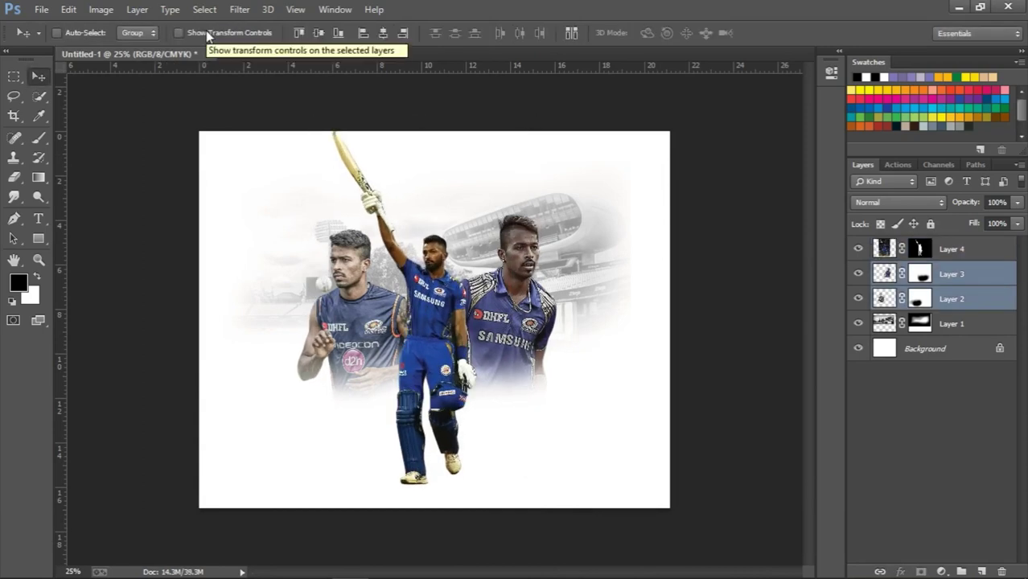
Permanently apply the layer mask on the batsman's Layer 4.
click(888, 251)
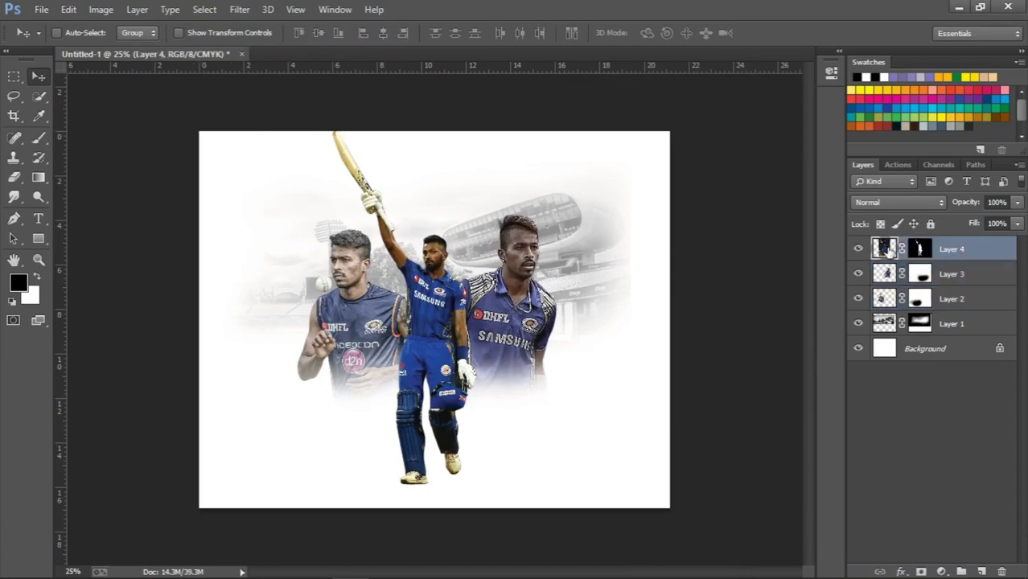
right_click(919, 252)
click(937, 299)
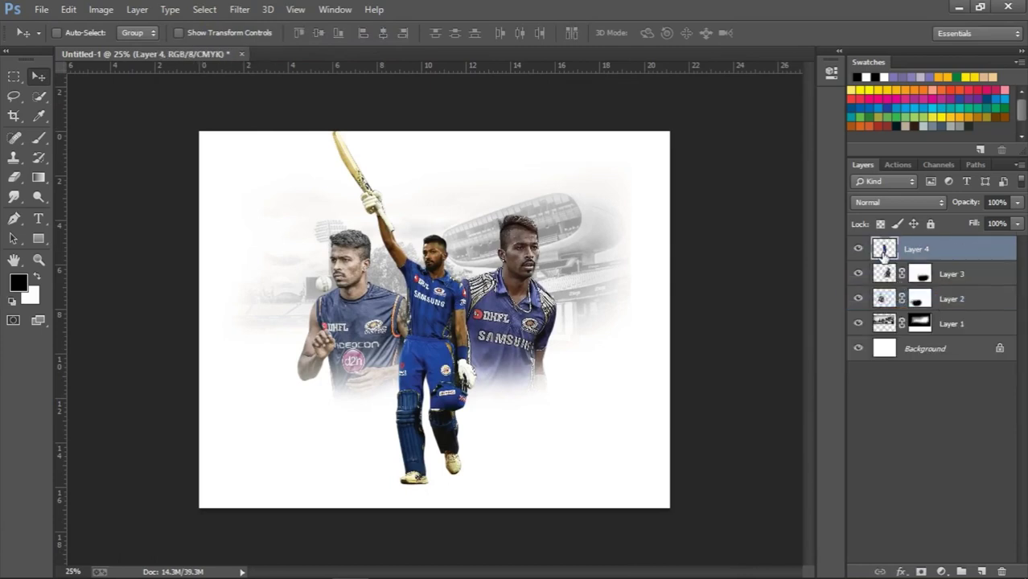
key(ctrl+shift+a)
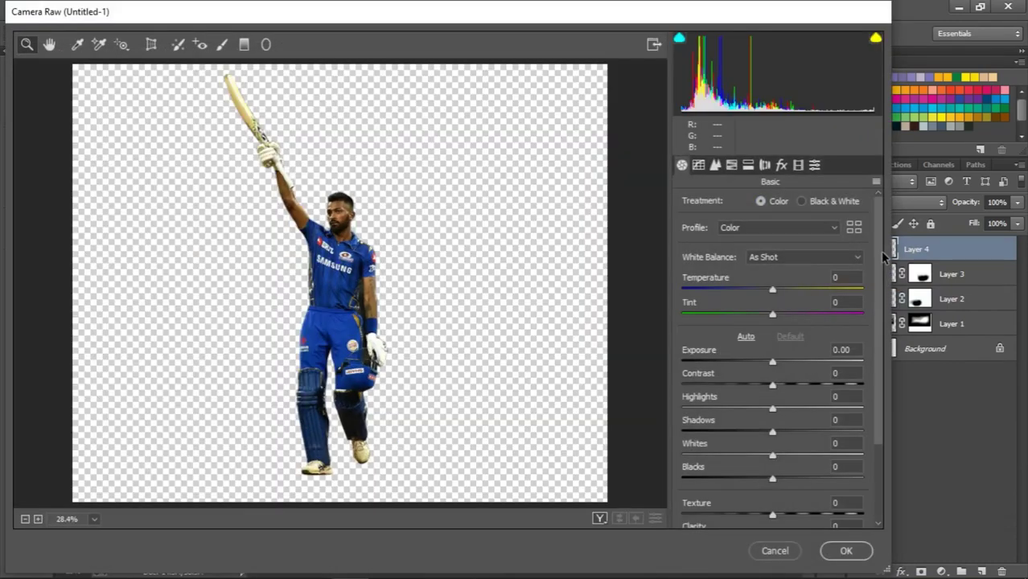
Grade in Camera Raw: highlights -36, shadows +100, added texture, clarity +33.
drag(772, 408, 682, 407)
key(Tab)
text(100)
click(740, 408)
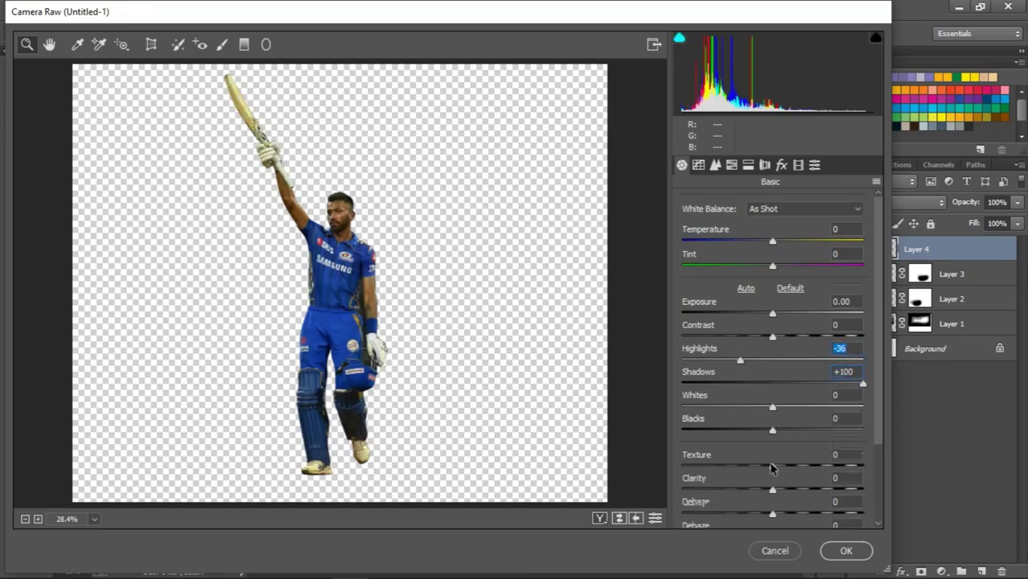
scroll(772, 402, down, 3)
click(816, 409)
click(807, 433)
drag(804, 438, 802, 435)
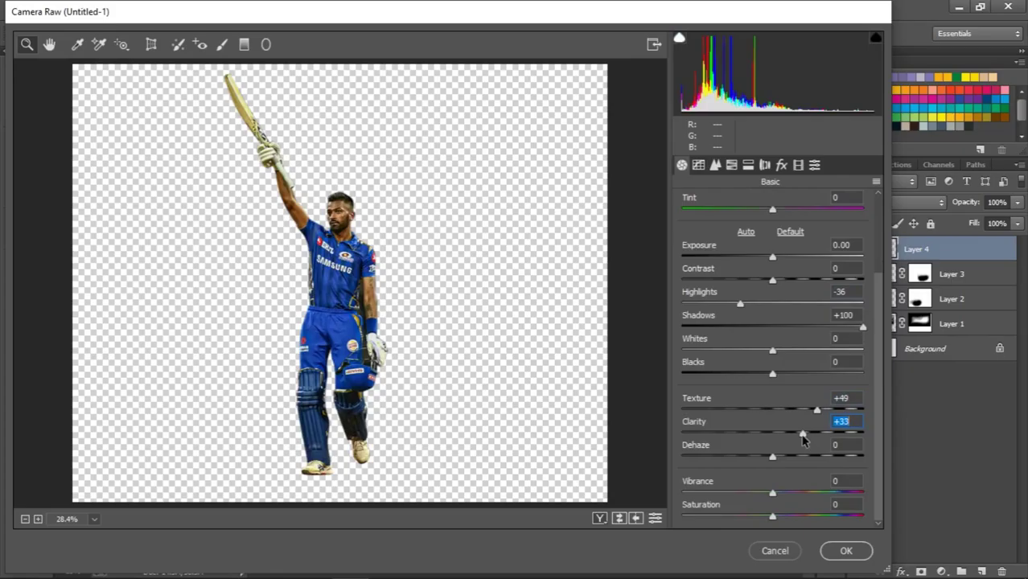
click(844, 554)
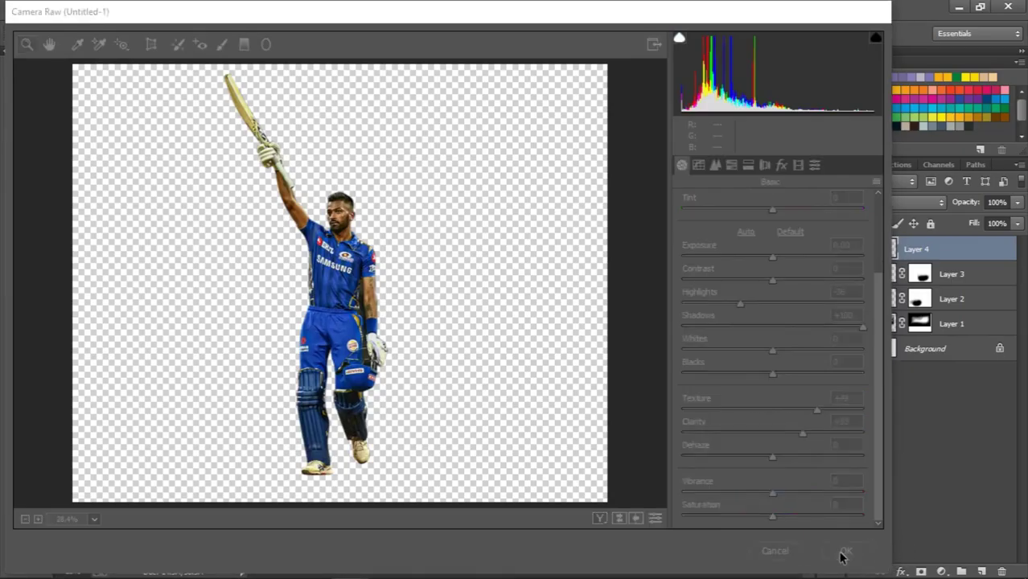
click(957, 274)
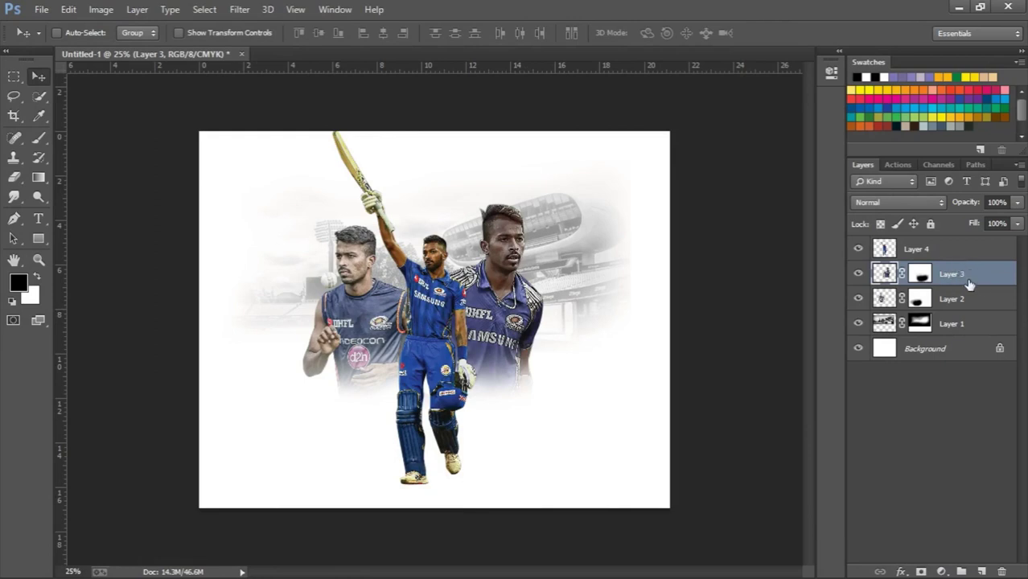
Add a Gradient Map adjustment layer and set Layer 1's opacity to 52%.
click(942, 571)
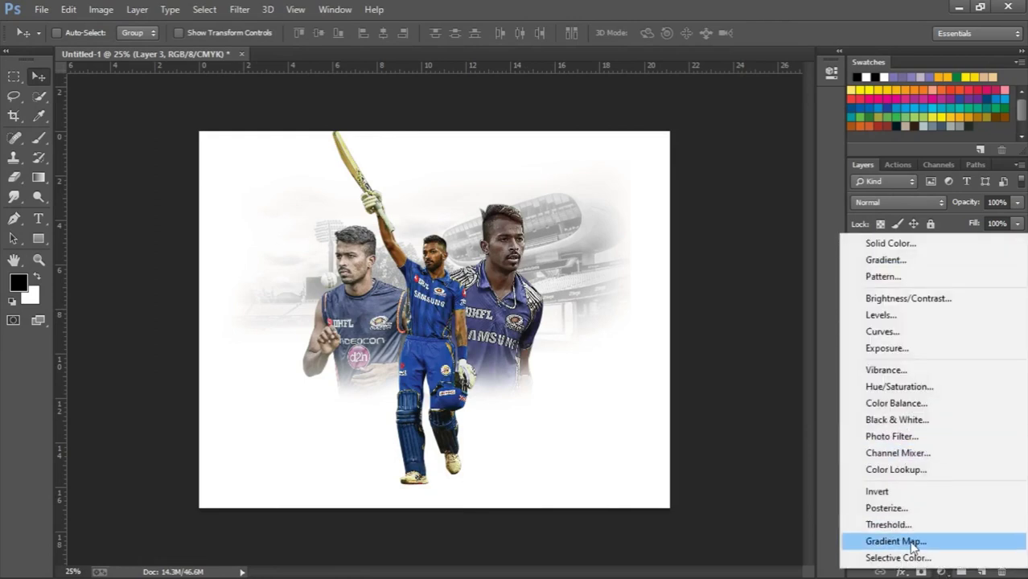
click(896, 541)
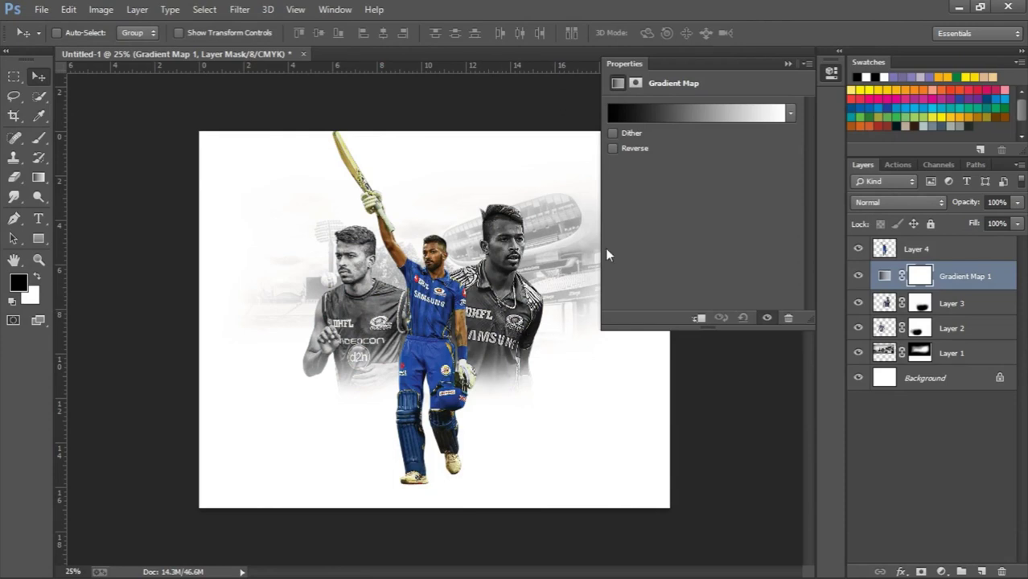
click(788, 63)
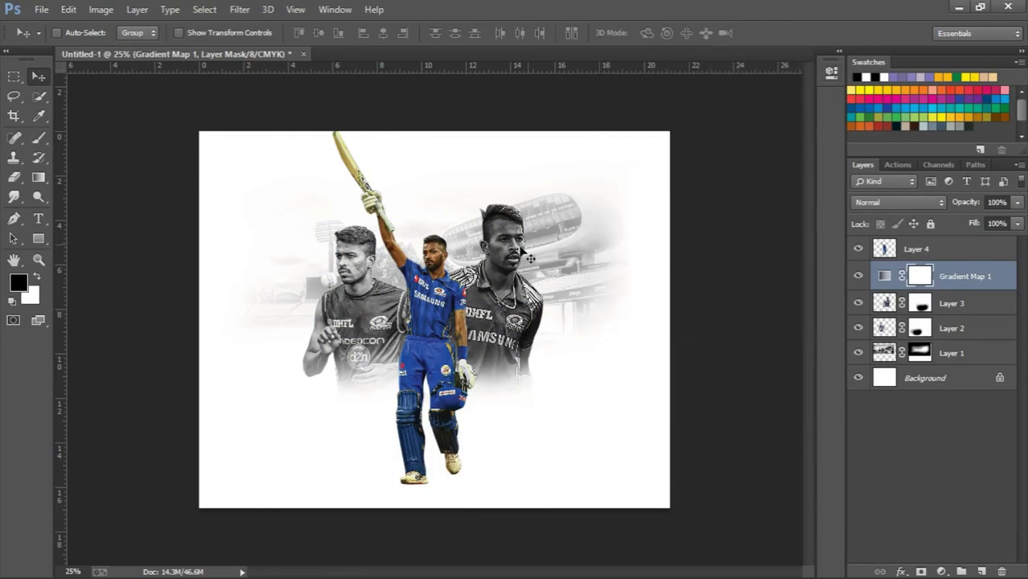
click(979, 354)
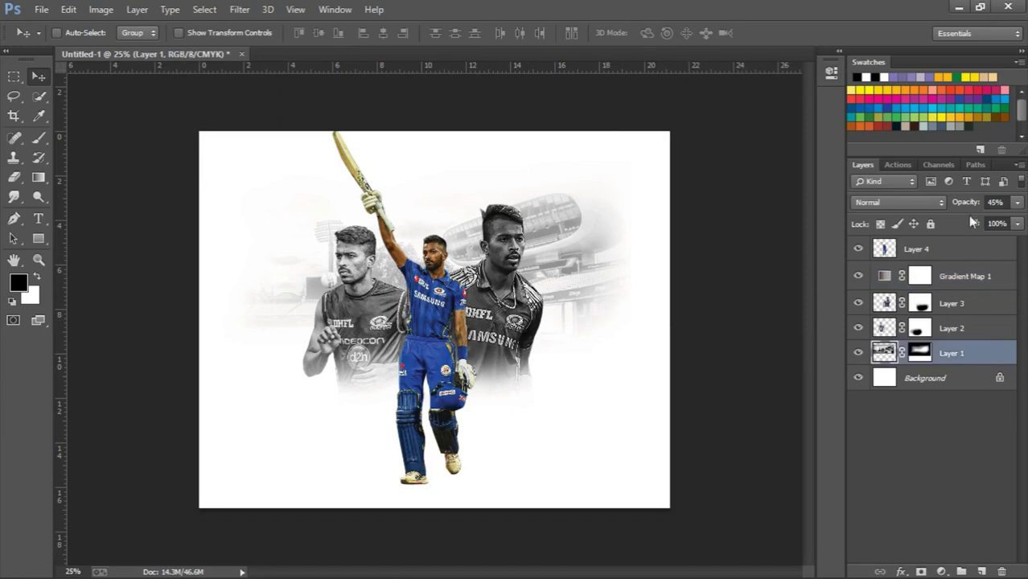
mouse_move(969, 208)
mouse_down()
mouse_move(958, 207)
mouse_move(969, 207)
mouse_up()
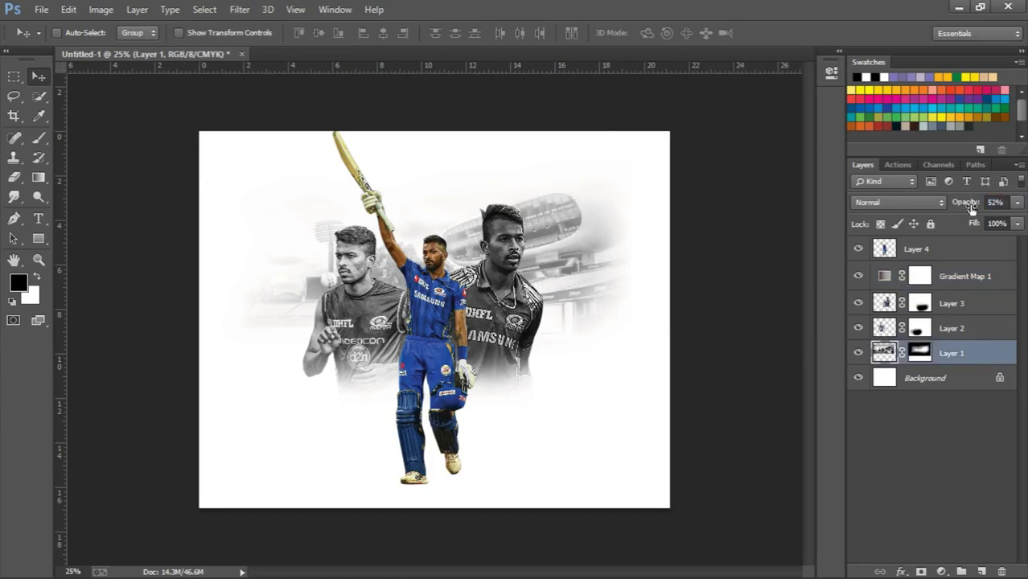
click(963, 305)
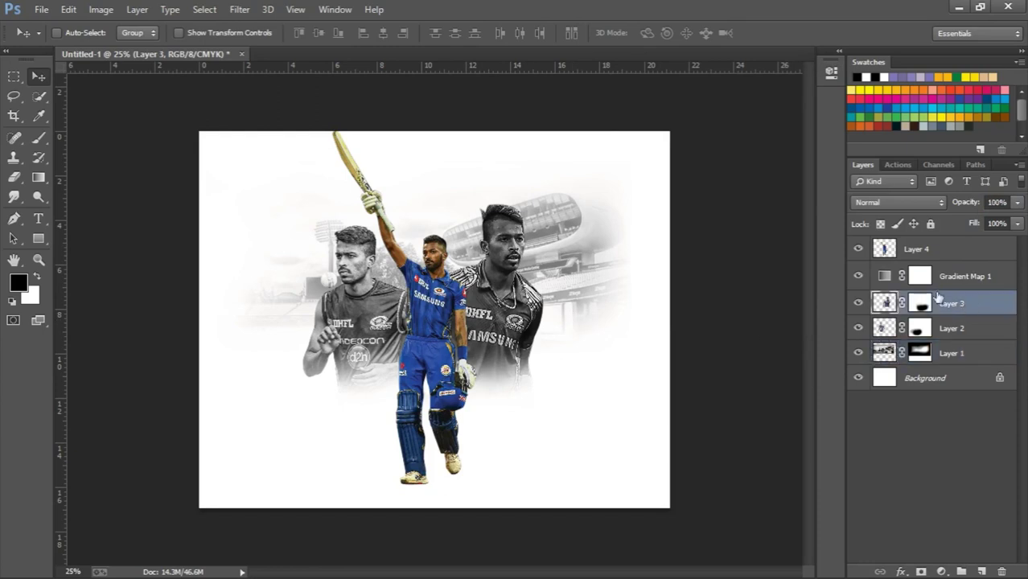
Merge Layer 3 down into Layer 2, applying its mask.
right_click(982, 308)
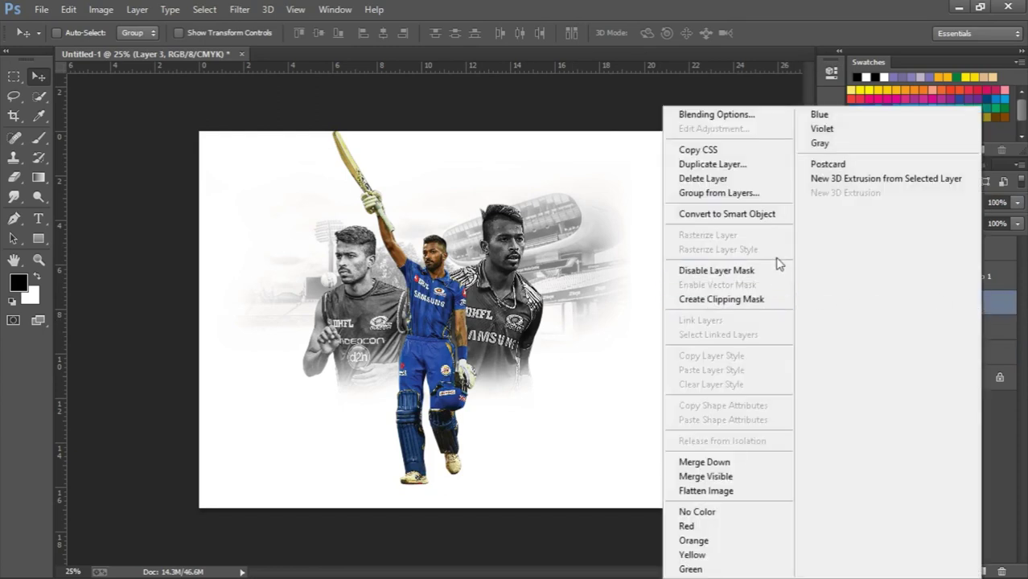
click(698, 463)
click(471, 240)
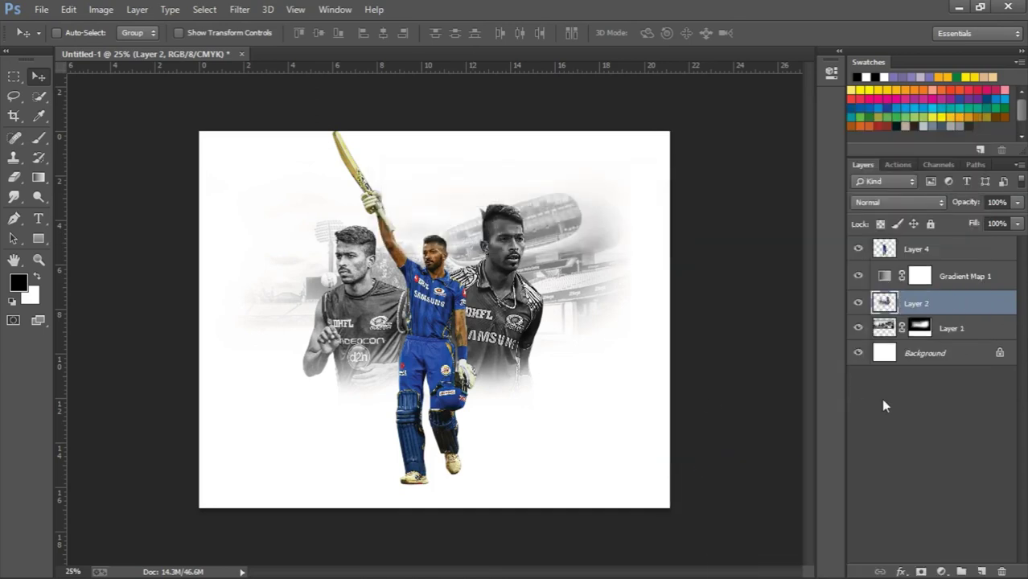
click(858, 304)
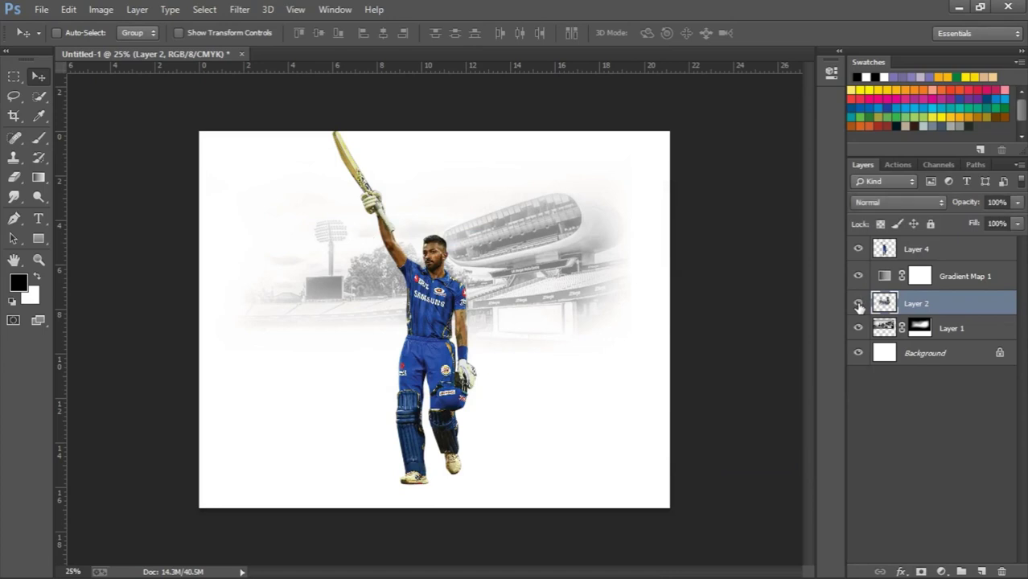
click(858, 303)
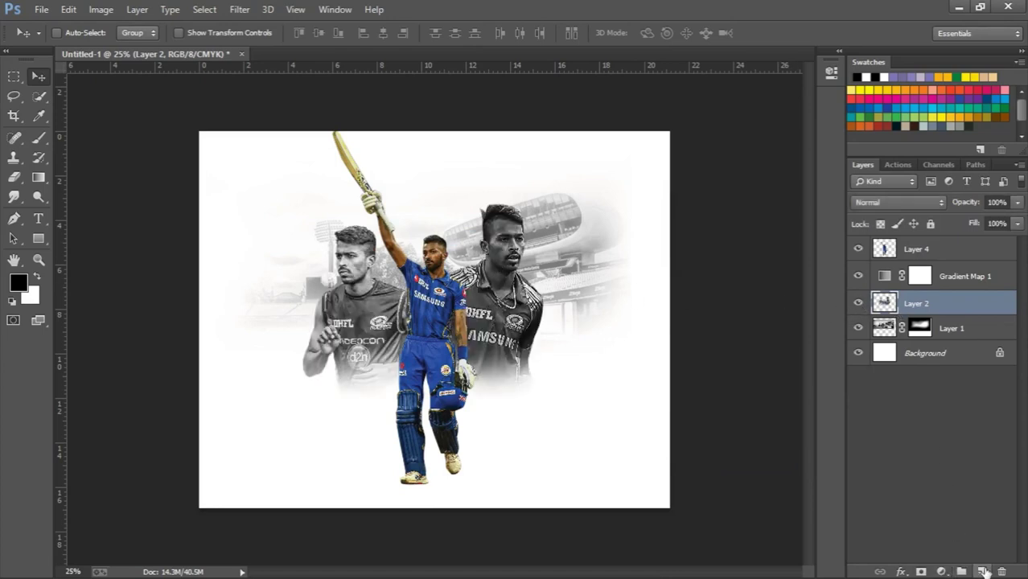
Add a new Layer 5 clipped to Layer 2 in Color Dodge mode.
click(981, 571)
right_click(935, 308)
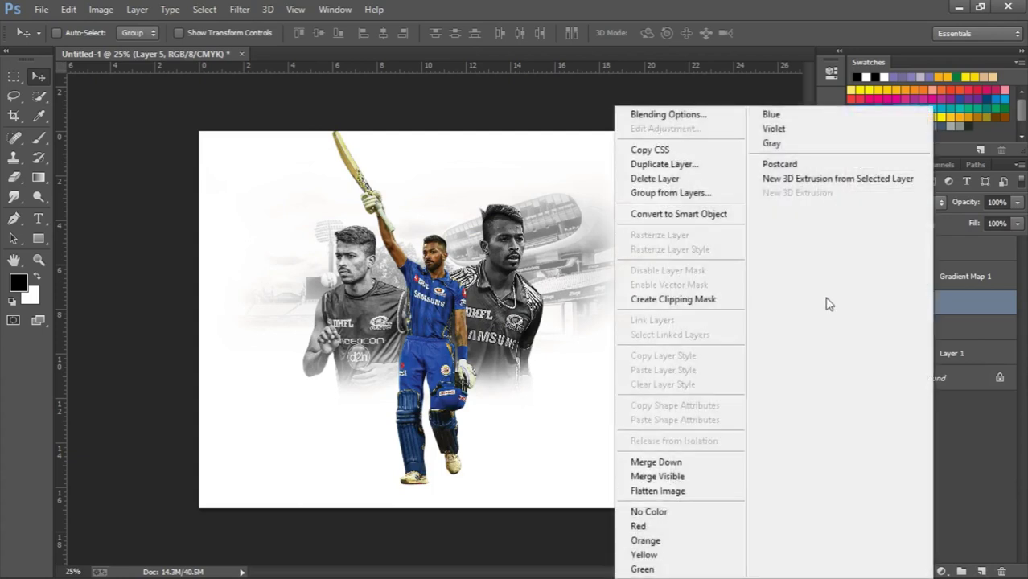
click(680, 300)
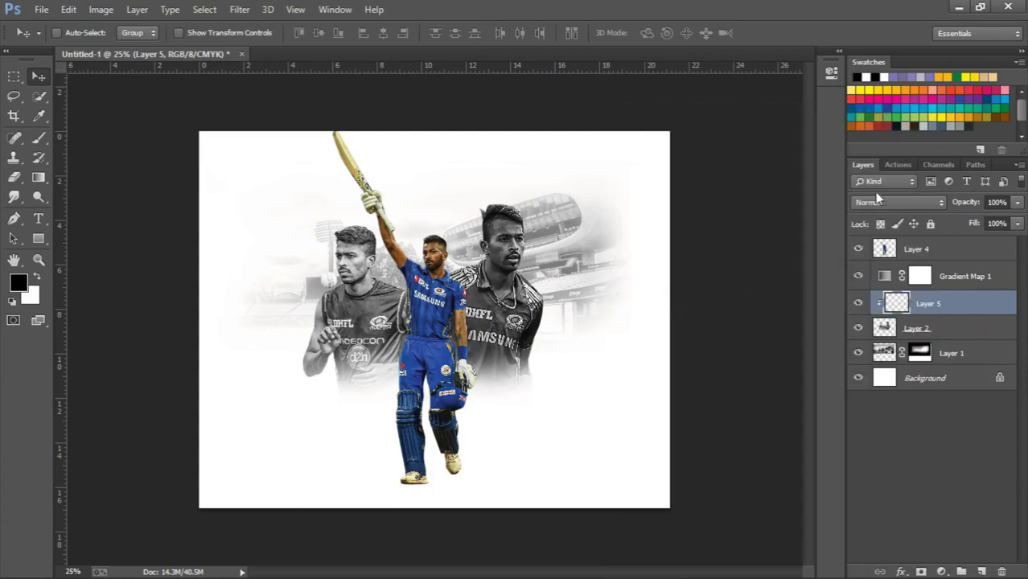
click(876, 201)
click(889, 137)
Set the foreground colour to a pale cream yellow.
click(18, 283)
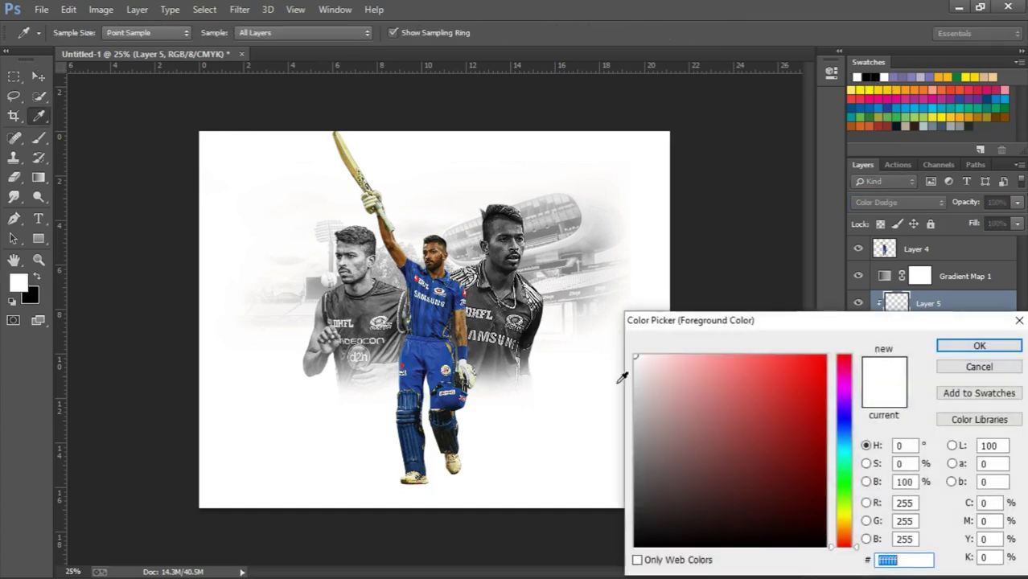
drag(850, 542, 846, 524)
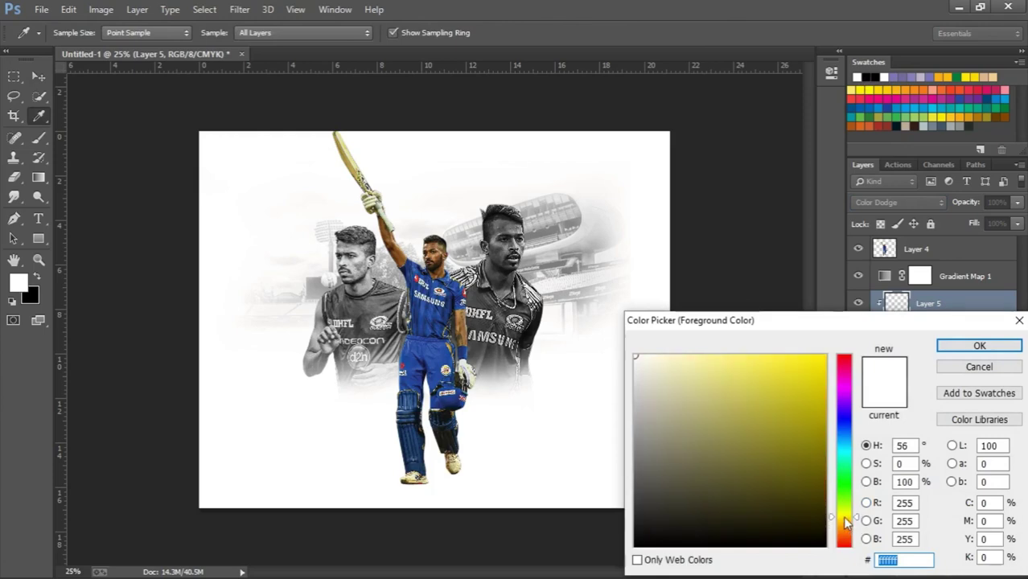
click(691, 356)
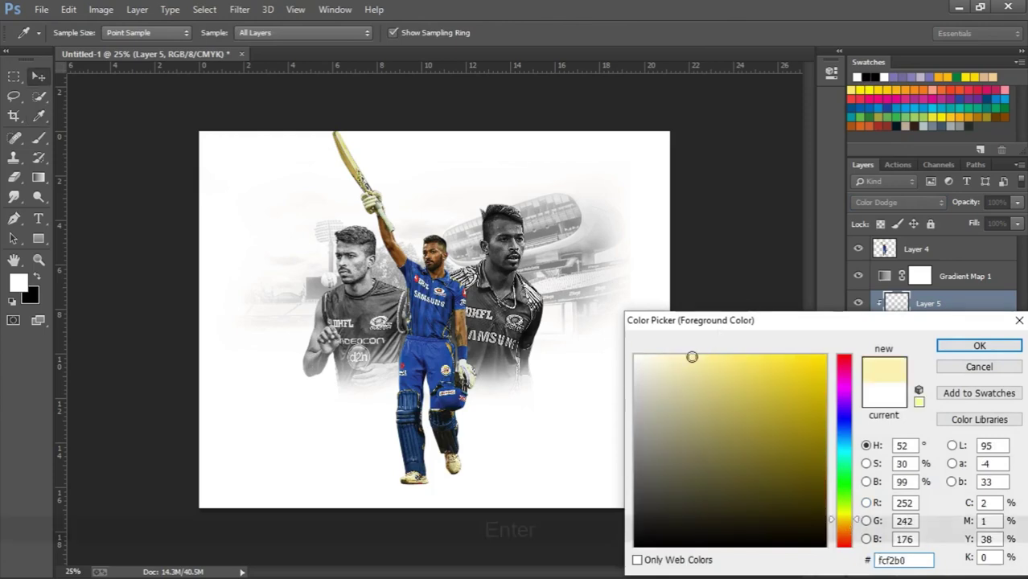
key(Return)
With a size-60 brush, brighten the edge of the left player's head.
key(ctrl+equal)
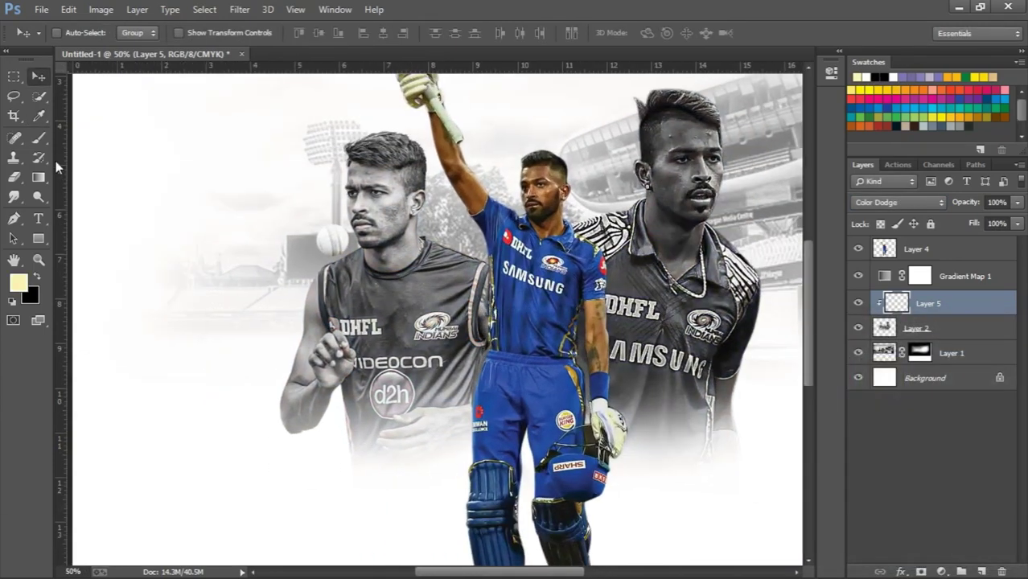
click(48, 131)
key(bracketleft)
key(bracketleft)
key(bracketleft)
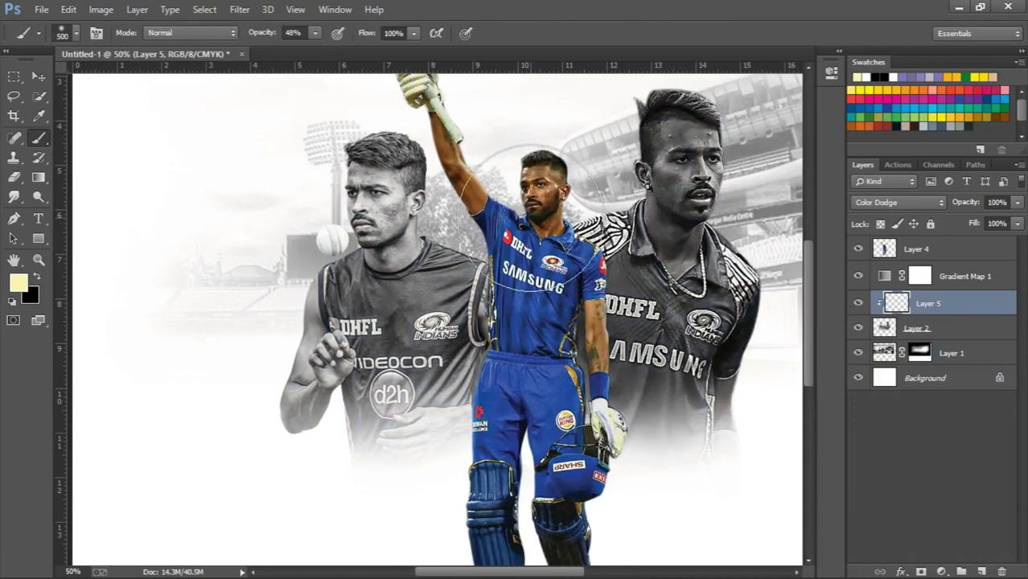
key(ctrl+equal)
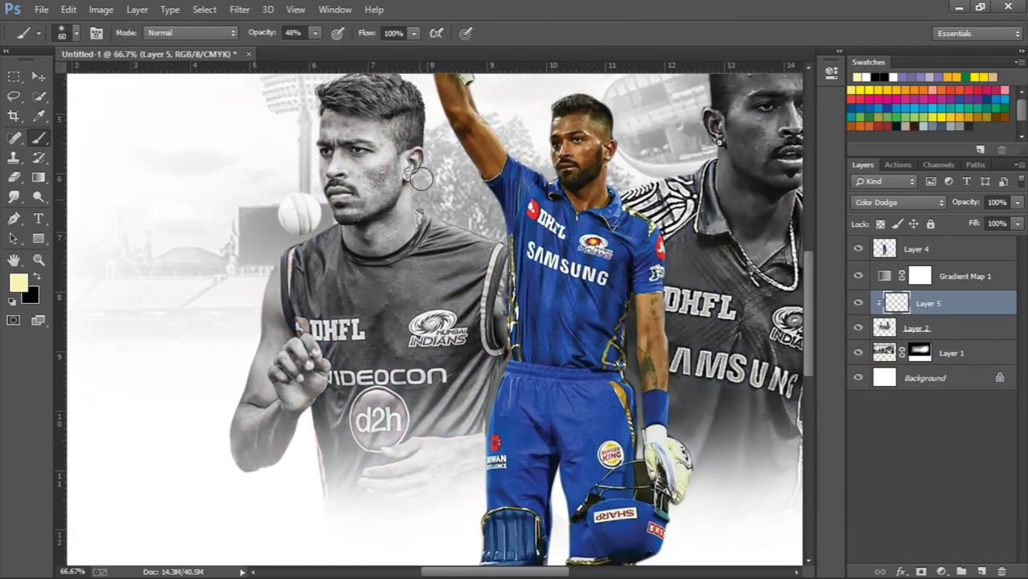
drag(420, 192, 426, 97)
scroll(427, 97, up, 2)
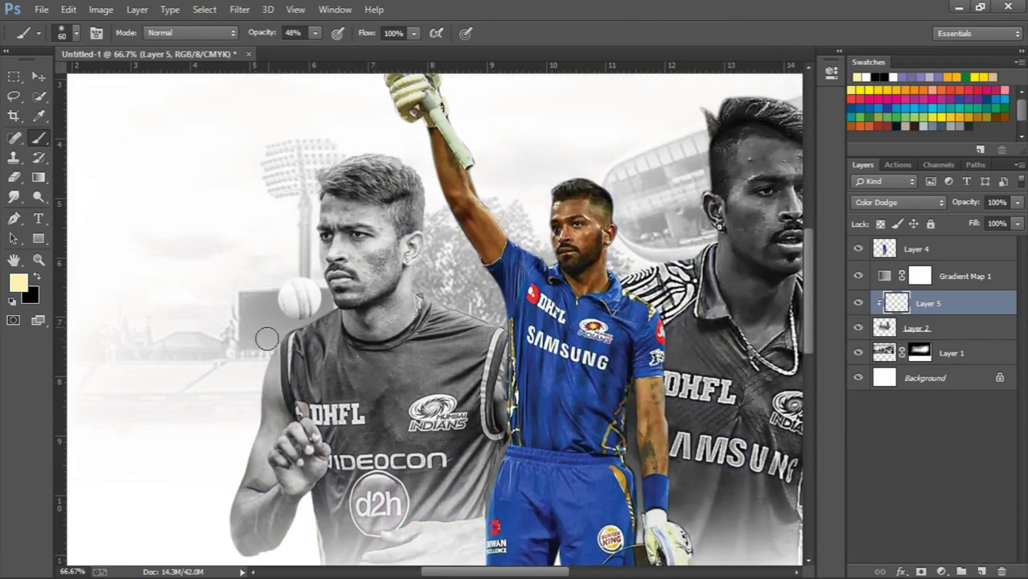
scroll(241, 353, down, 5)
scroll(232, 369, up, 2)
At 65% opacity and size 40, paint bright rims on the right player's shoulder and head.
key(6)
key(5)
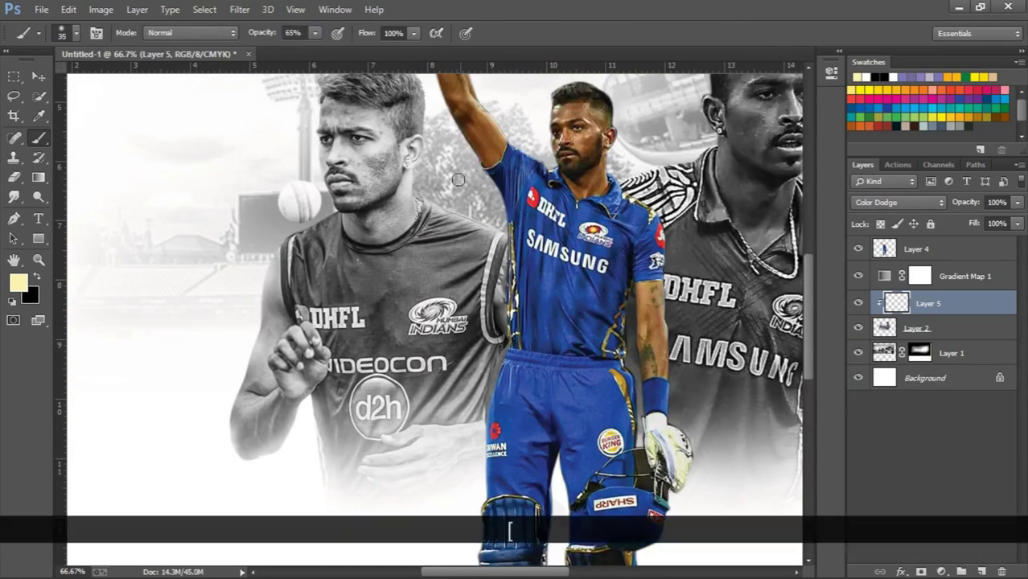
key(bracketleft)
key(bracketleft)
key(bracketleft)
scroll(313, 201, up, 3)
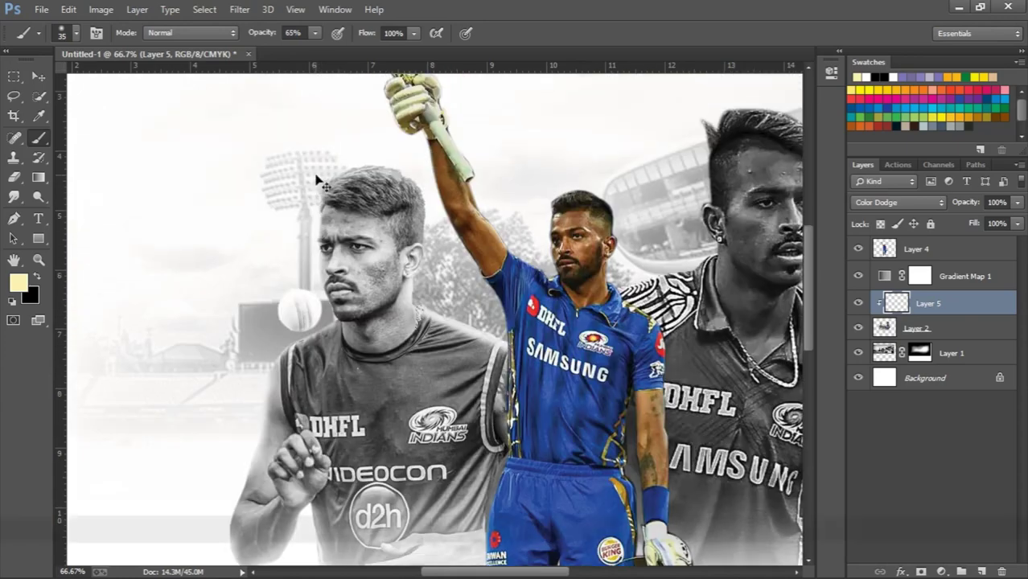
key(bracketright)
scroll(309, 294, down, 6)
scroll(298, 292, right, 2)
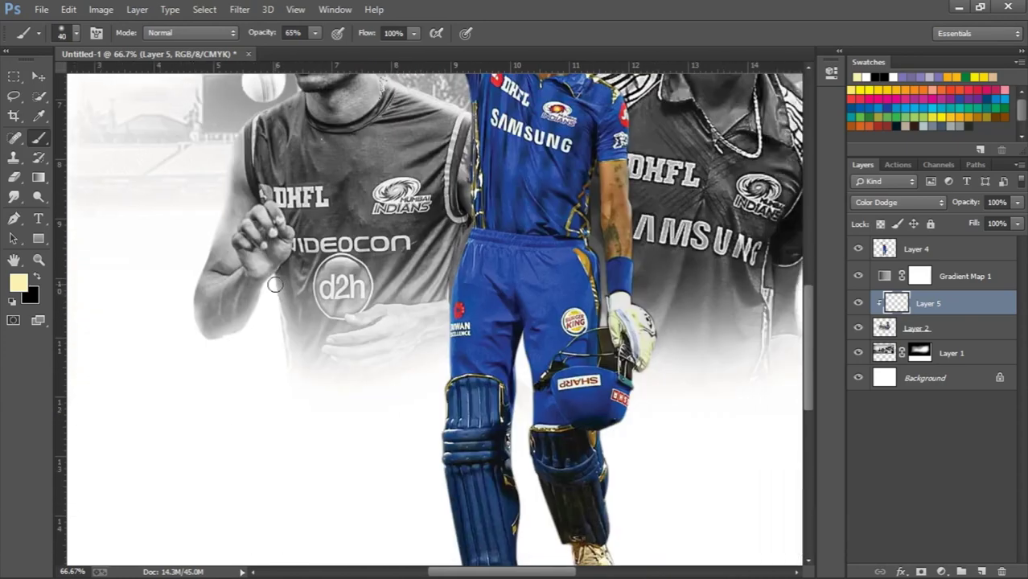
scroll(611, 232, left, 5)
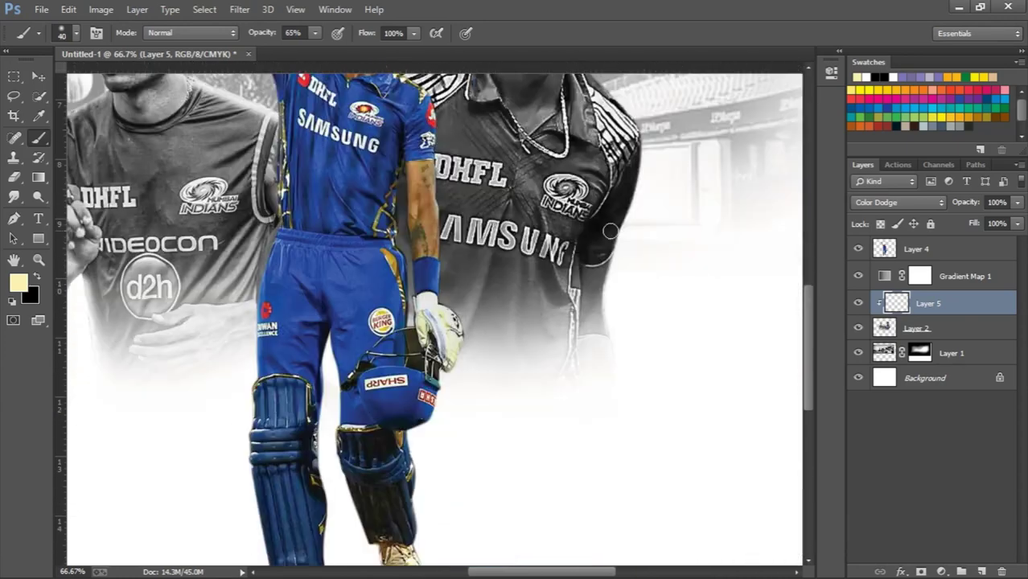
scroll(610, 232, up, 5)
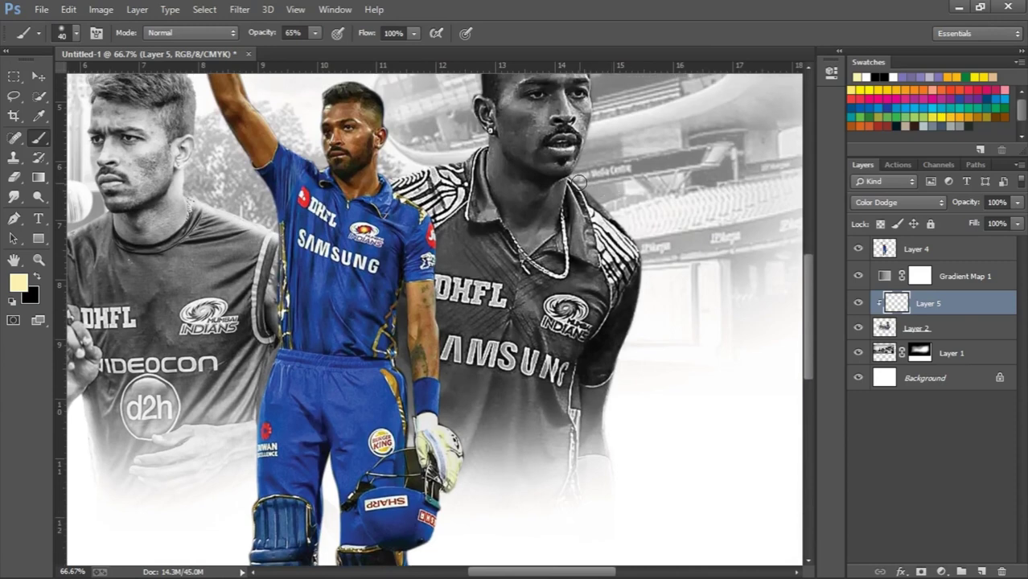
mouse_move(598, 199)
mouse_down()
mouse_move(644, 280)
mouse_move(608, 428)
mouse_up()
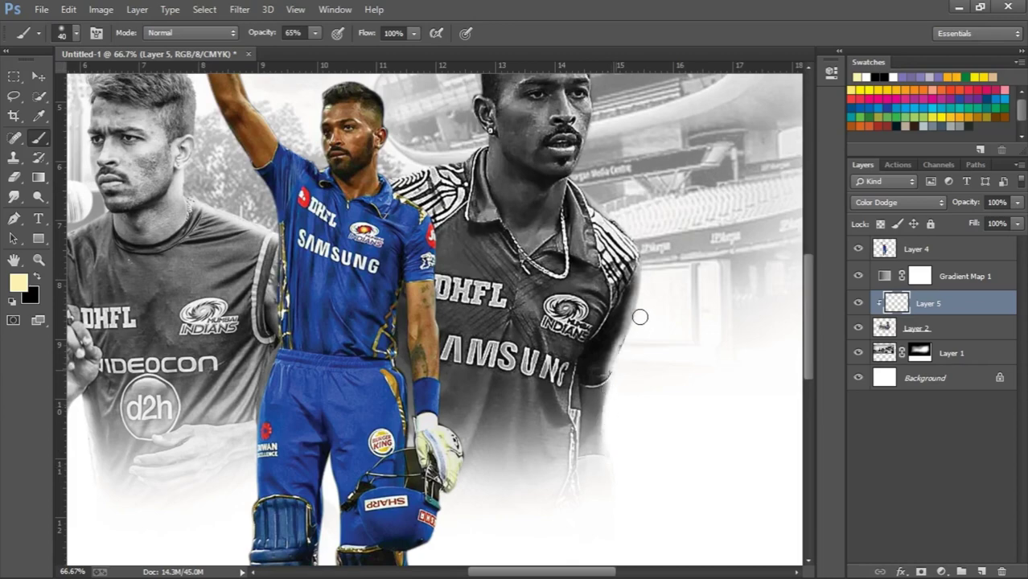
scroll(627, 334, up, 5)
mouse_move(614, 353)
mouse_down()
mouse_move(595, 241)
mouse_move(547, 133)
mouse_move(470, 150)
mouse_move(468, 283)
mouse_move(370, 306)
mouse_up()
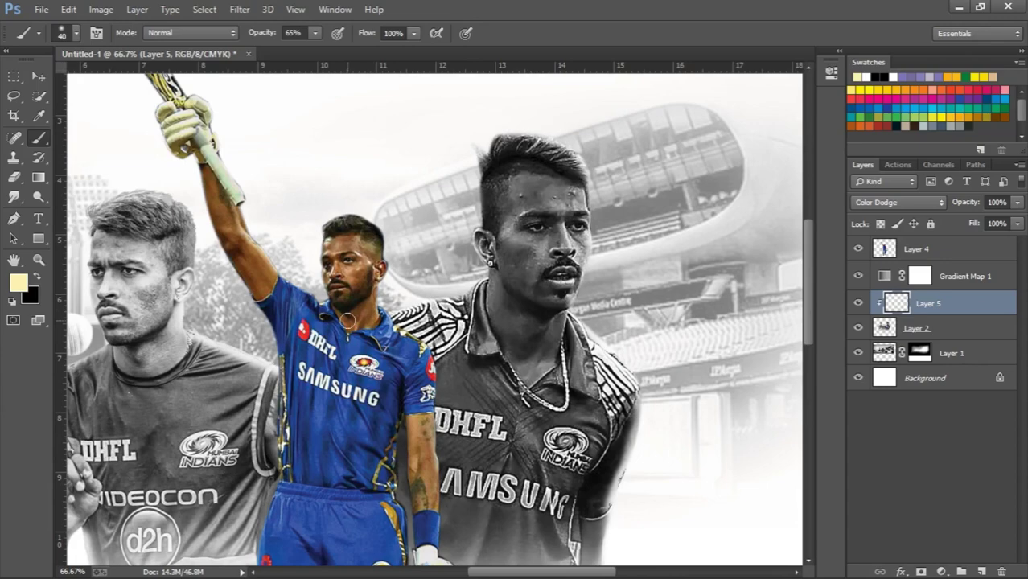
Toggle Layer 5 to compare the highlights, then select the Layer 2 portraits.
key(ctrl+minus)
key(ctrl+minus)
key(ctrl+minus)
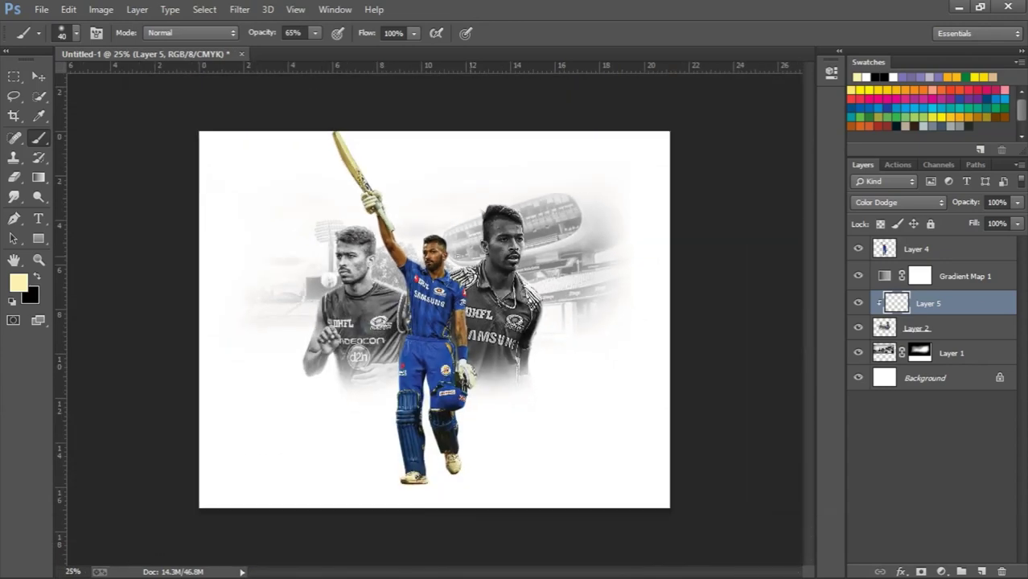
click(859, 306)
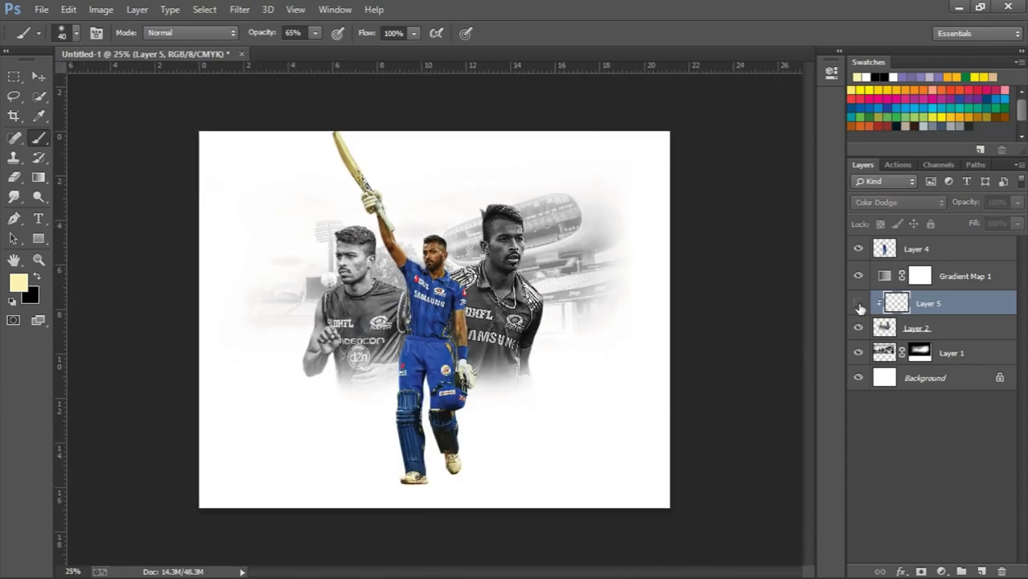
click(858, 304)
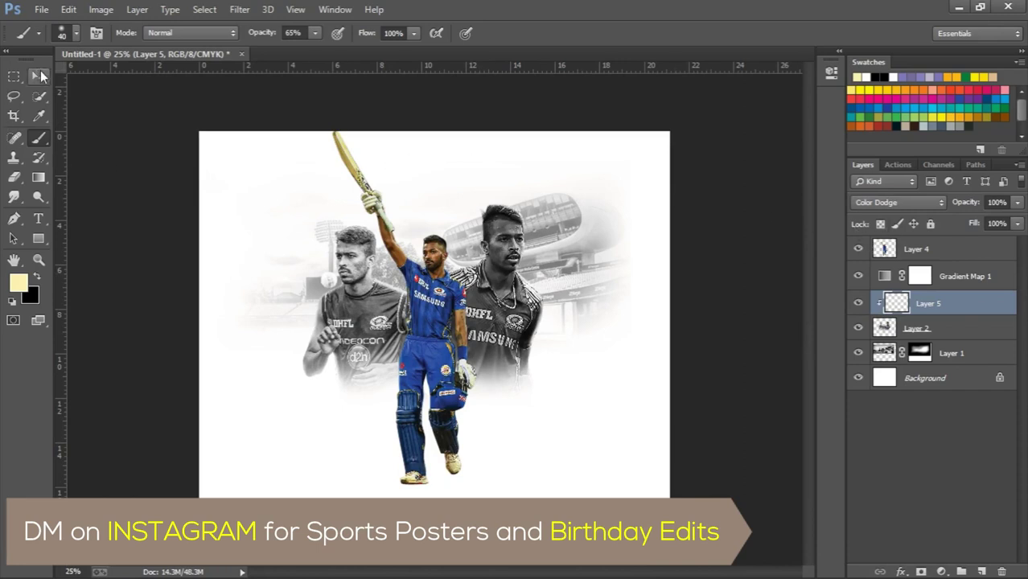
click(38, 75)
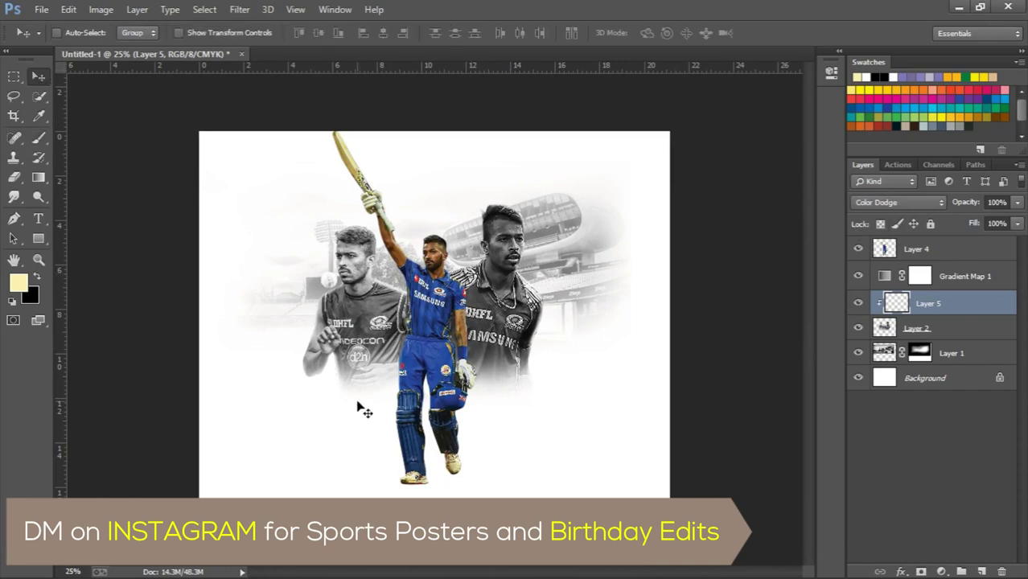
click(951, 326)
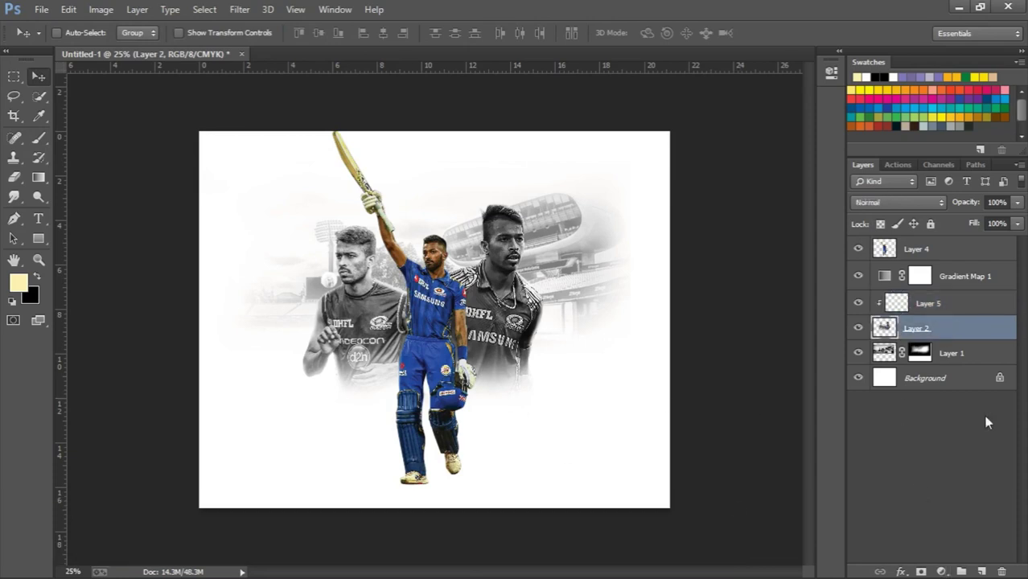
Add a clipped Layer 6 filled with 50% Gray and blended as Overlay.
click(981, 570)
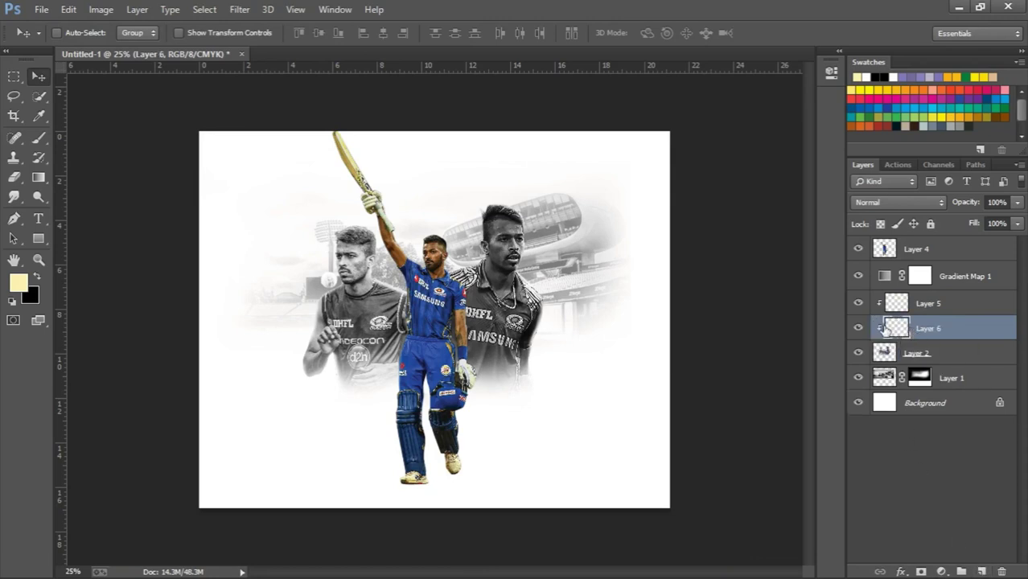
key(shift+F5)
key(shift+F5)
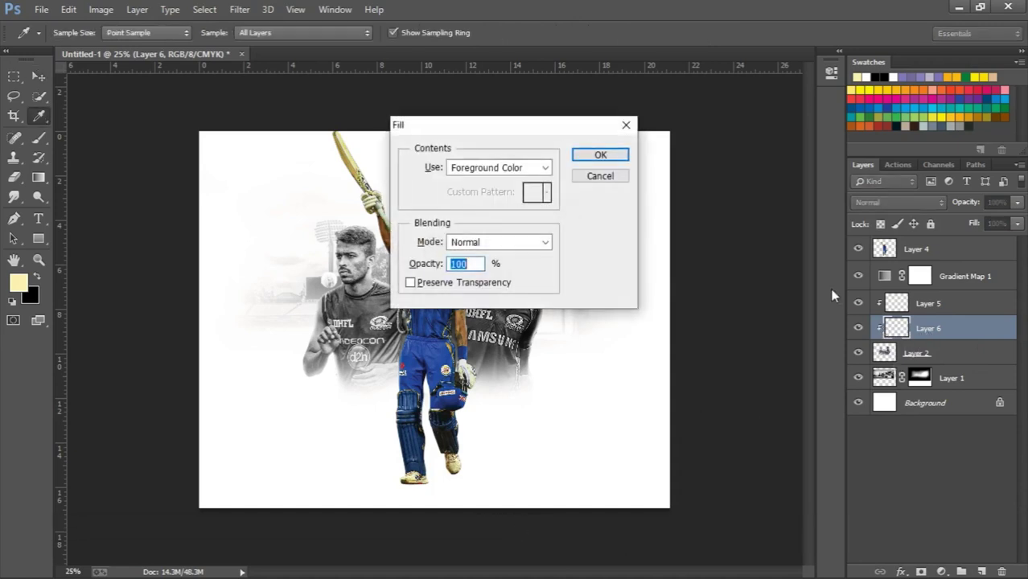
click(517, 168)
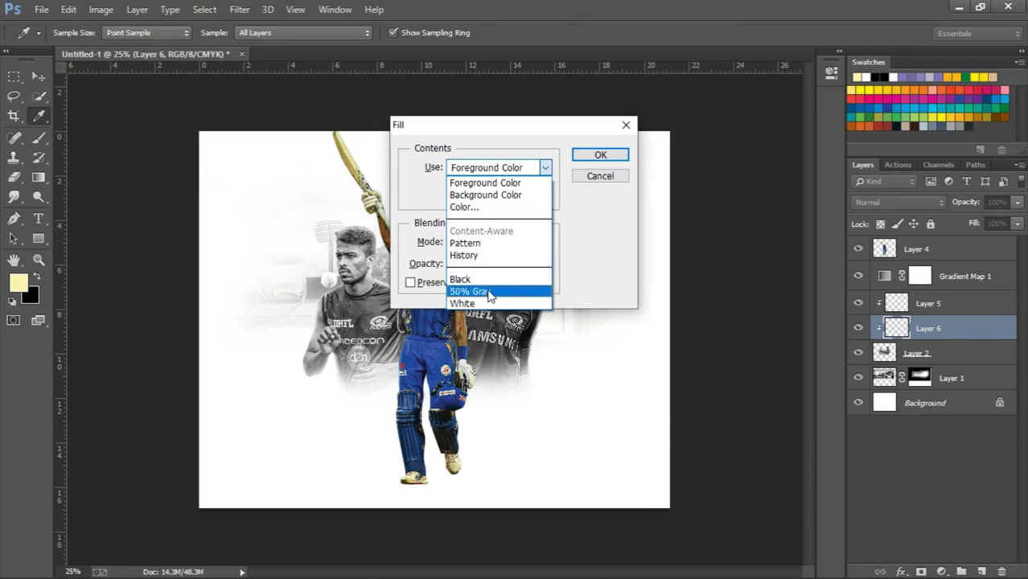
click(486, 292)
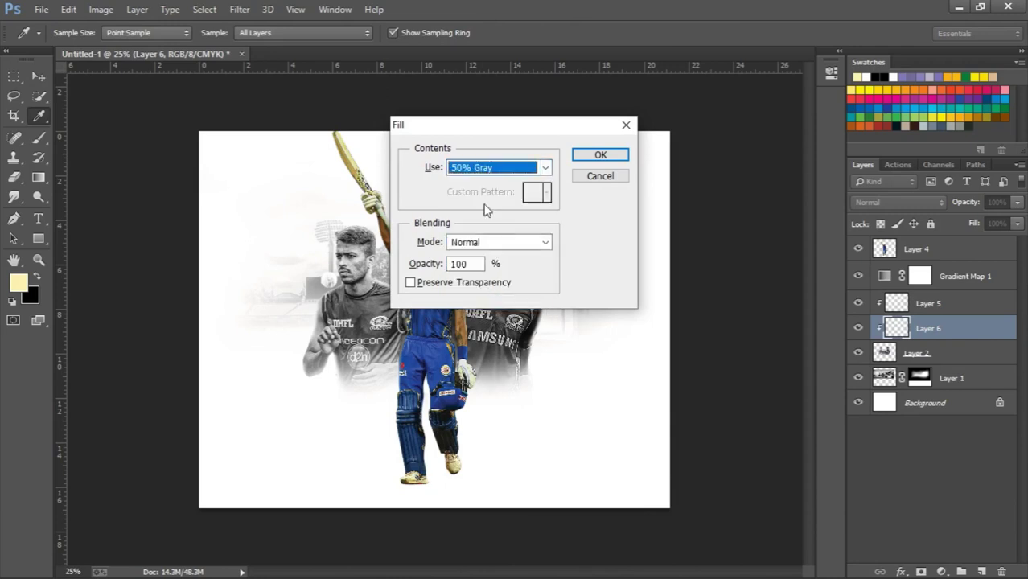
click(600, 155)
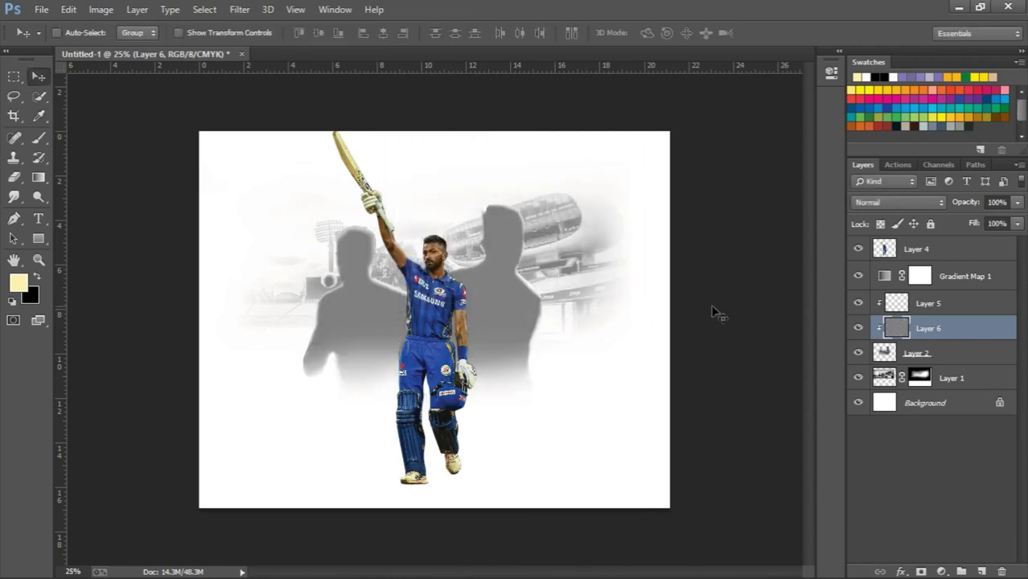
click(870, 200)
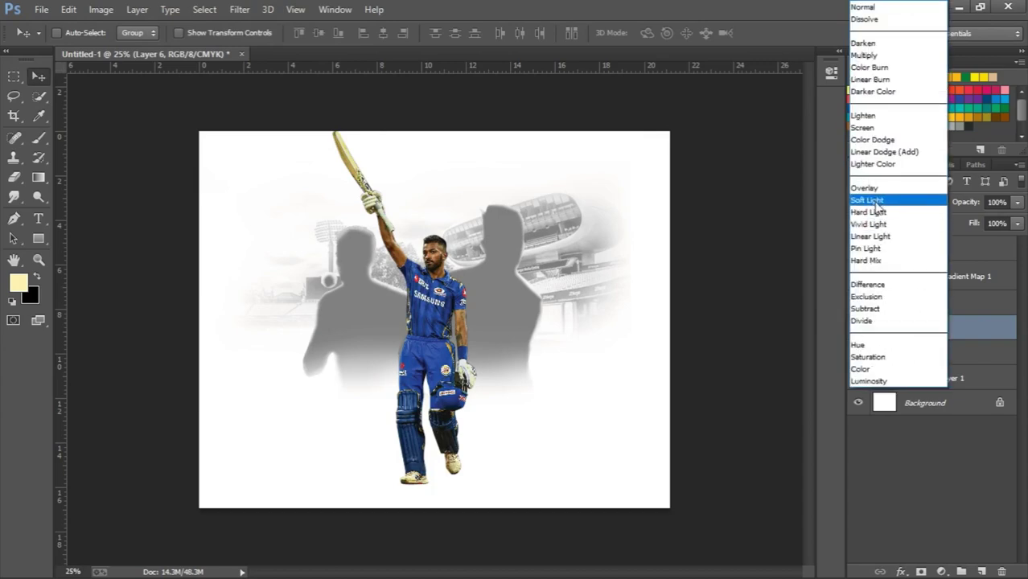
click(872, 188)
key(ctrl+equal)
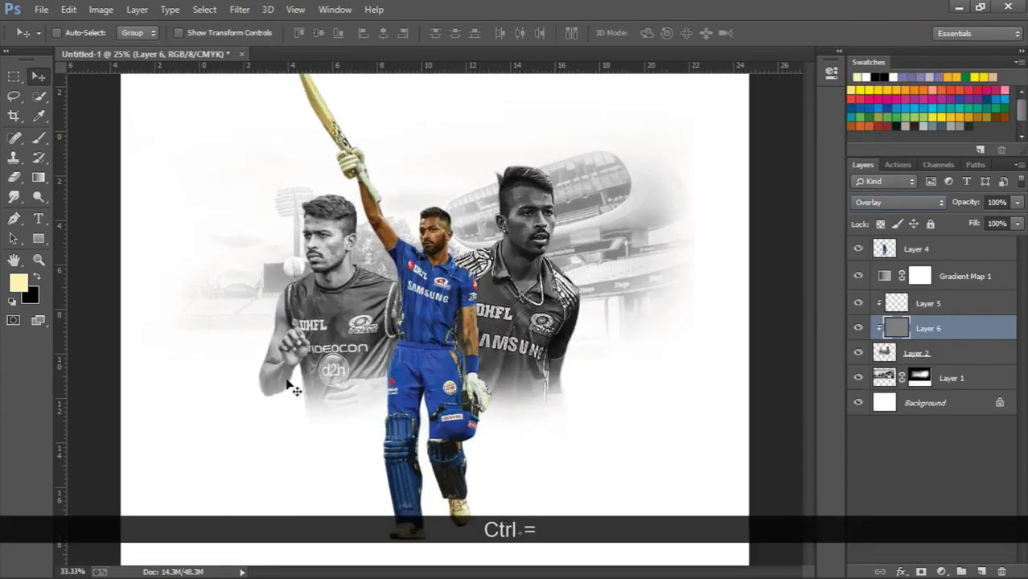
scroll(317, 322, down, 1)
key(ctrl+equal)
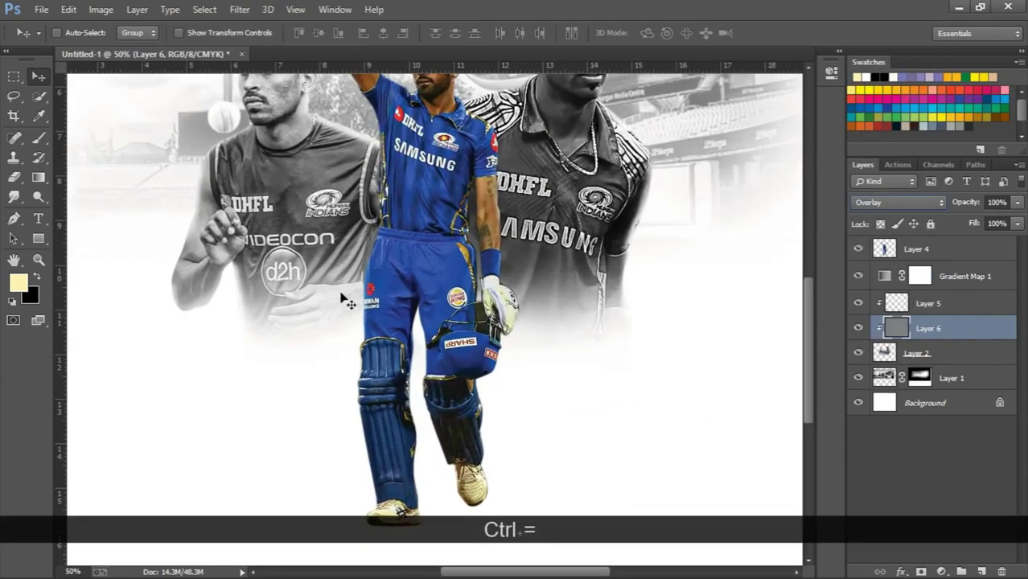
key(ctrl+equal)
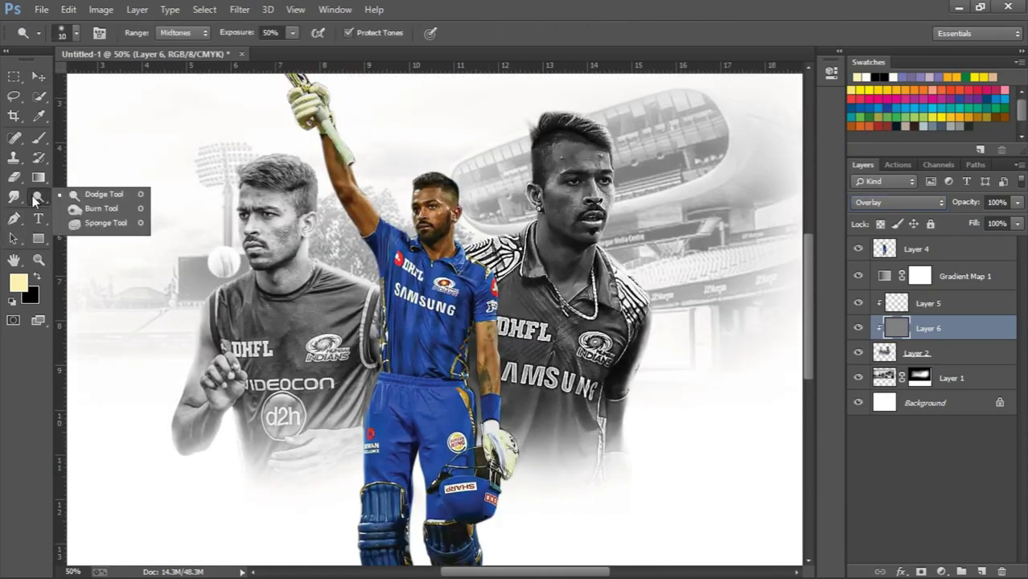
Using the Burn tool at about 44% exposure, darken the left player's shoulder and chest.
drag(34, 201, 81, 198)
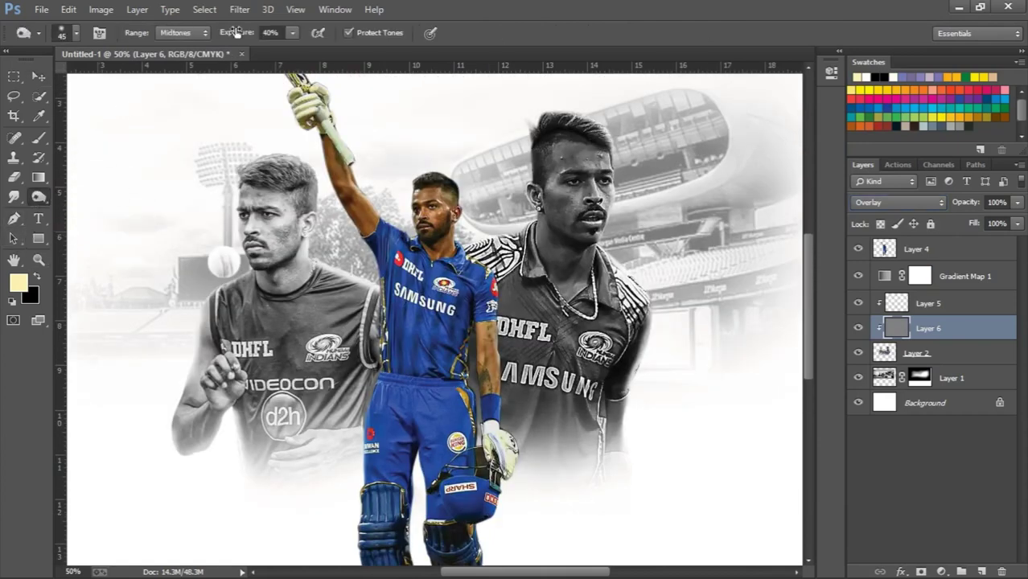
drag(235, 31, 238, 36)
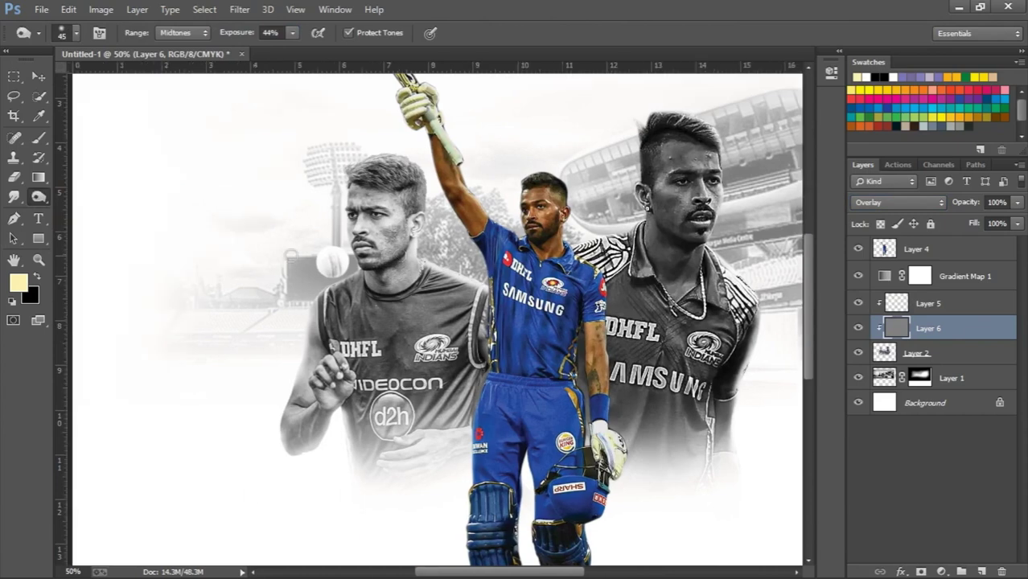
key(ctrl+equal)
key(bracketright)
key(bracketright)
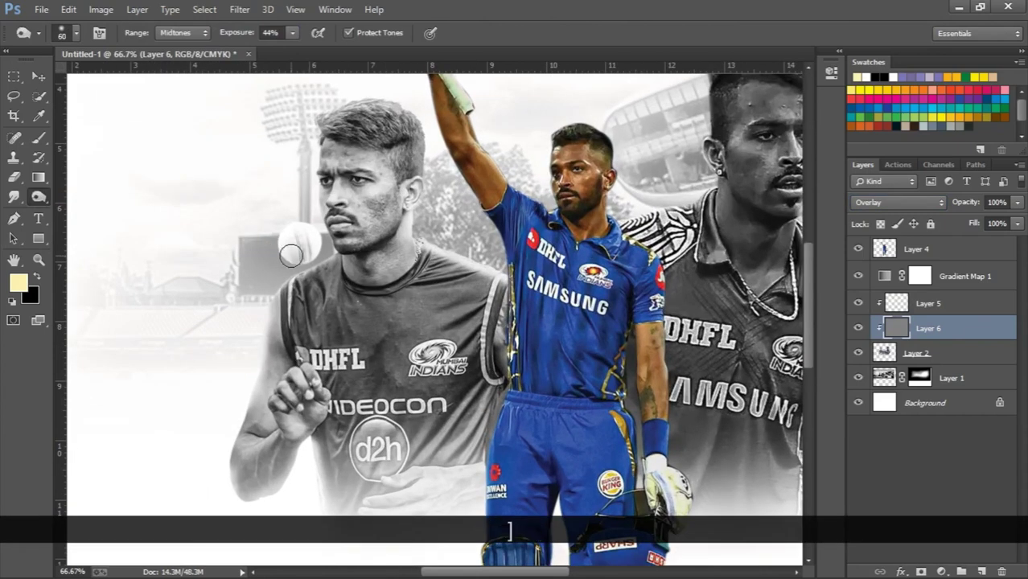
mouse_move(302, 286)
mouse_down()
mouse_move(299, 330)
mouse_move(309, 343)
mouse_up()
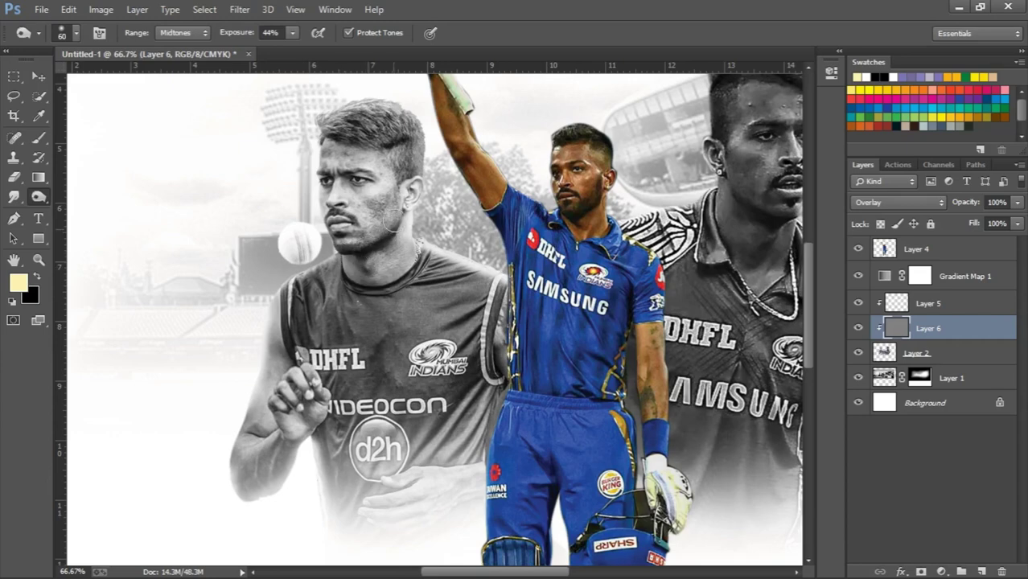
mouse_move(372, 258)
mouse_down()
mouse_move(445, 272)
mouse_move(433, 282)
mouse_up()
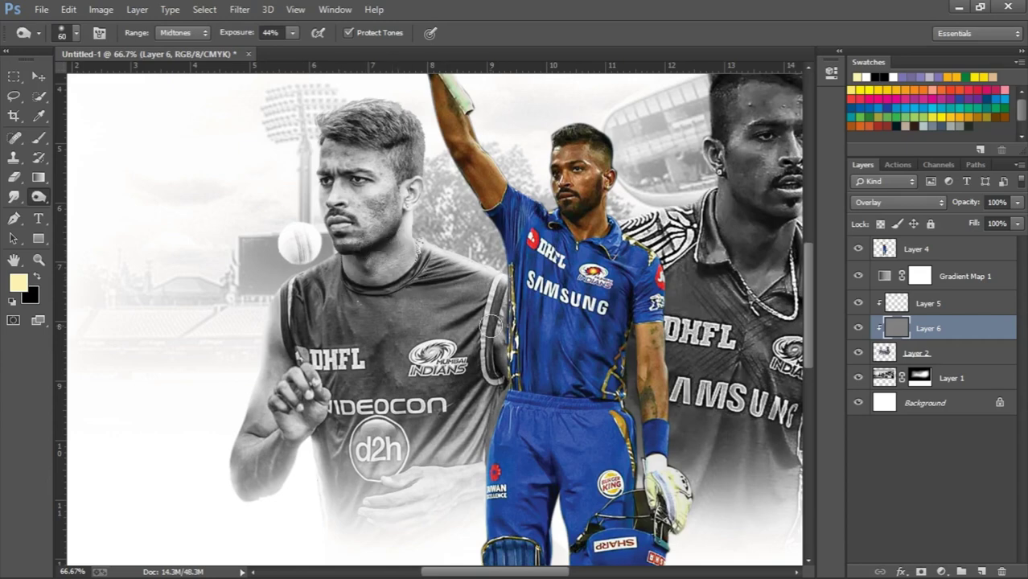
With a size-150 burn brush, darken the left player's face and the right player's torso.
key(bracketright)
key(bracketright)
key(bracketright)
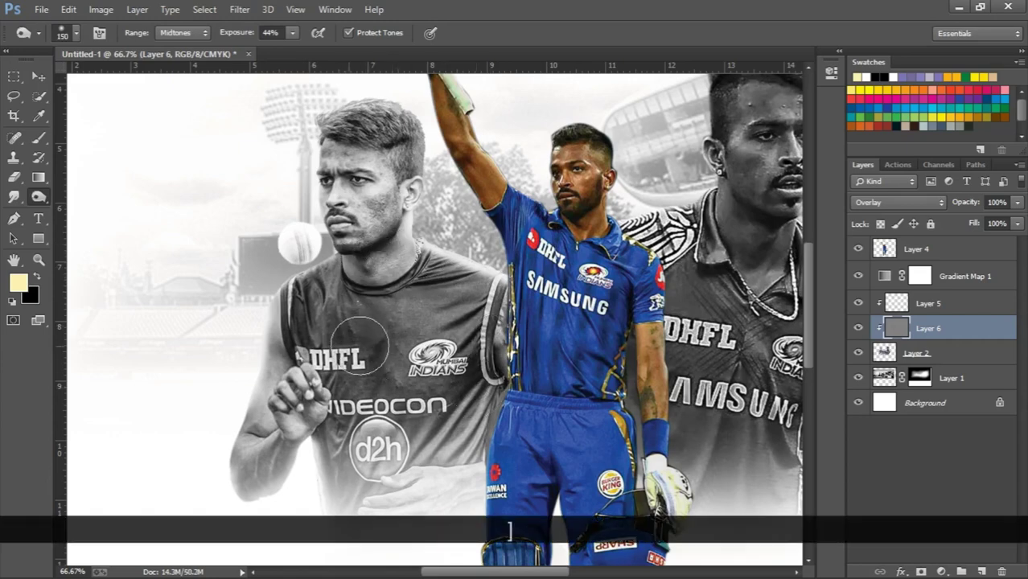
mouse_move(359, 346)
mouse_down()
mouse_move(378, 298)
mouse_move(355, 263)
mouse_move(389, 204)
mouse_move(380, 202)
mouse_move(368, 241)
mouse_move(402, 127)
mouse_move(354, 138)
mouse_move(304, 311)
mouse_move(295, 418)
mouse_move(462, 376)
mouse_move(470, 330)
mouse_move(389, 315)
mouse_move(382, 270)
mouse_move(431, 451)
mouse_up()
scroll(432, 450, right, 3)
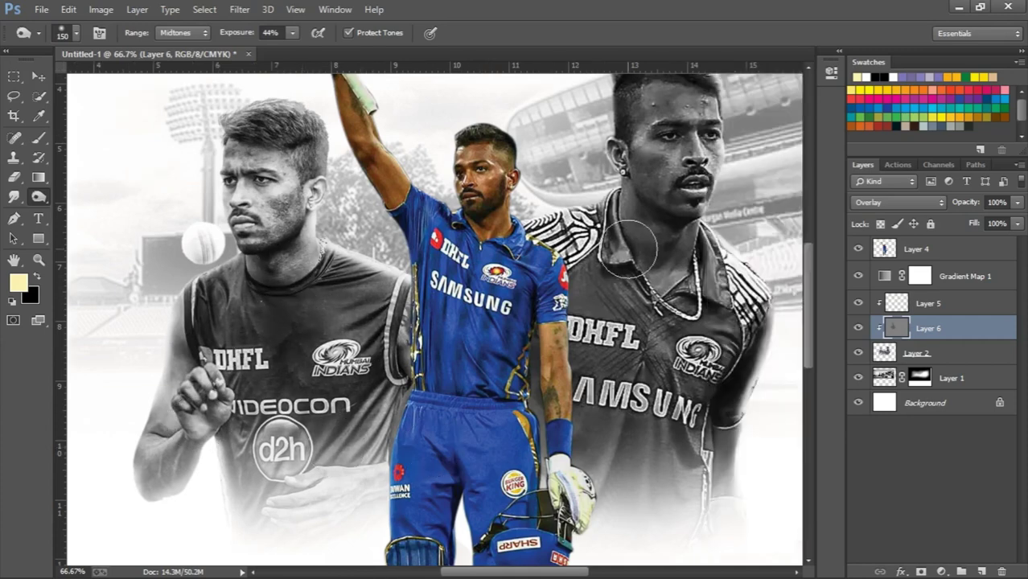
mouse_move(627, 249)
mouse_down()
mouse_move(635, 273)
mouse_move(575, 330)
mouse_move(615, 458)
mouse_move(692, 342)
mouse_up()
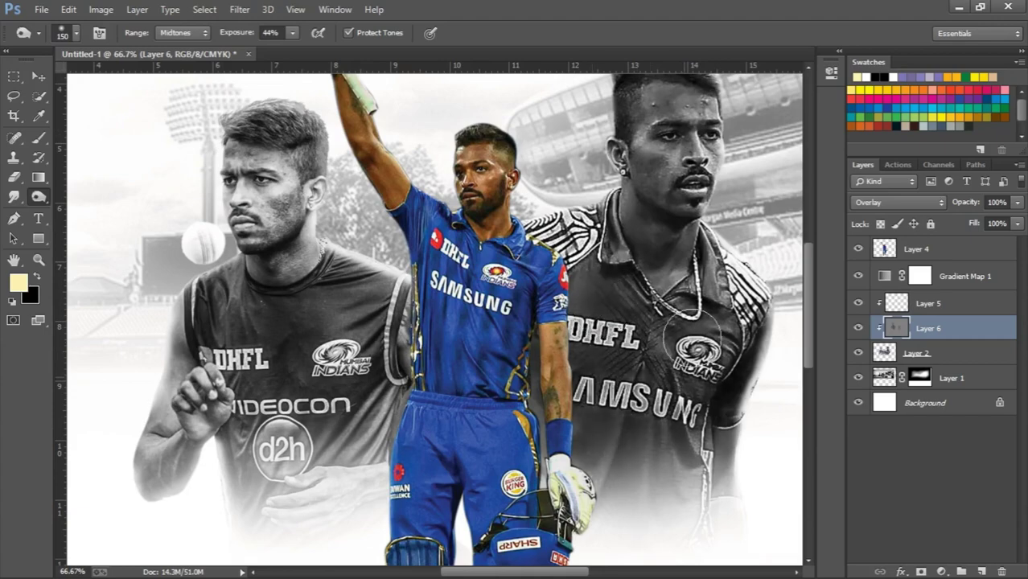
scroll(708, 273, up, 5)
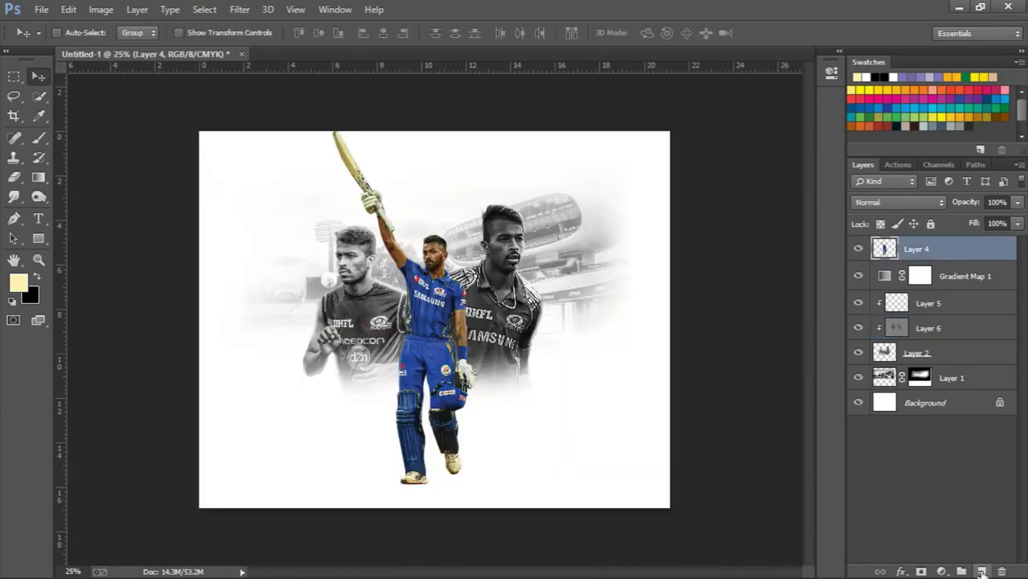
Group Gradient Map 1 down through Layer 1 into a group named 'background'.
click(968, 277)
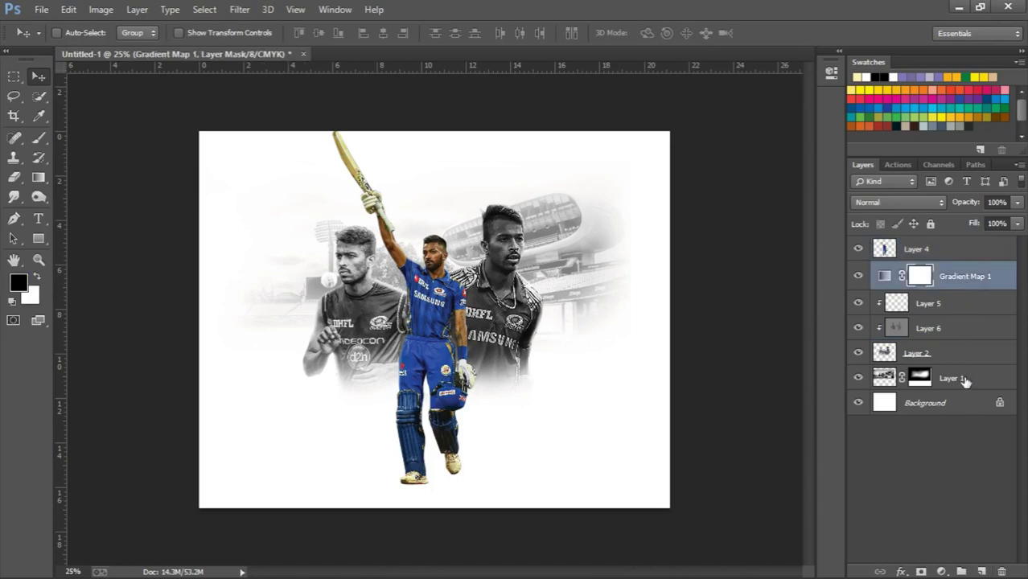
shift+click(965, 379)
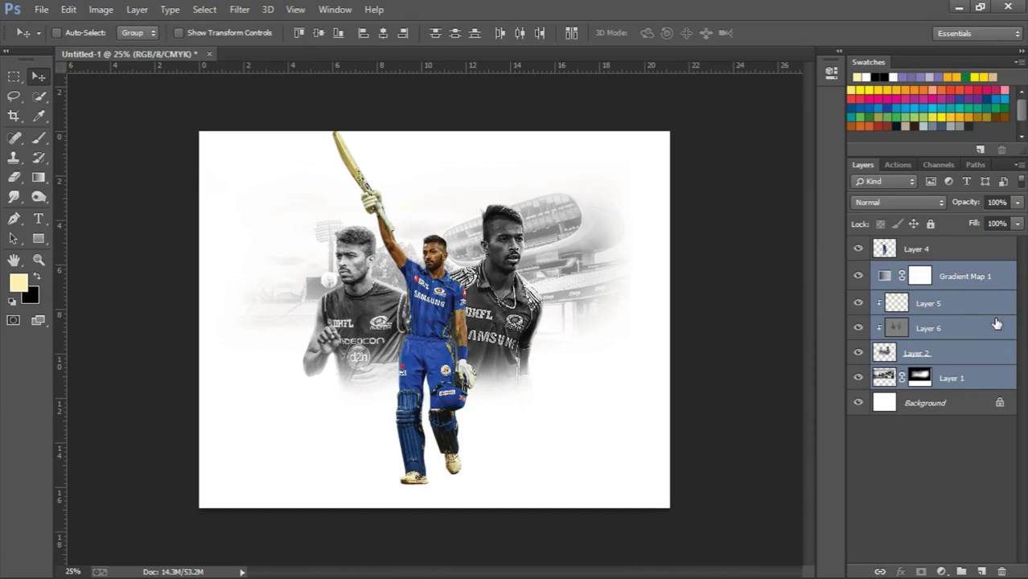
key(ctrl+g)
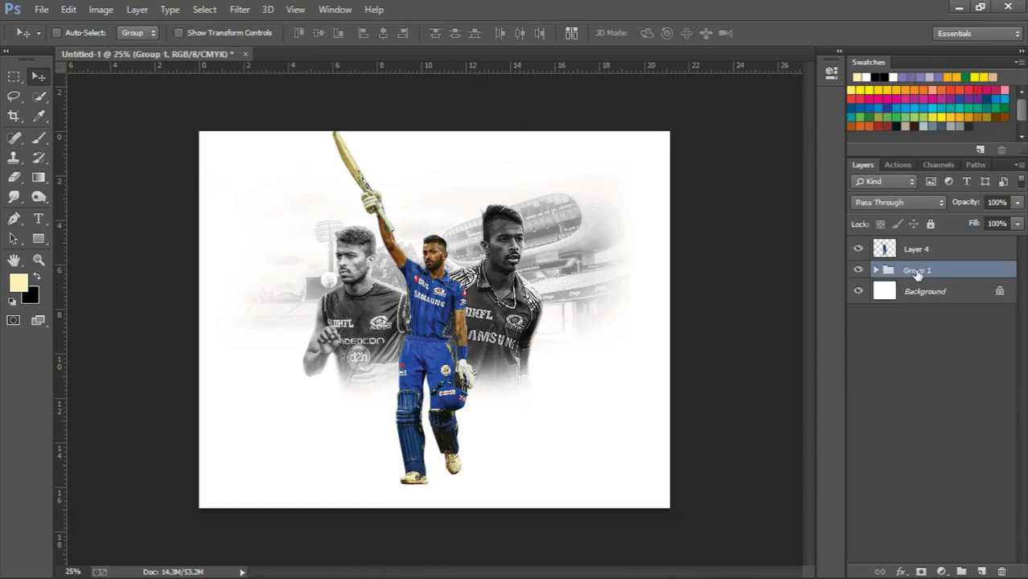
double_click(917, 270)
text(backg)
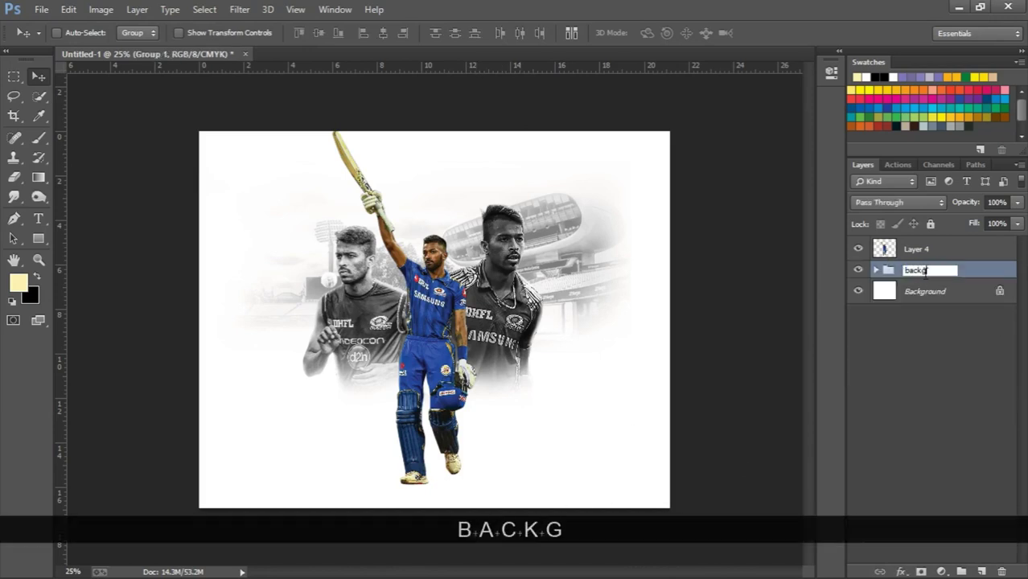
text(round)
key(Return)
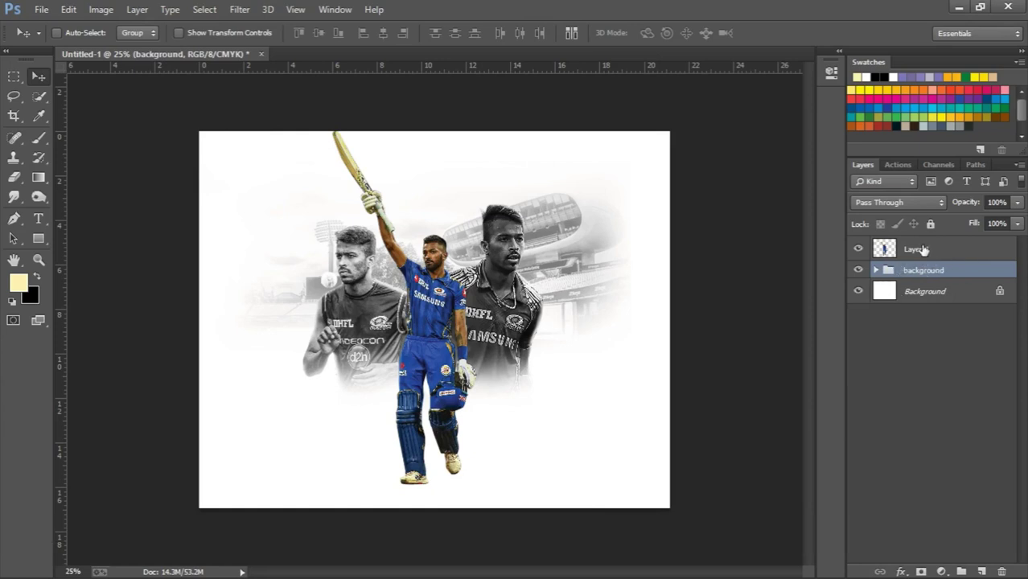
click(885, 250)
On a new layer below Layer 4, paint a soft black size-500 dot near the feet.
click(980, 571)
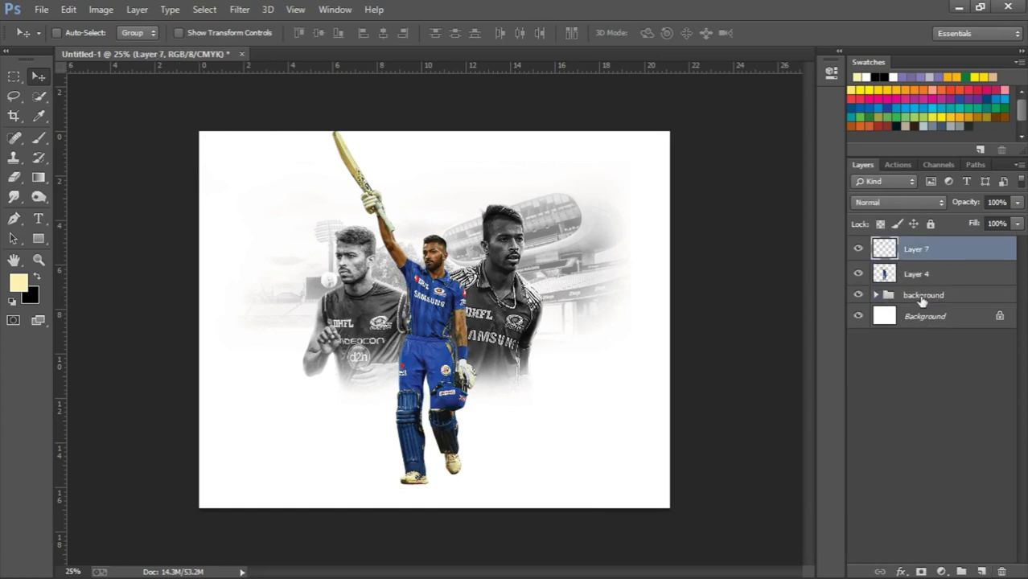
drag(944, 257, 948, 286)
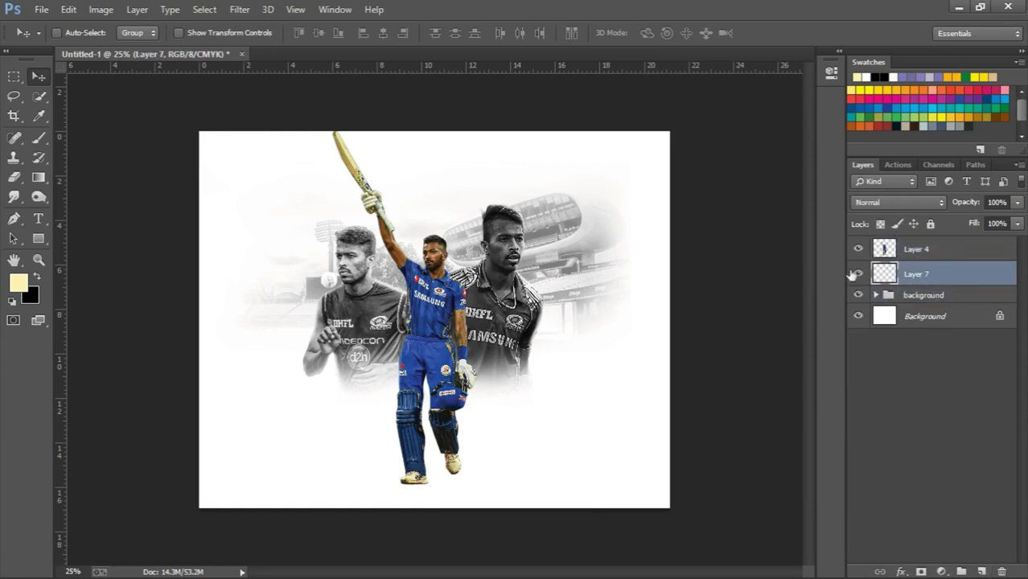
click(45, 144)
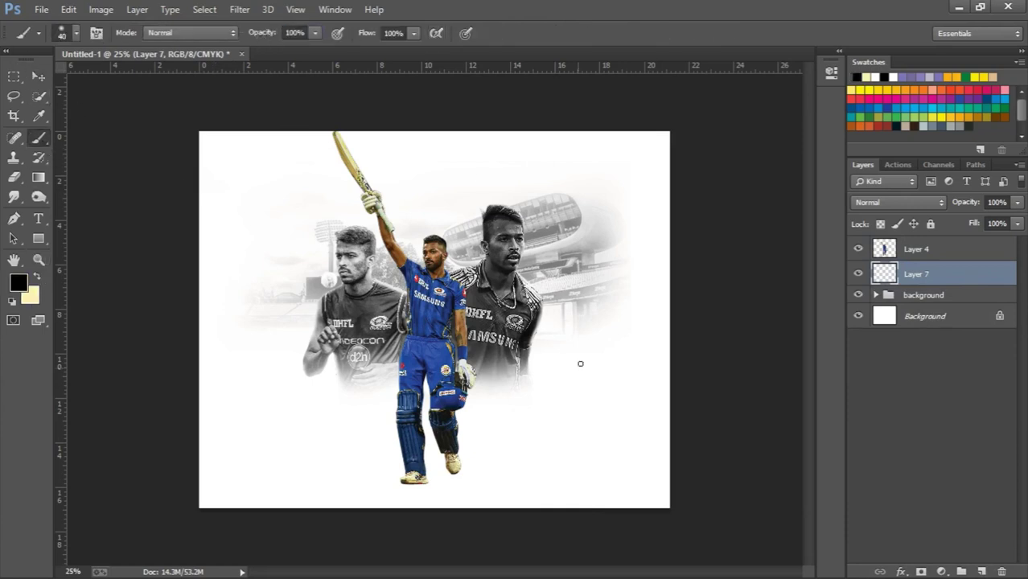
key(bracketright)
key(bracketright)
key(bracketright)
key(bracketright)
key(bracketright)
key(bracketright)
key(bracketright)
key(bracketright)
click(559, 401)
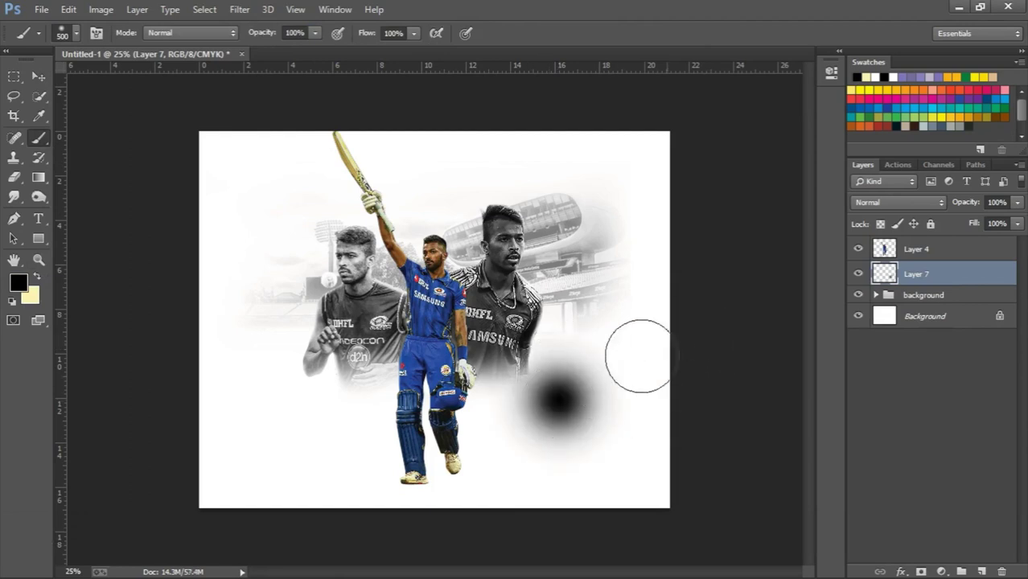
Squash the black dot into a flat shadow and place it under the batsman's feet.
key(ctrl+t)
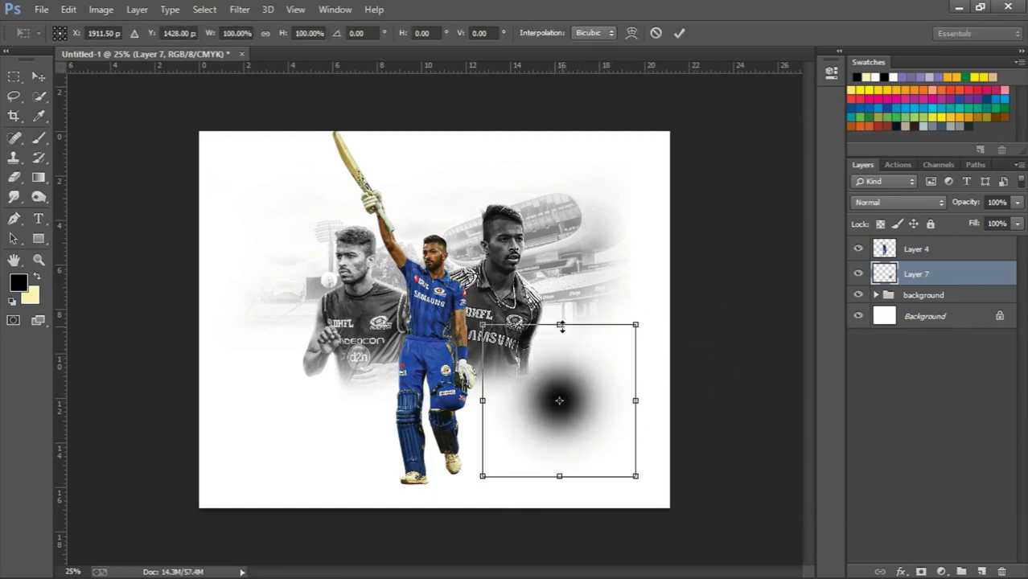
drag(561, 323, 559, 465)
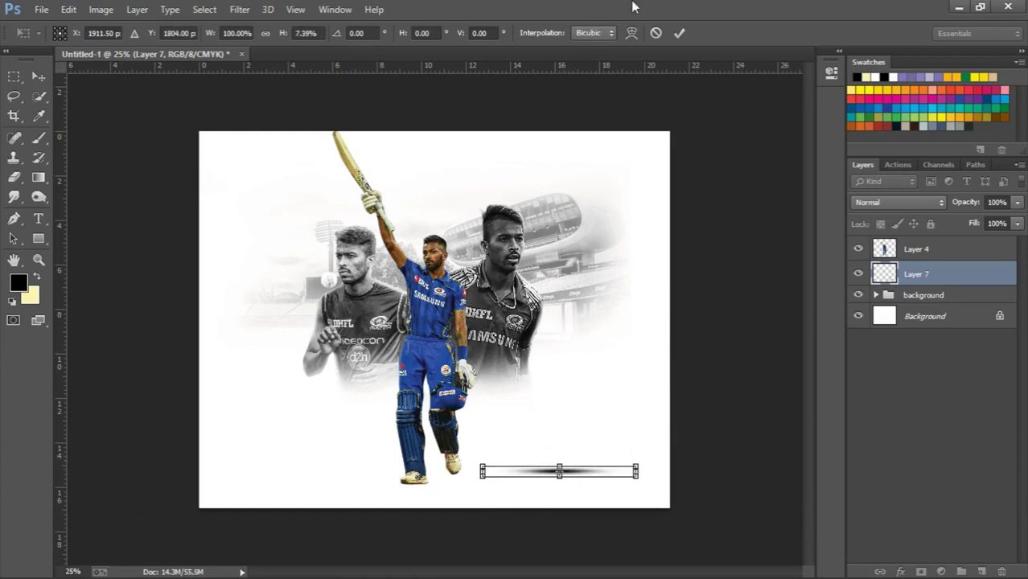
click(685, 33)
key(v)
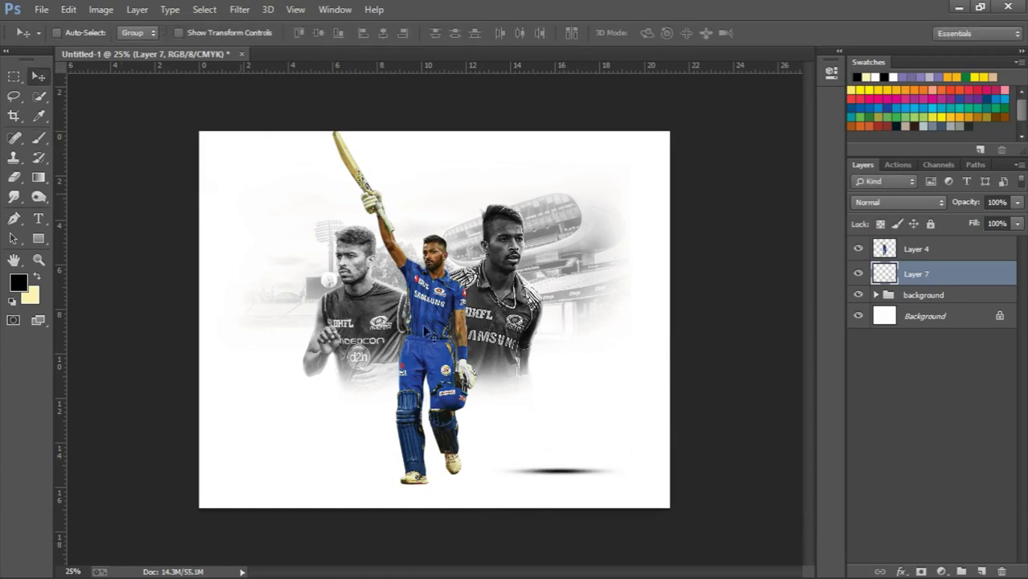
drag(576, 458, 429, 472)
key(ctrl+t)
key(ctrl+equal)
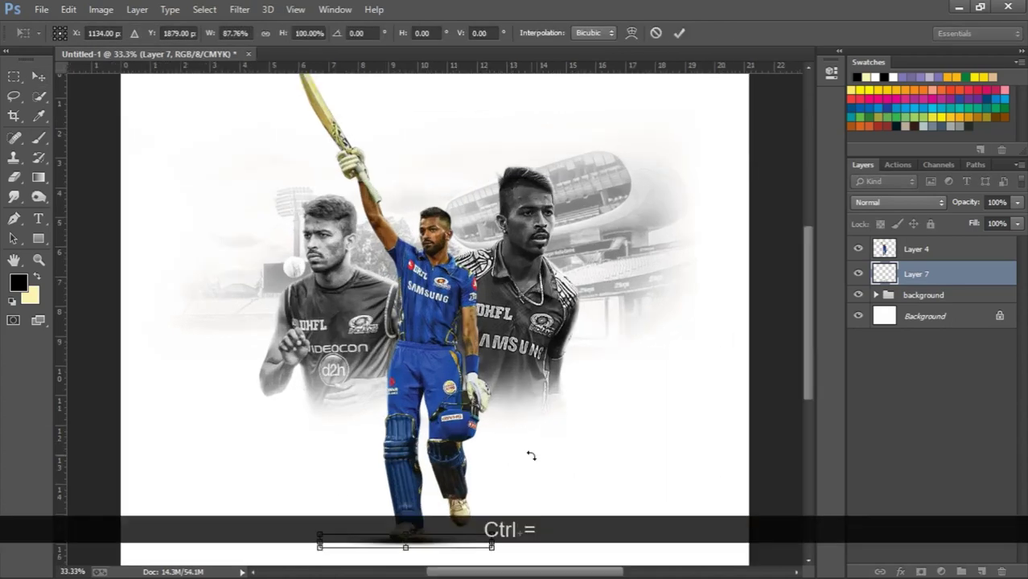
key(Return)
key(ctrl+minus)
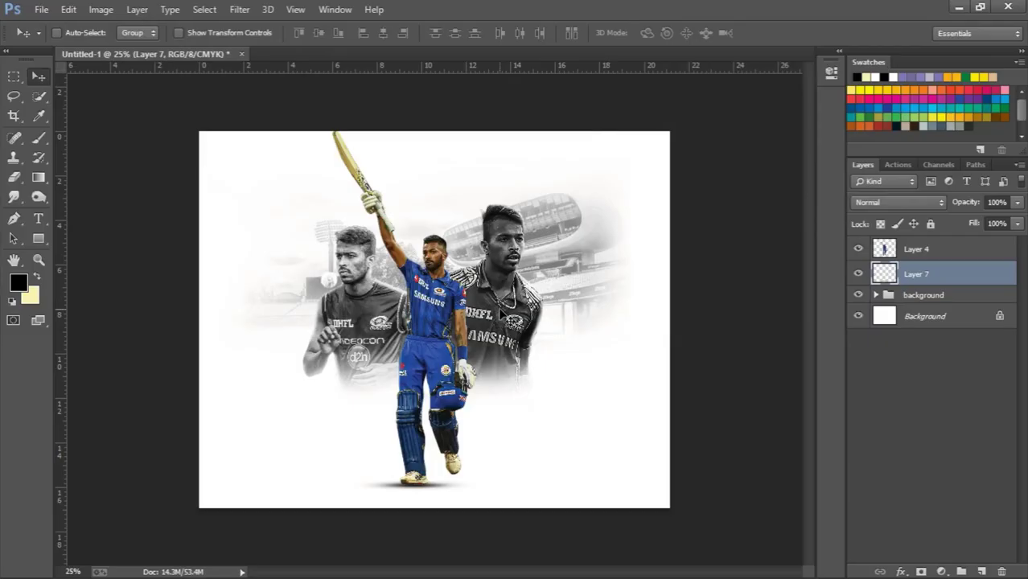
Add a new Layer 8 clipped to Layer 4 with Color Dodge blending.
click(938, 252)
click(981, 570)
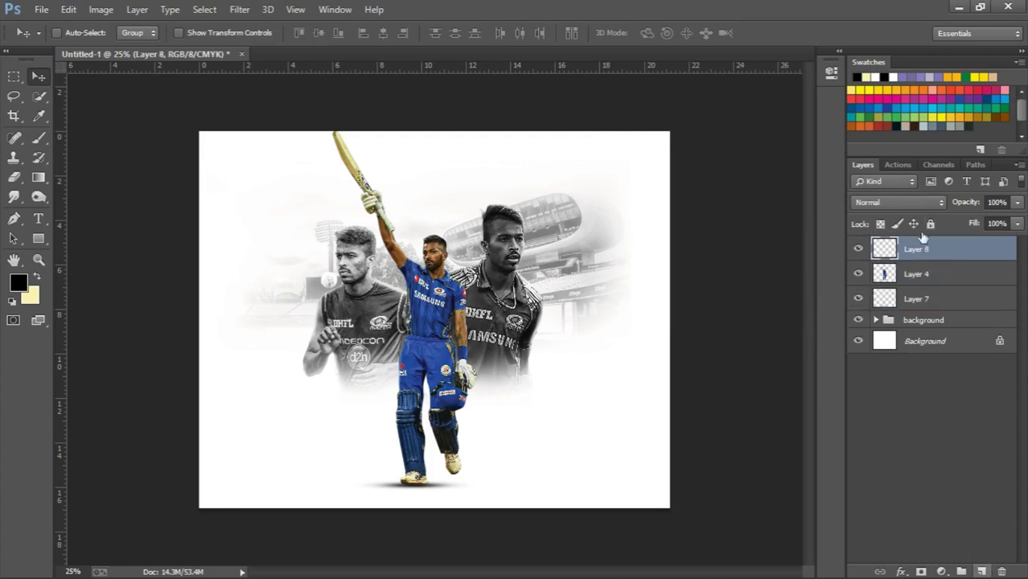
right_click(937, 244)
click(718, 300)
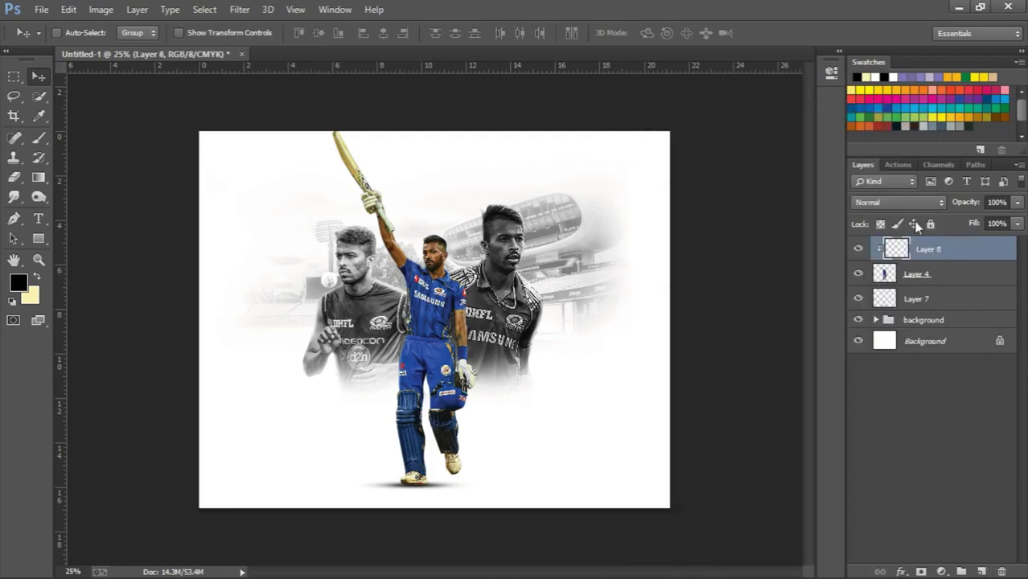
click(897, 202)
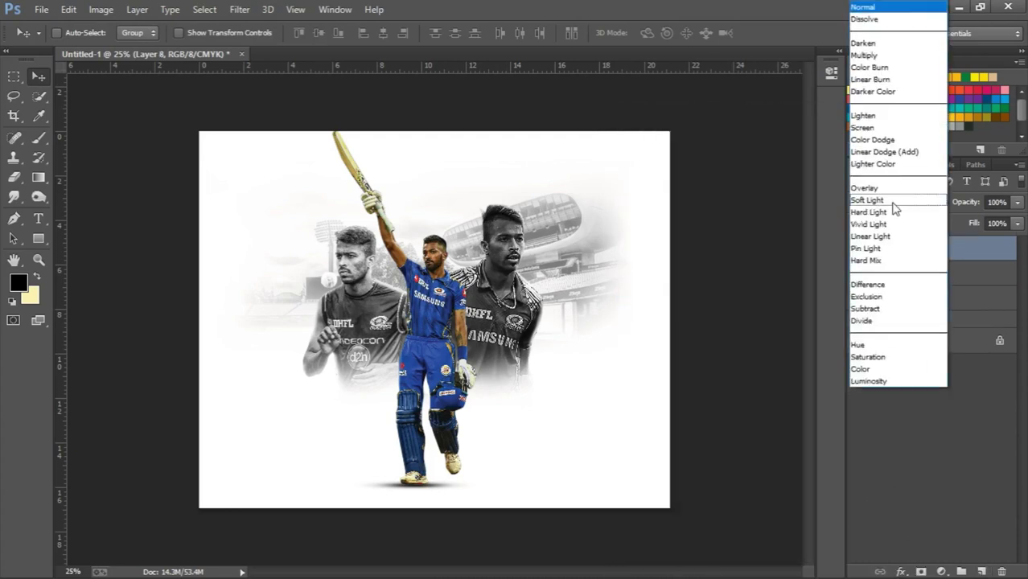
click(890, 143)
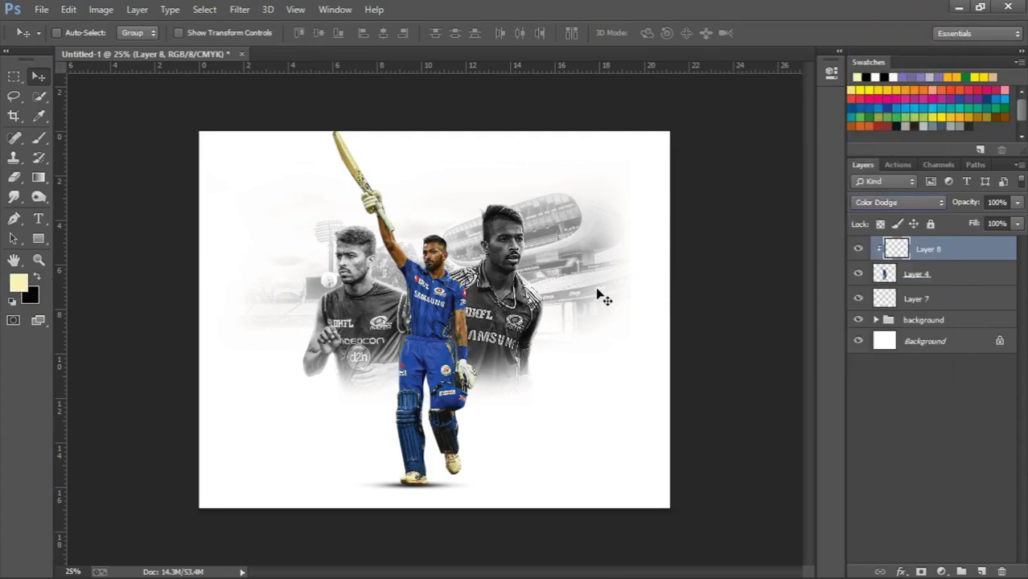
click(884, 275)
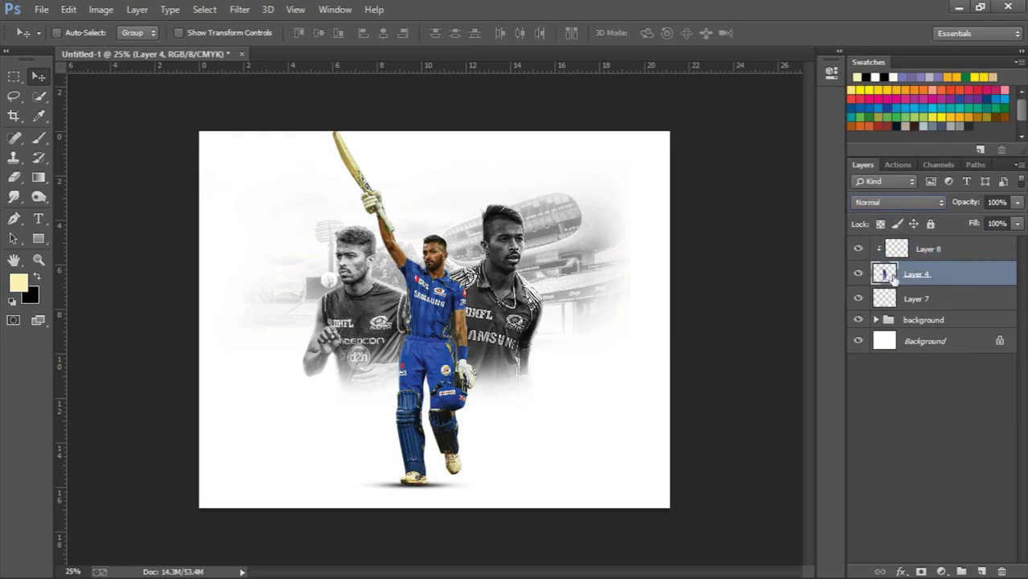
Give Layer 4 a white Overlay inner shadow: 75% opacity, 137°, 12 px distance, 32 px size.
double_click(953, 281)
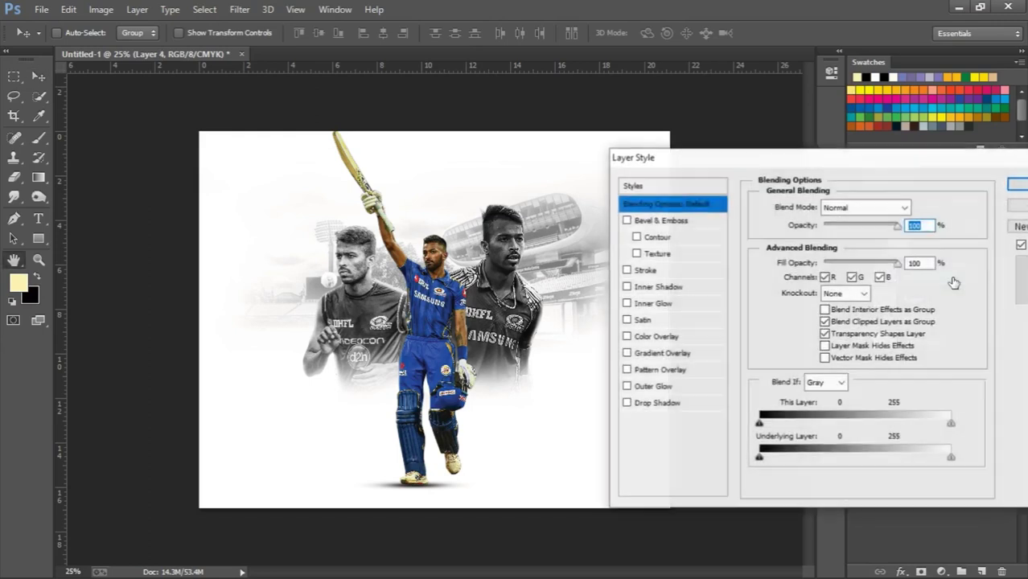
click(693, 287)
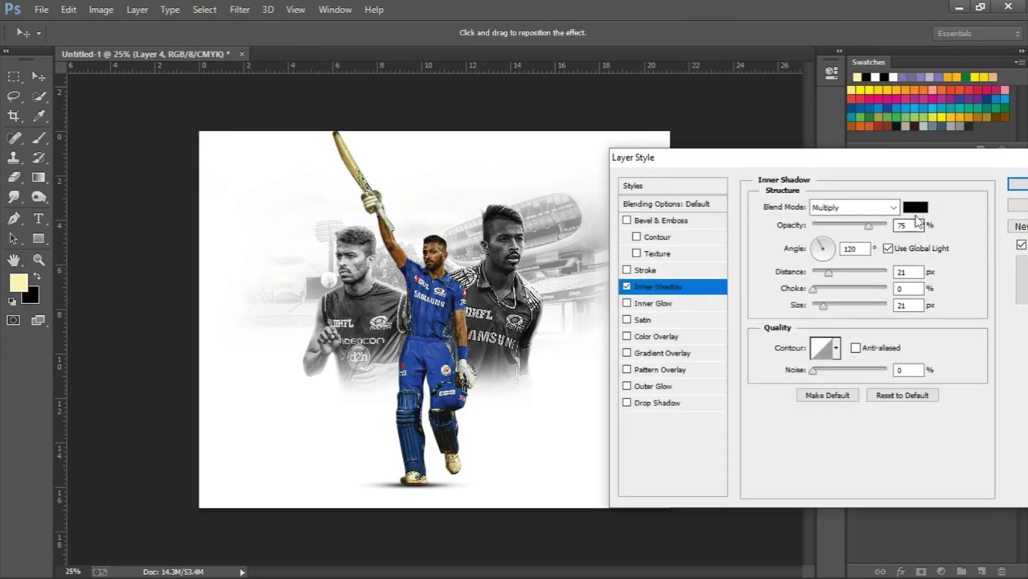
click(914, 206)
drag(670, 363, 615, 336)
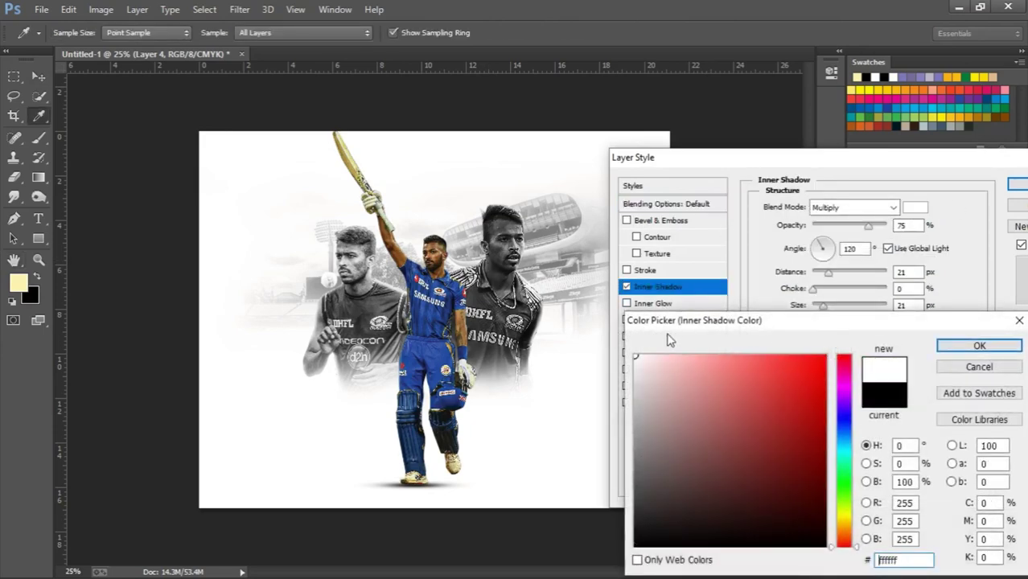
click(978, 346)
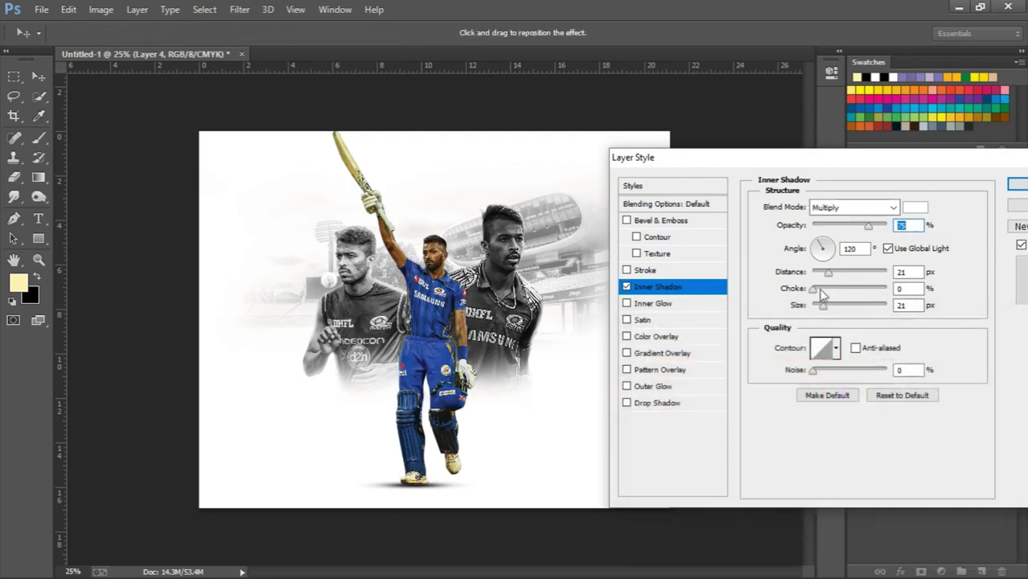
click(852, 207)
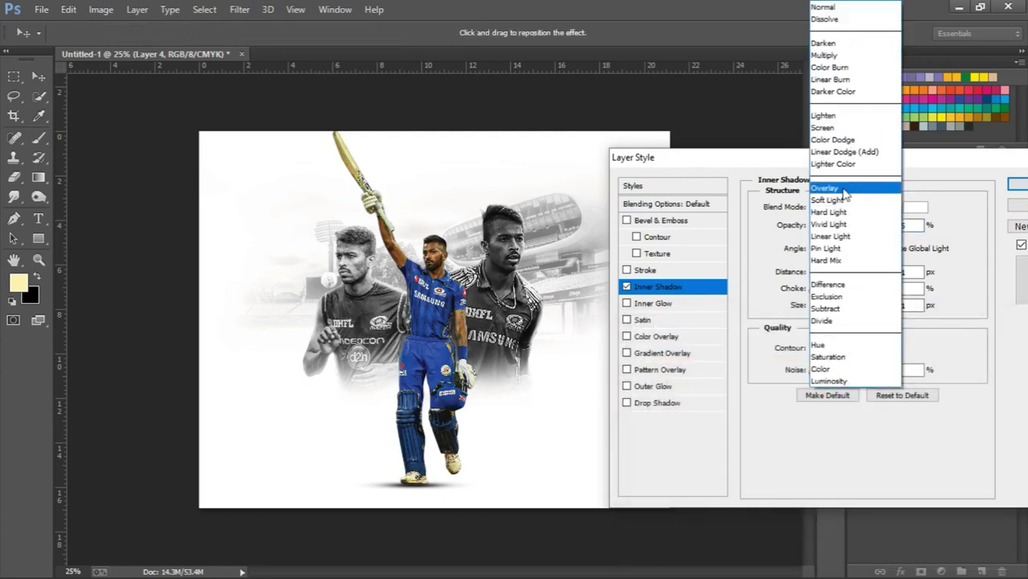
click(844, 189)
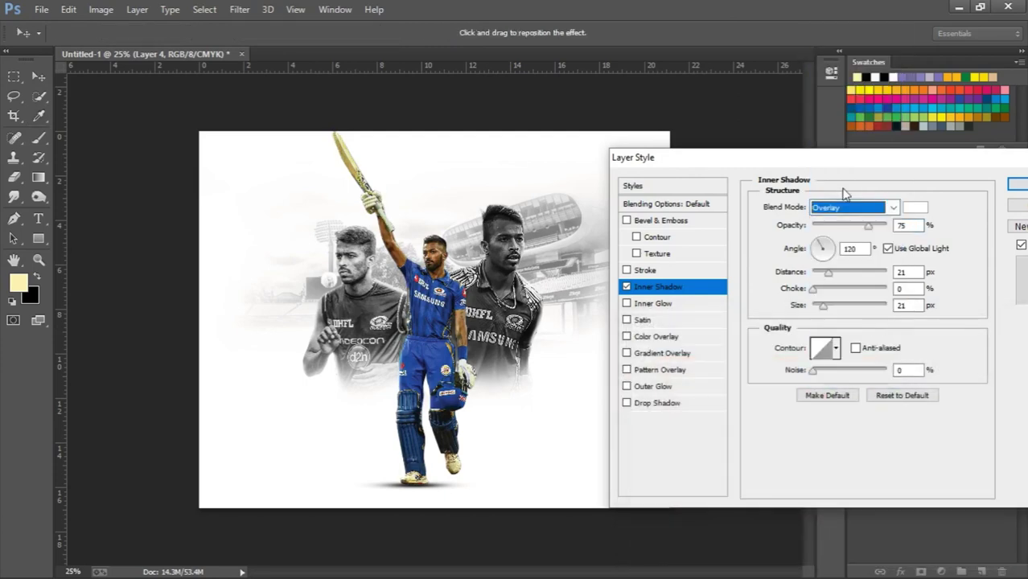
click(822, 246)
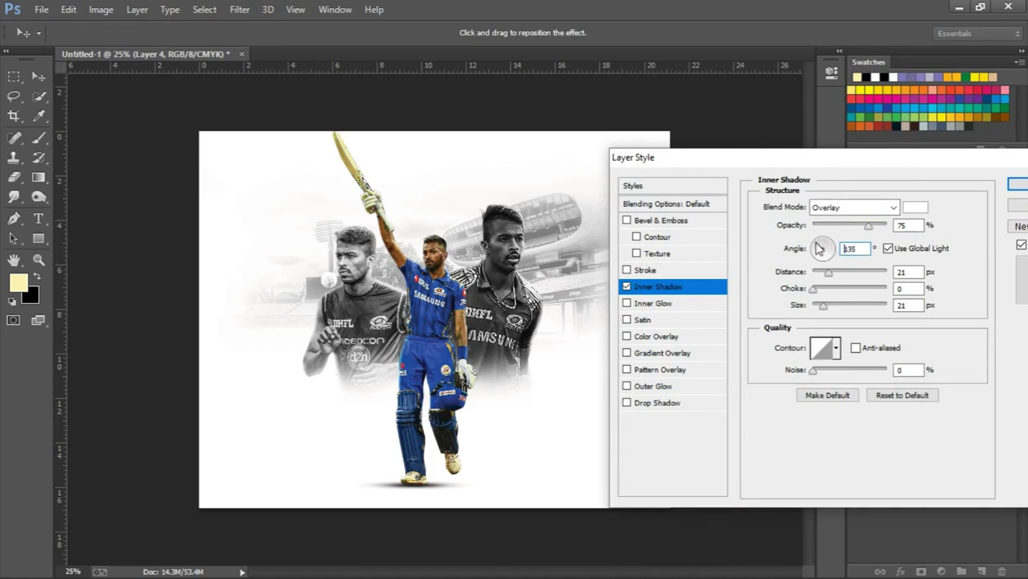
drag(818, 248, 817, 248)
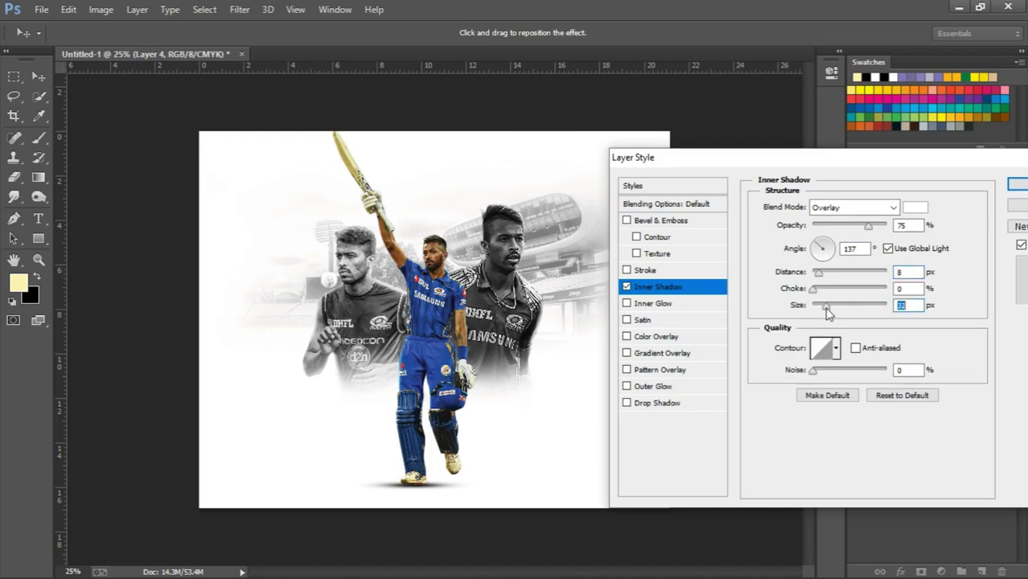
drag(823, 277, 826, 276)
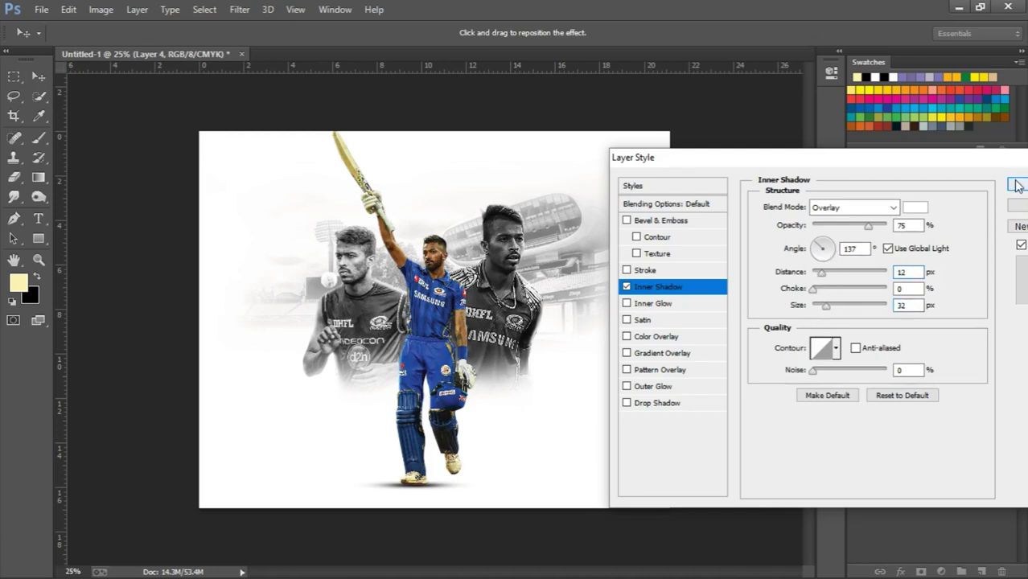
click(1016, 186)
click(927, 250)
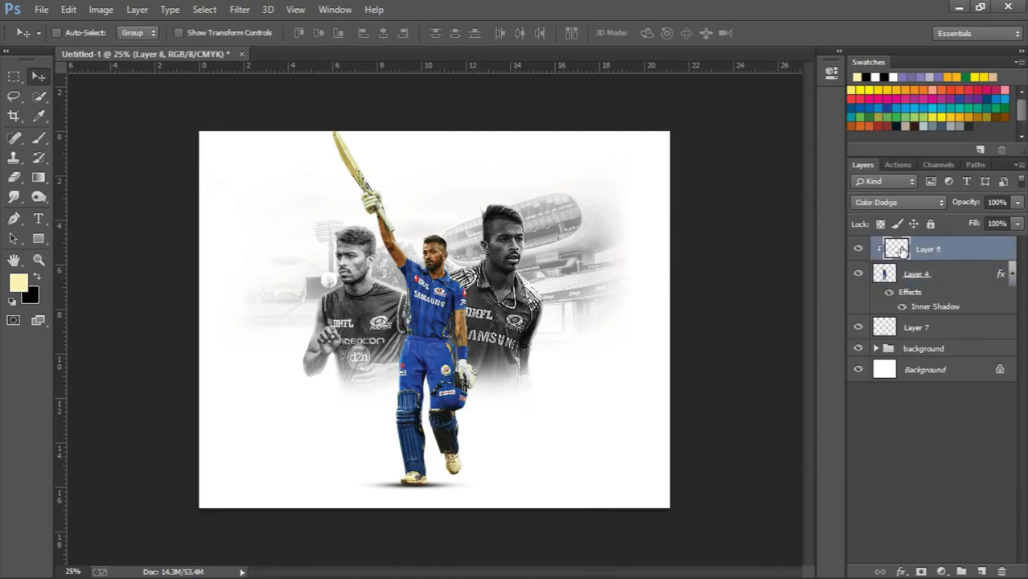
Set up the Brush at 82% opacity and size it down for the bat on Layer 8.
key(ctrl+equal)
key(ctrl+equal)
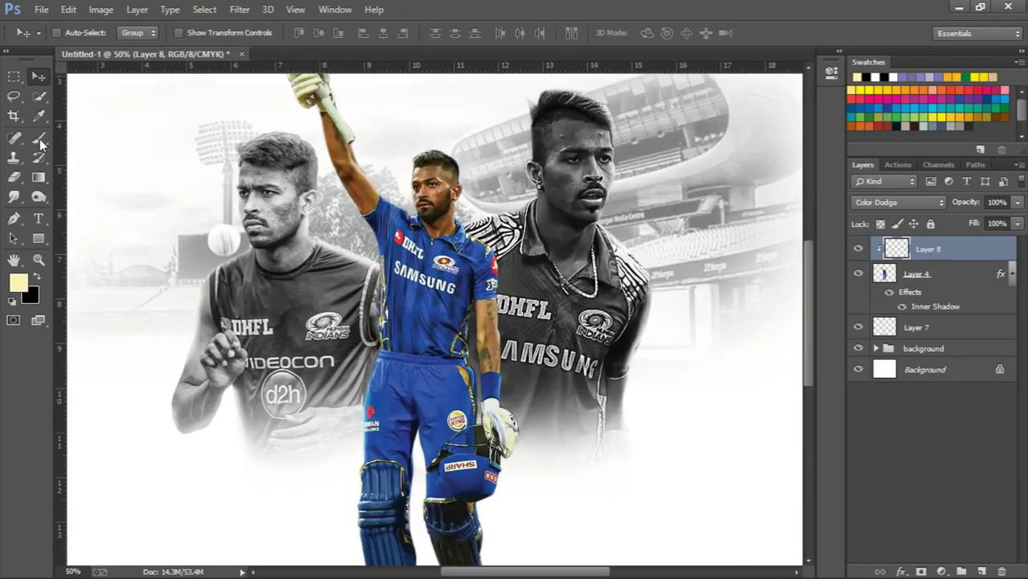
click(39, 138)
scroll(386, 133, up, 5)
click(259, 35)
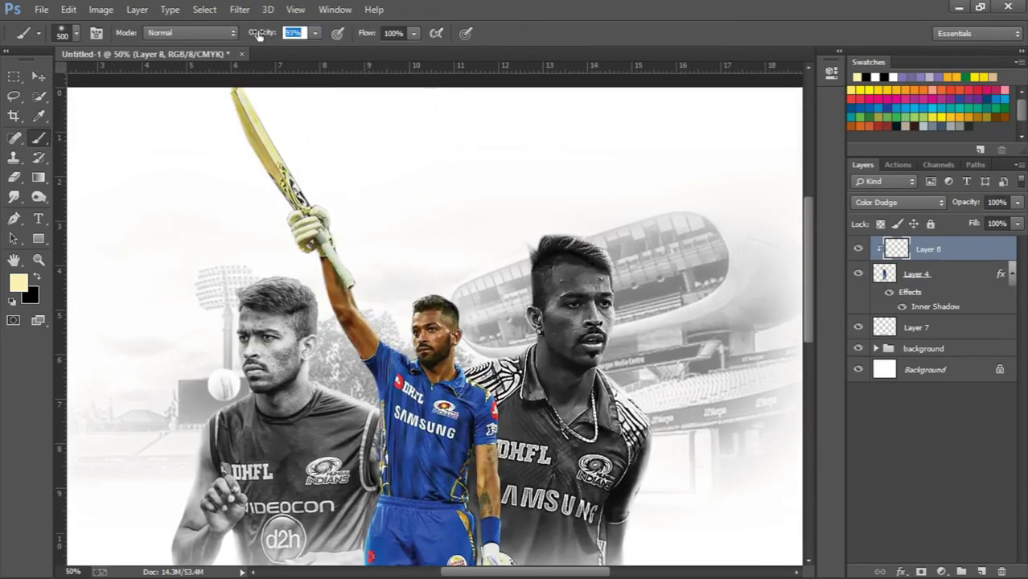
text(82)
key(Return)
ctrl+scroll(406, 298, left, 5)
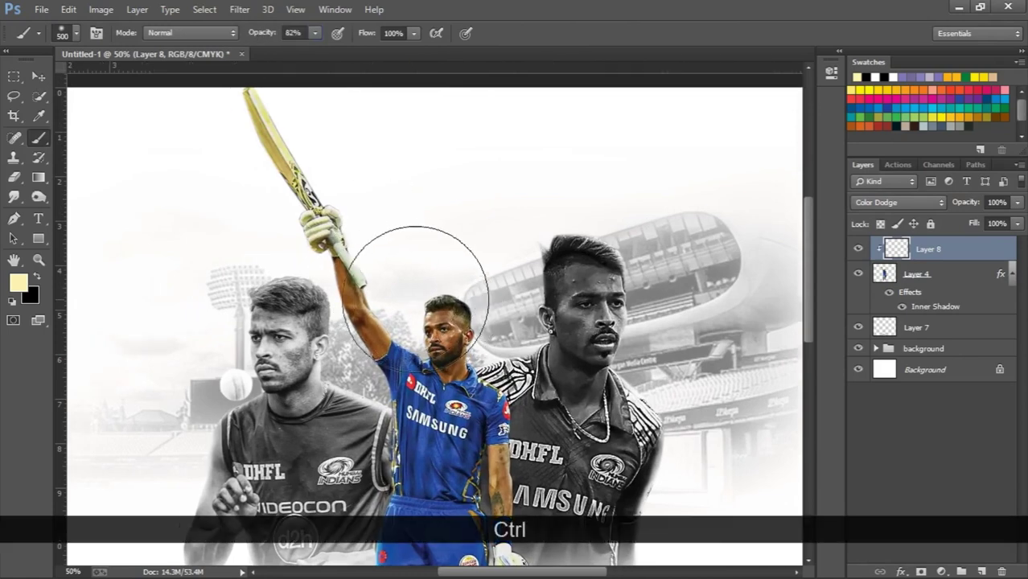
key(ctrl+equal)
key(bracketleft)
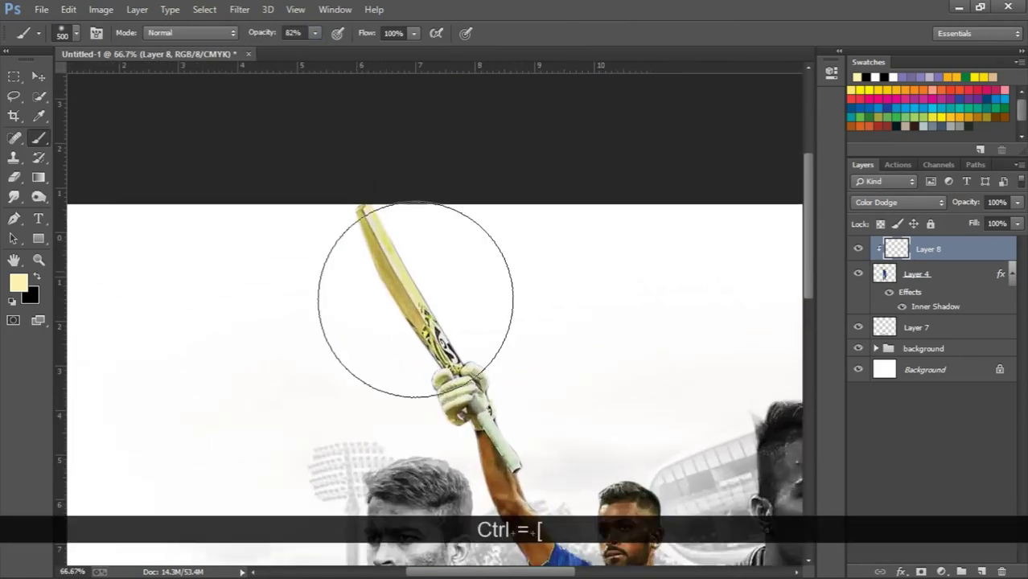
key(bracketleft)
key(bracketleft)
key(bracketleft)
key(bracketleft)
key(bracketleft)
key(bracketright)
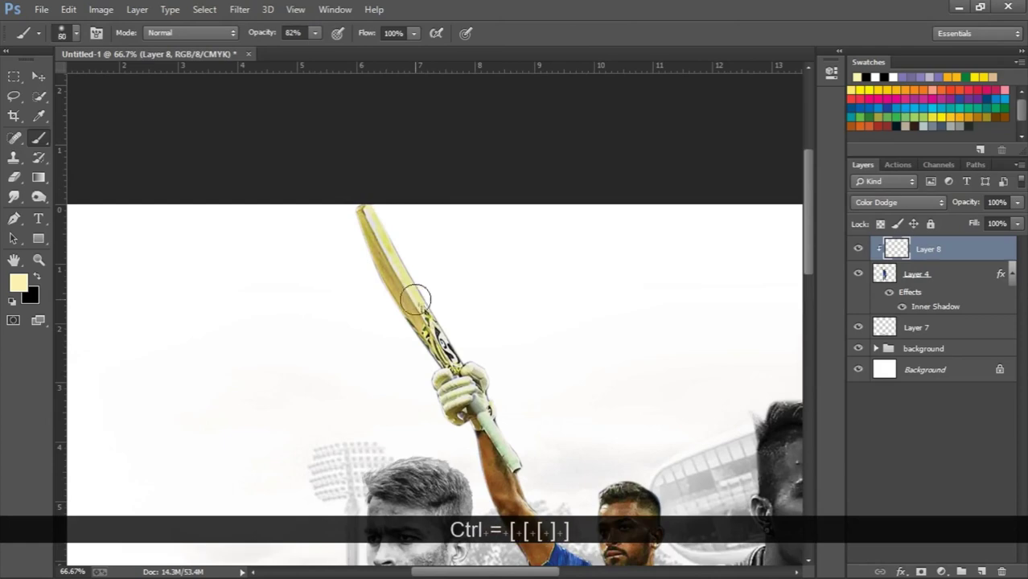
key(bracketright)
key(bracketleft)
key(bracketleft)
key(bracketleft)
key(bracketleft)
key(bracketleft)
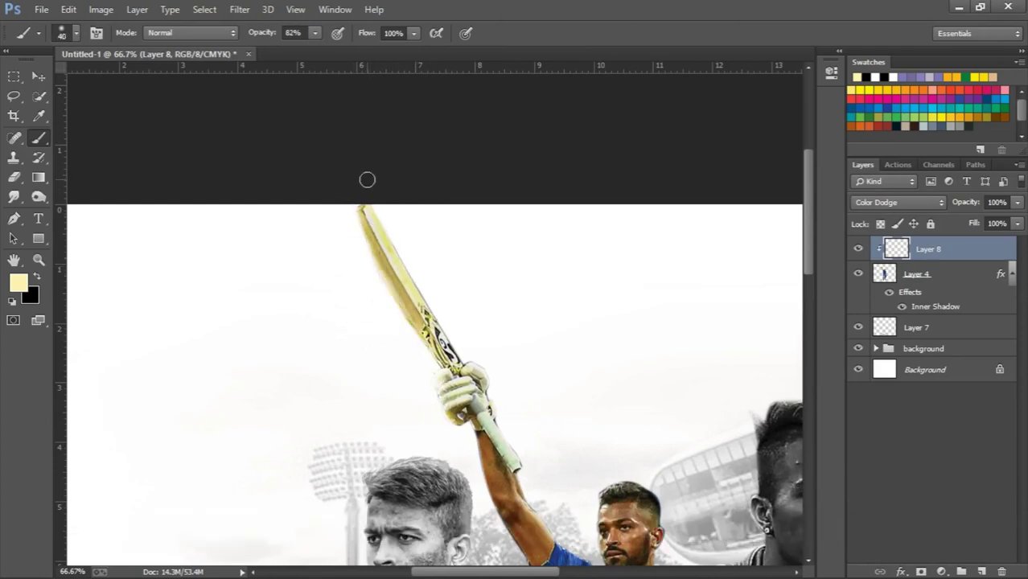
Paint cream dodge strokes along the bat and both forearm edges, then zoom out.
scroll(367, 176, down, 3)
scroll(539, 473, down, 5)
scroll(539, 473, down, 5)
scroll(538, 472, down, 5)
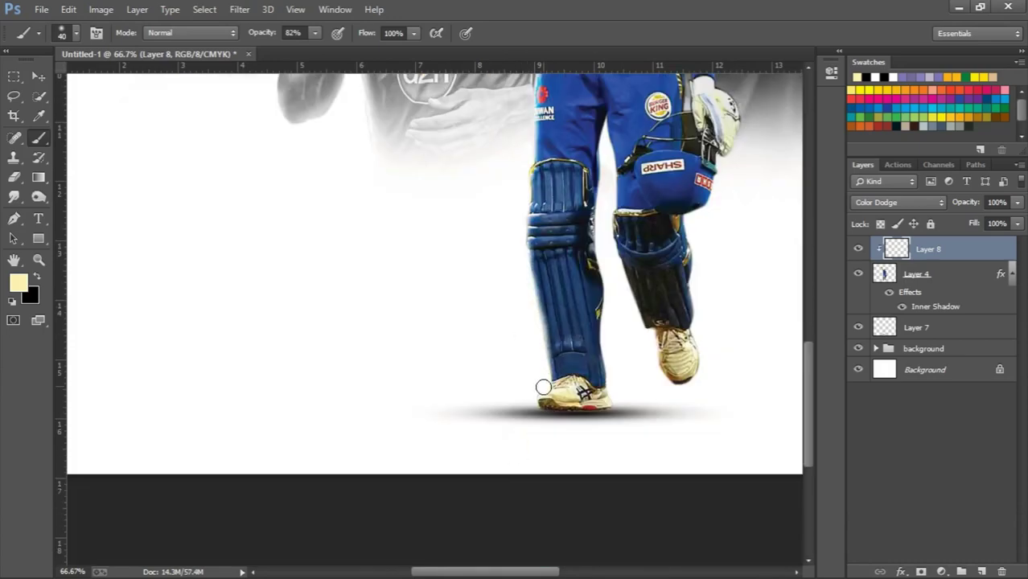
key(ctrl+alt+z)
scroll(600, 306, up, 2)
scroll(567, 207, up, 3)
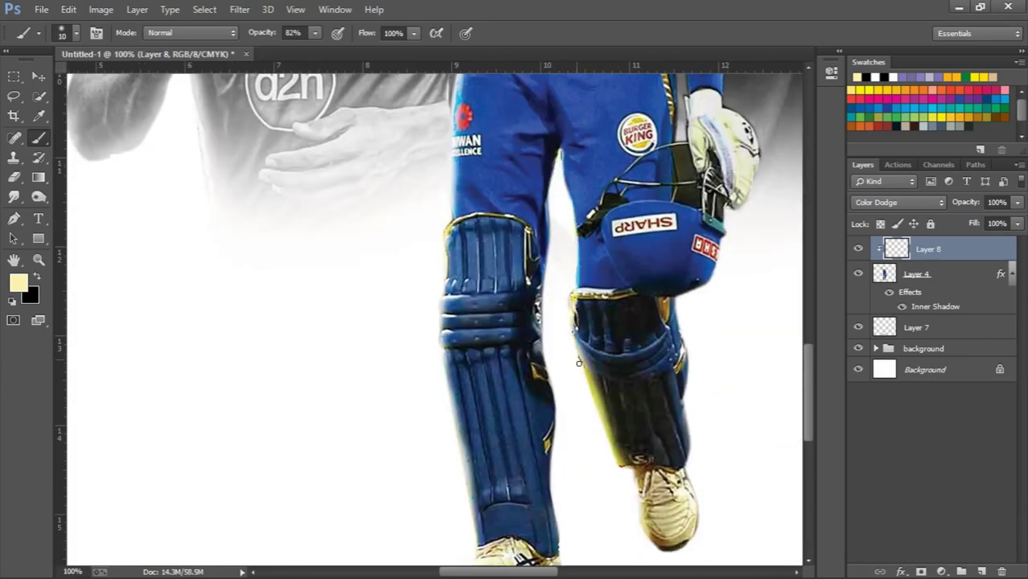
scroll(617, 301, up, 8)
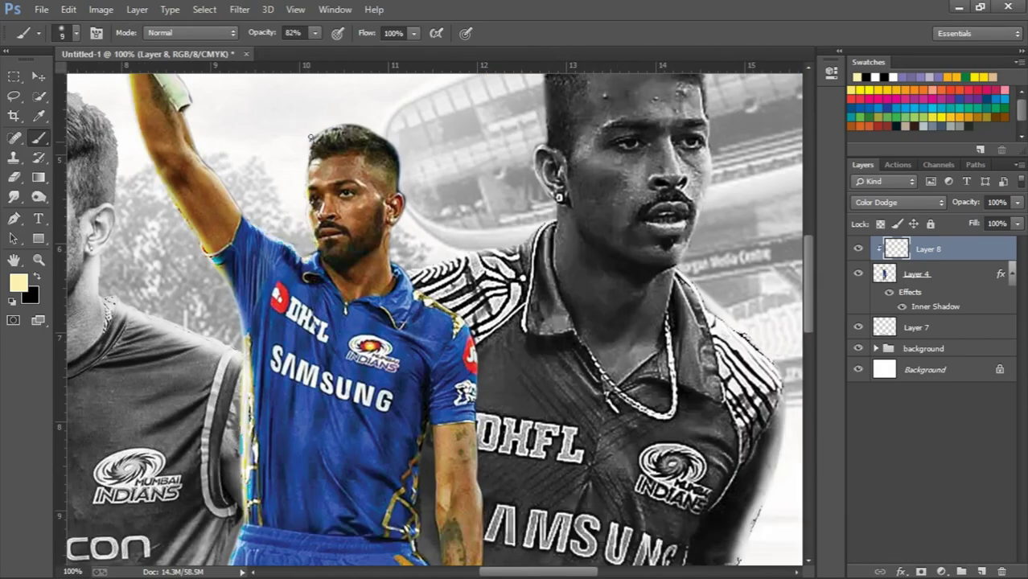
key(bracketright)
key(bracketright)
key(bracketright)
scroll(413, 172, down, 3)
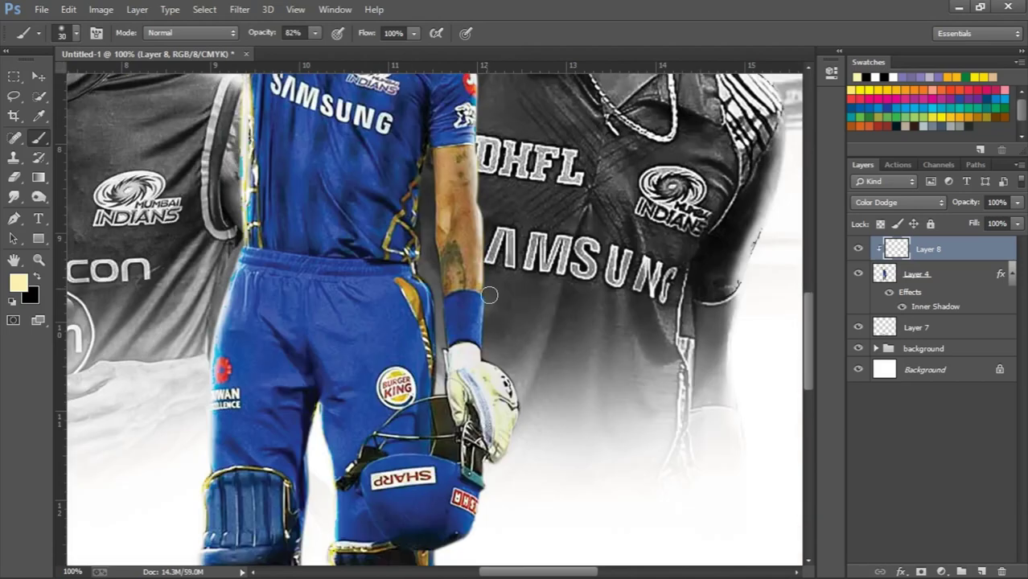
mouse_move(489, 295)
mouse_down()
mouse_move(490, 359)
mouse_move(526, 436)
mouse_up()
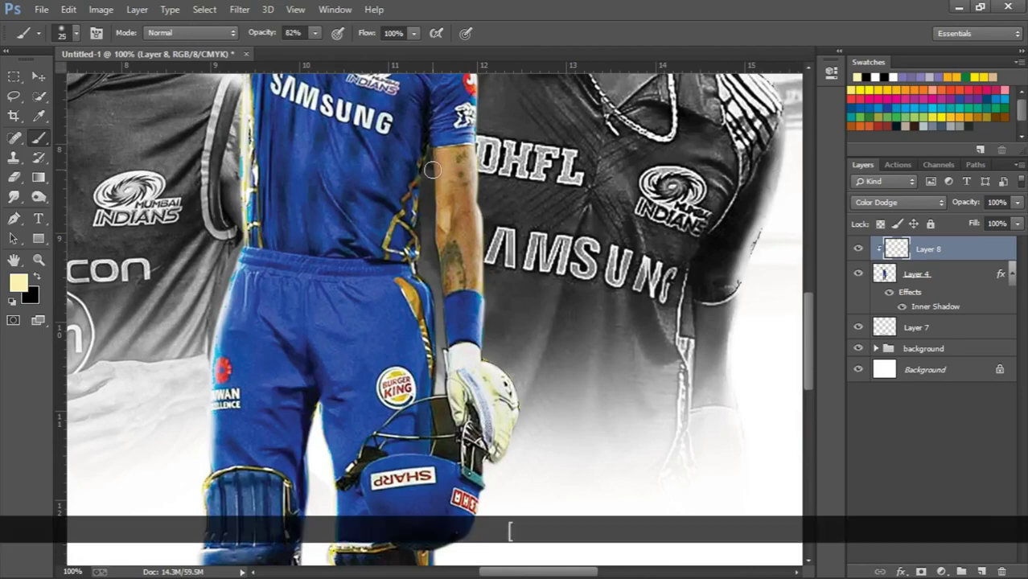
key(bracketleft)
drag(432, 168, 441, 368)
key(ctrl+minus)
key(ctrl+minus)
key(ctrl+minus)
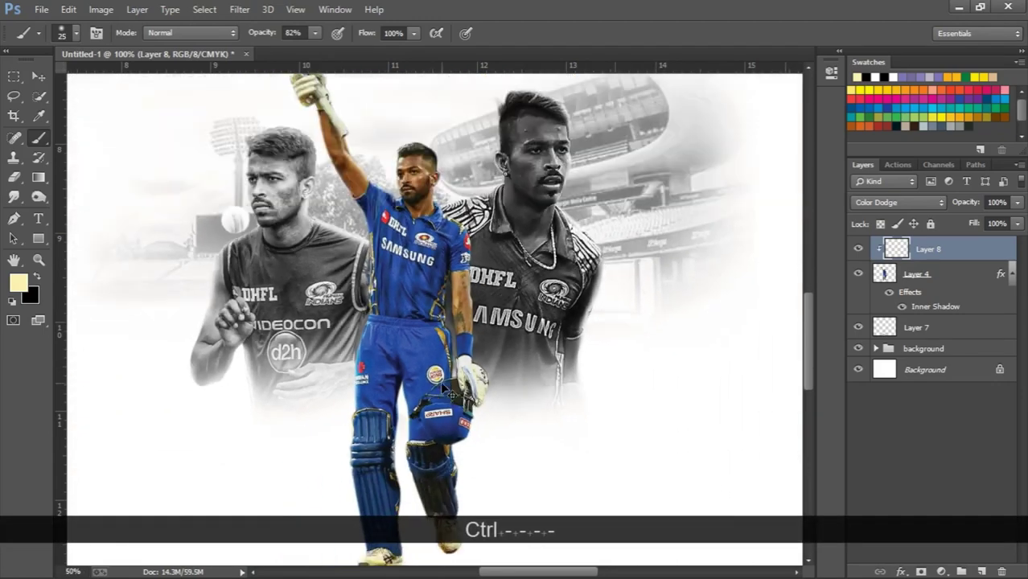
key(ctrl+minus)
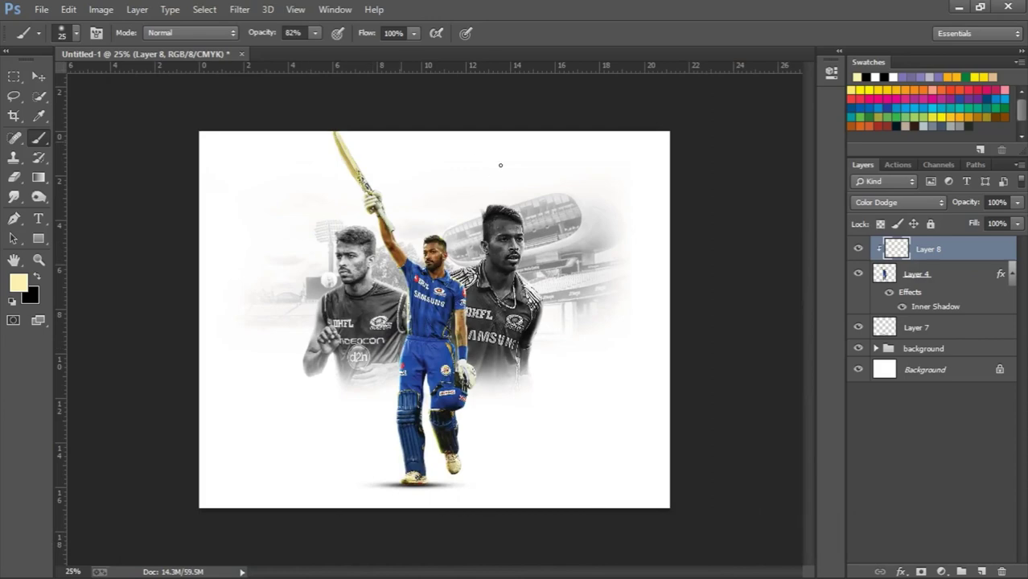
Duplicate the ground shadow layer, Layer 7.
click(38, 76)
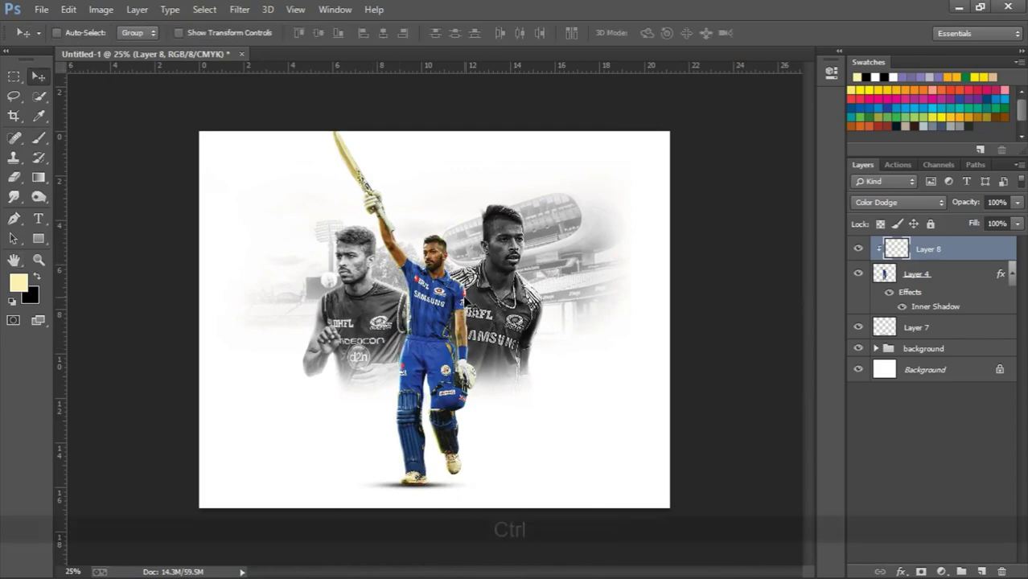
key(ctrl+equal)
click(948, 273)
key(ctrl+equal)
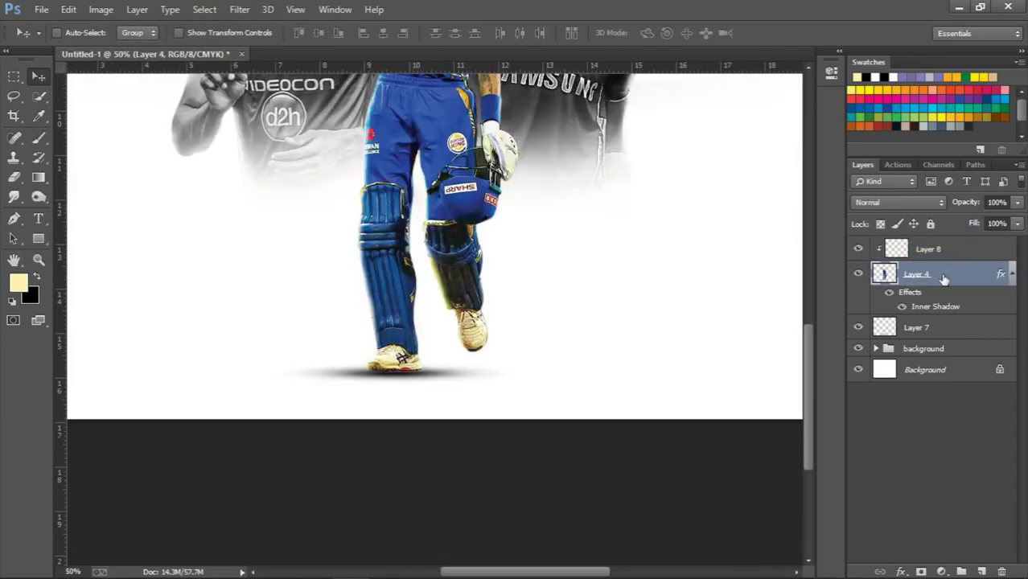
click(939, 328)
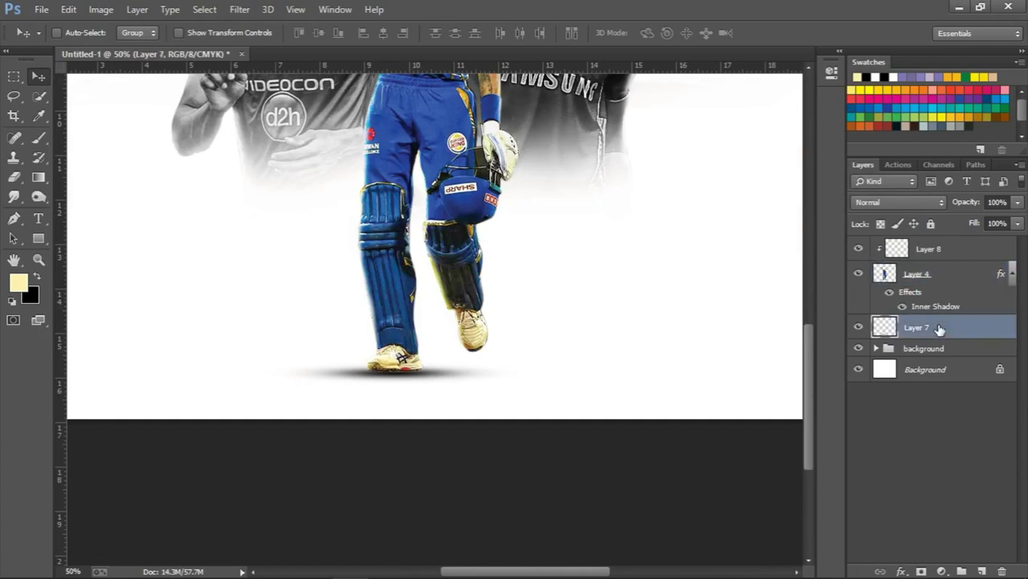
key(ctrl+j)
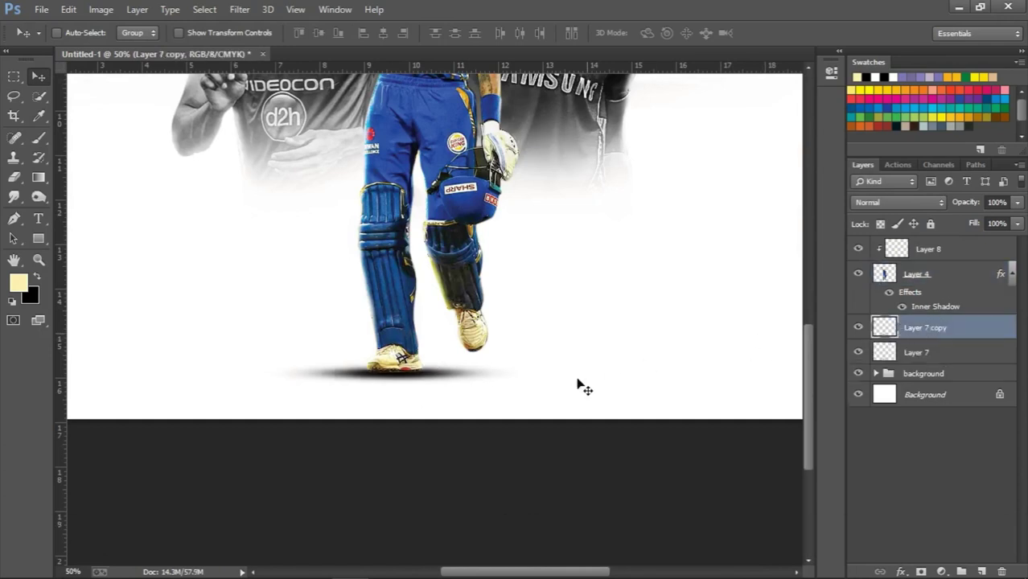
Shrink the shadow copy to about half width and height and set it under the feet.
key(ctrl+t)
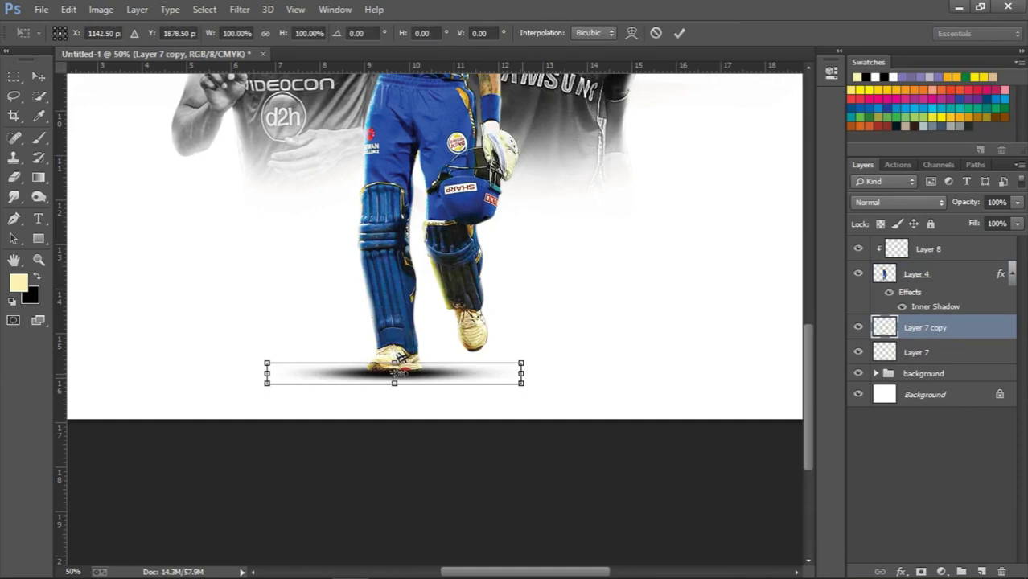
mouse_move(521, 373)
mouse_down()
mouse_move(388, 372)
mouse_move(409, 371)
mouse_up()
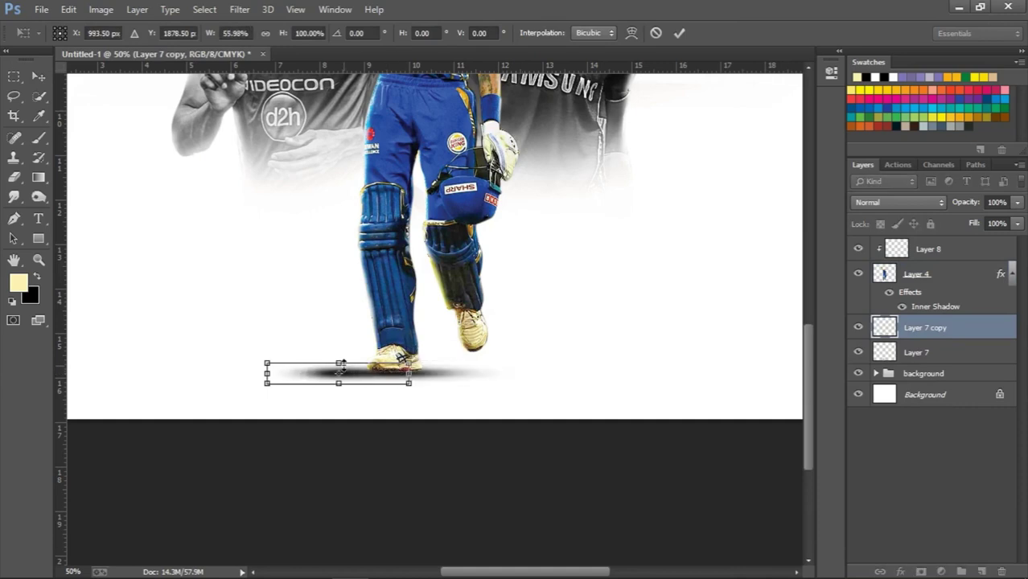
drag(339, 363, 342, 372)
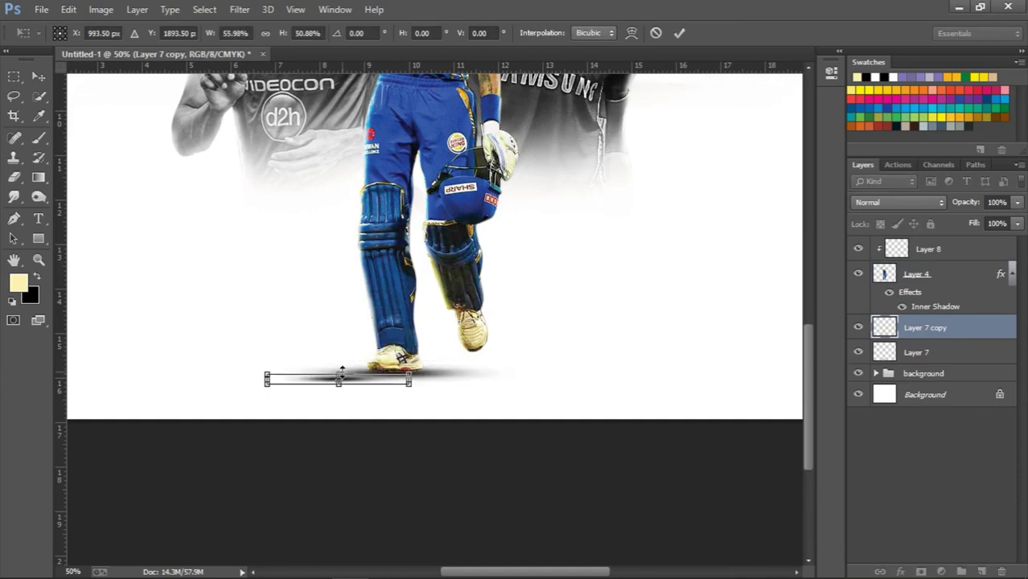
key(Return)
drag(423, 371, 528, 362)
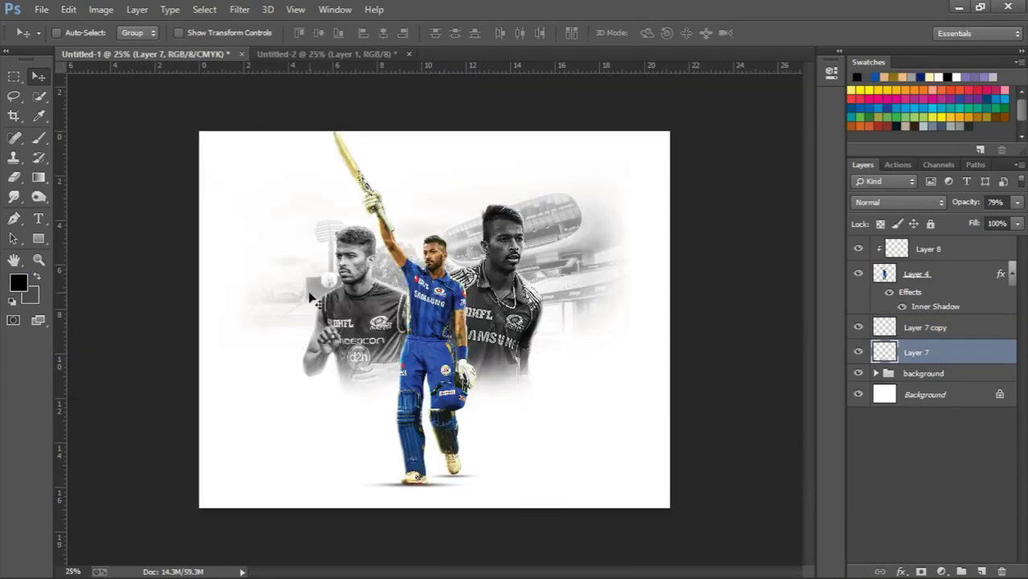
Type the word HARDICK across the player's waist as a large title layer.
click(39, 220)
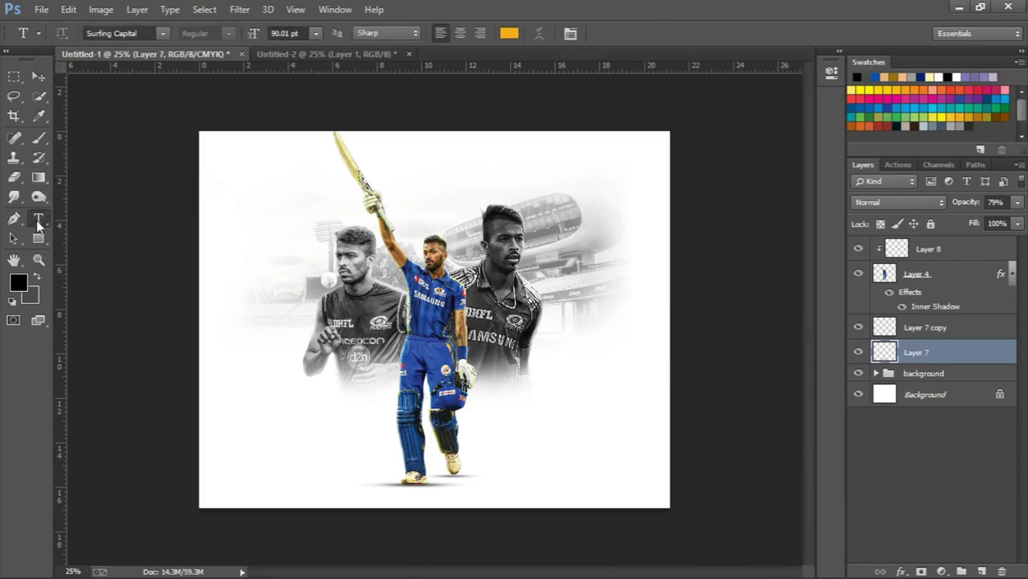
click(362, 381)
text(HAR)
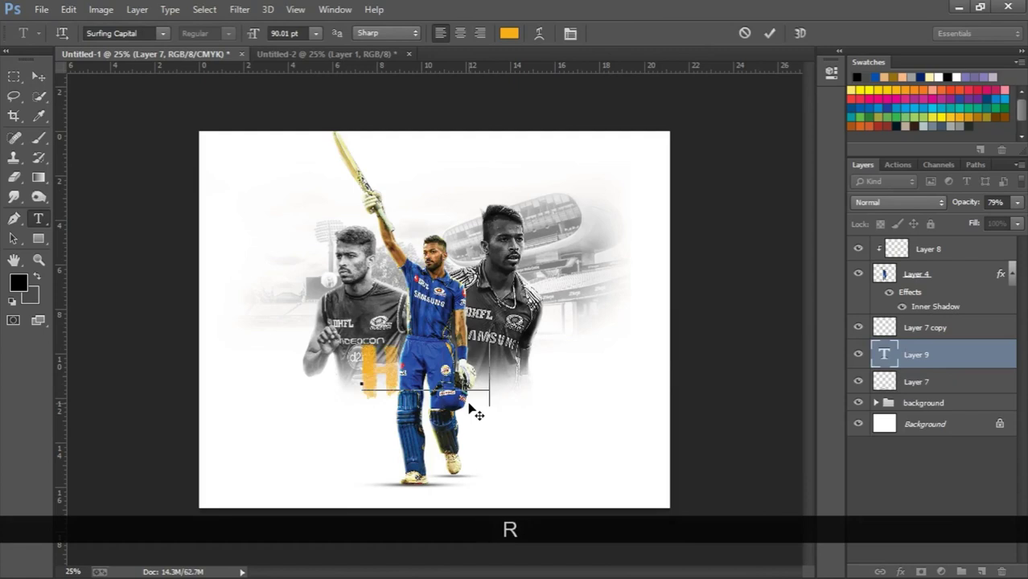
text(DICK)
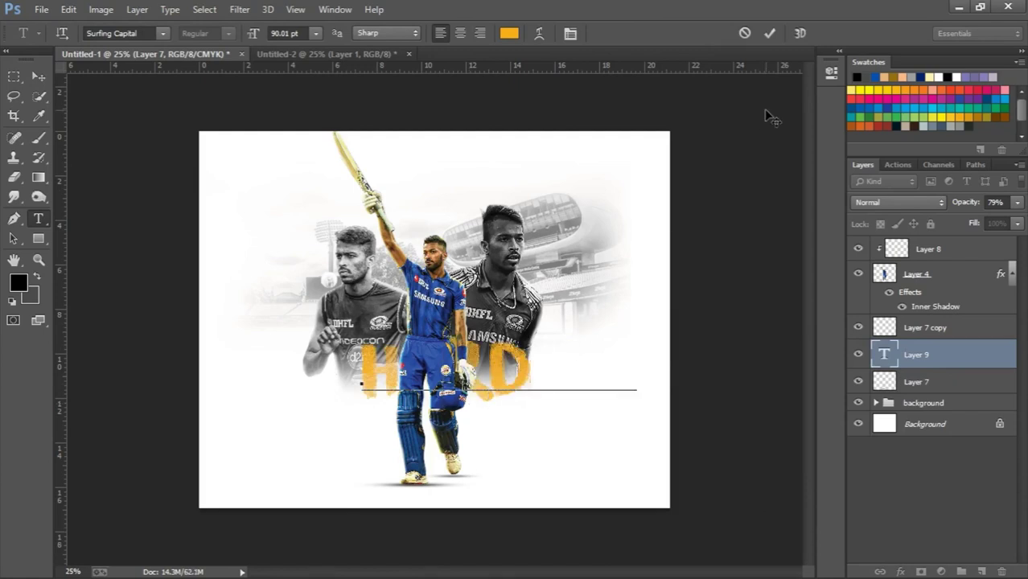
click(771, 33)
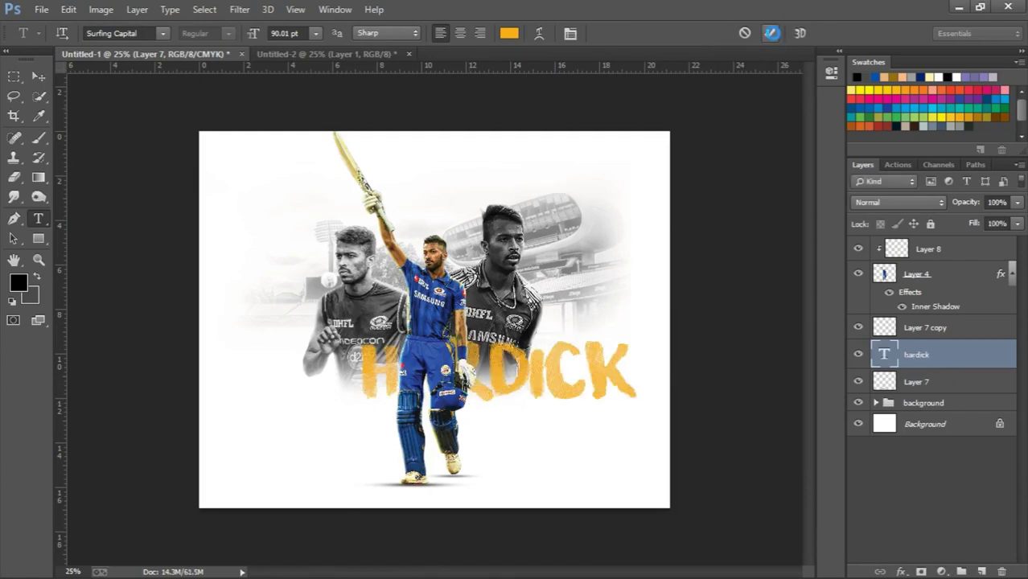
key(ctrl+equal)
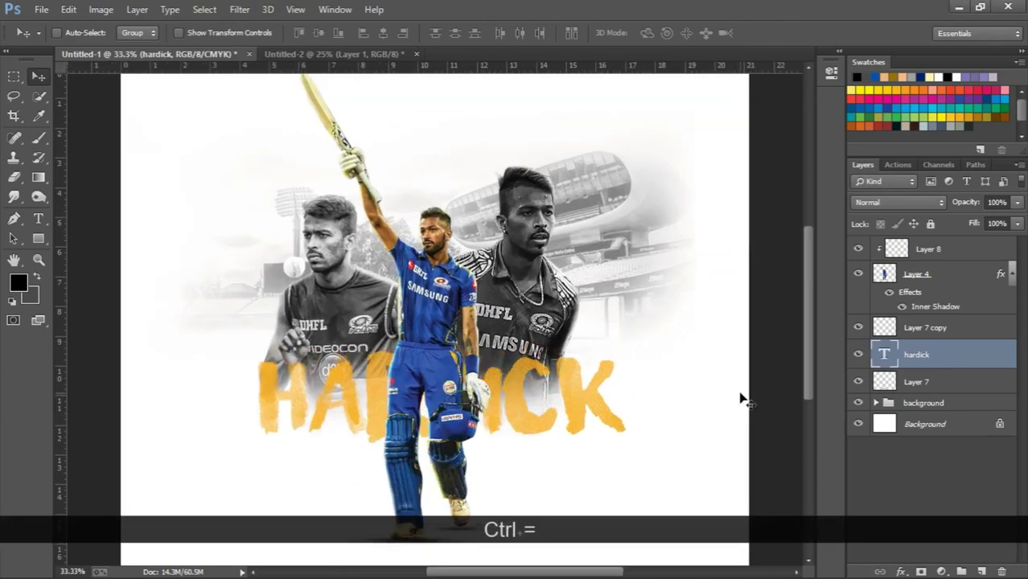
key(ctrl+minus)
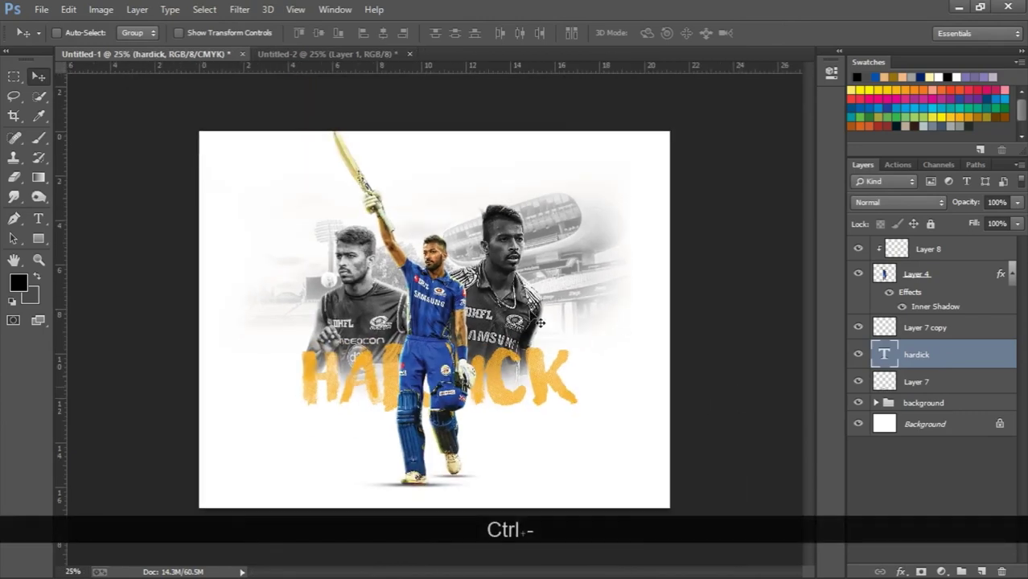
Bring the particle texture from Untitled-2 into the poster, below Layer 7 and lower down.
click(356, 54)
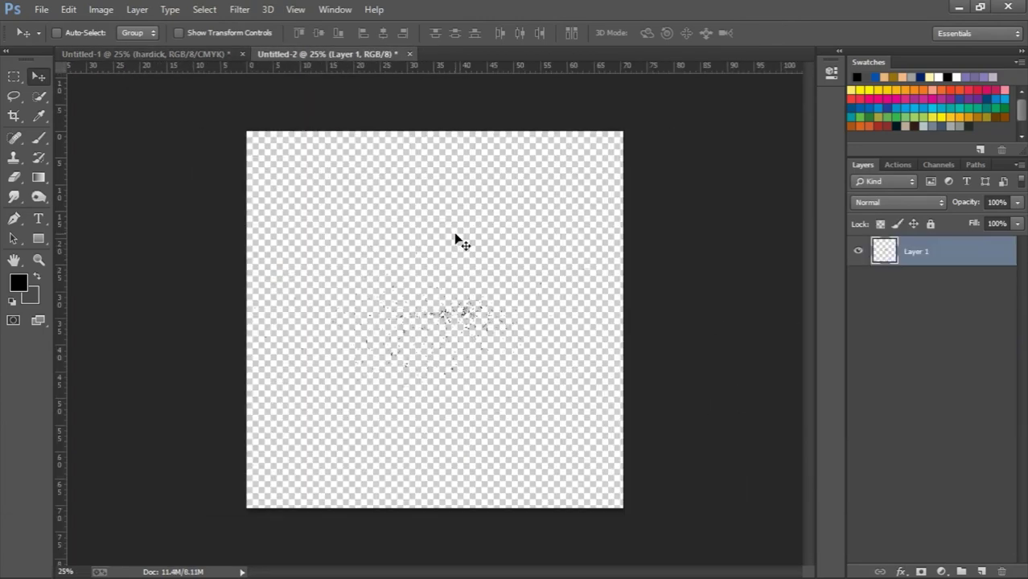
drag(422, 308, 184, 43)
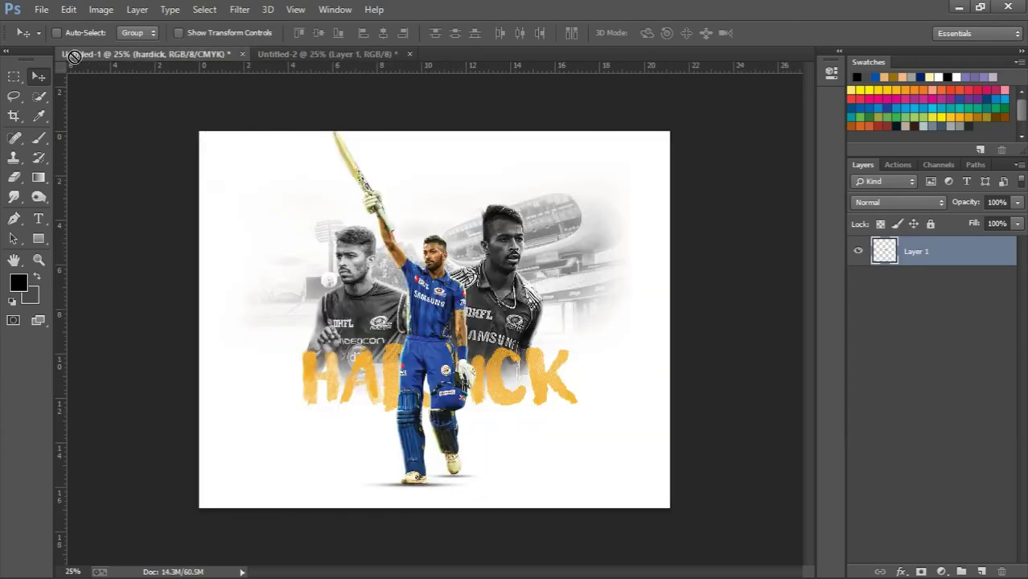
drag(124, 55, 434, 290)
drag(947, 355, 947, 414)
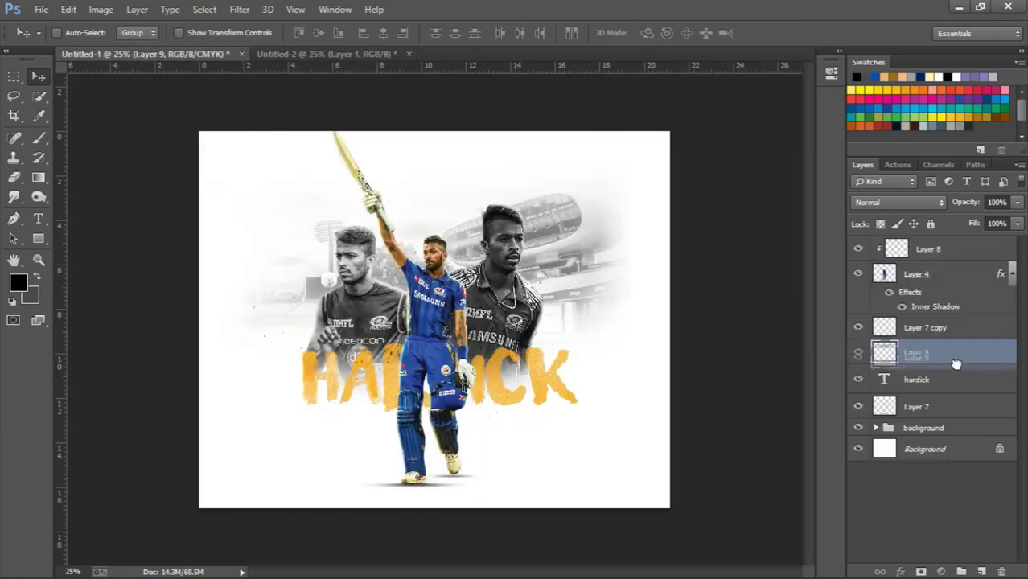
drag(563, 372, 563, 461)
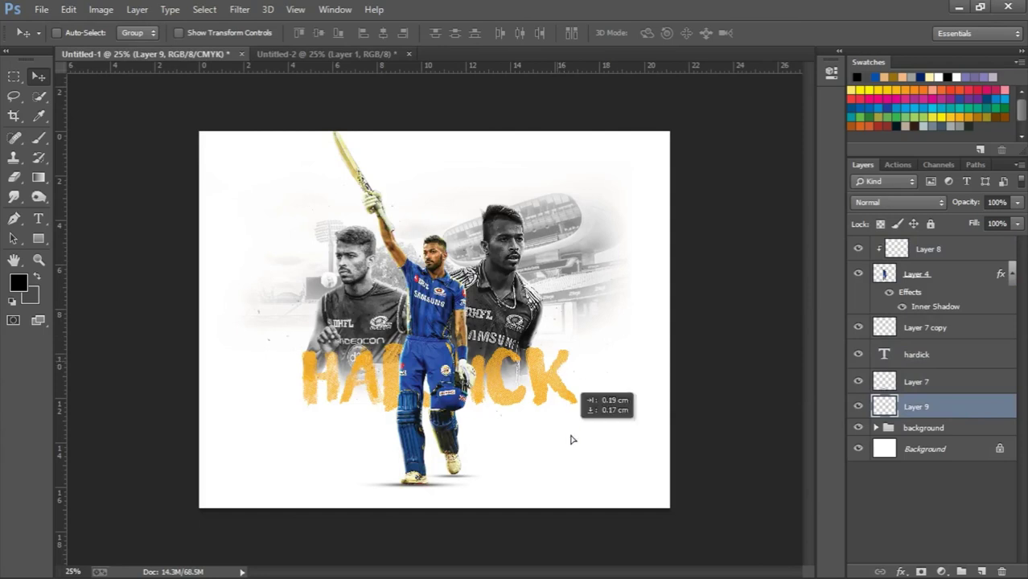
Enlarge the particles to about 121%, fade them to 60%, and place them around the legs.
key(ctrl+t)
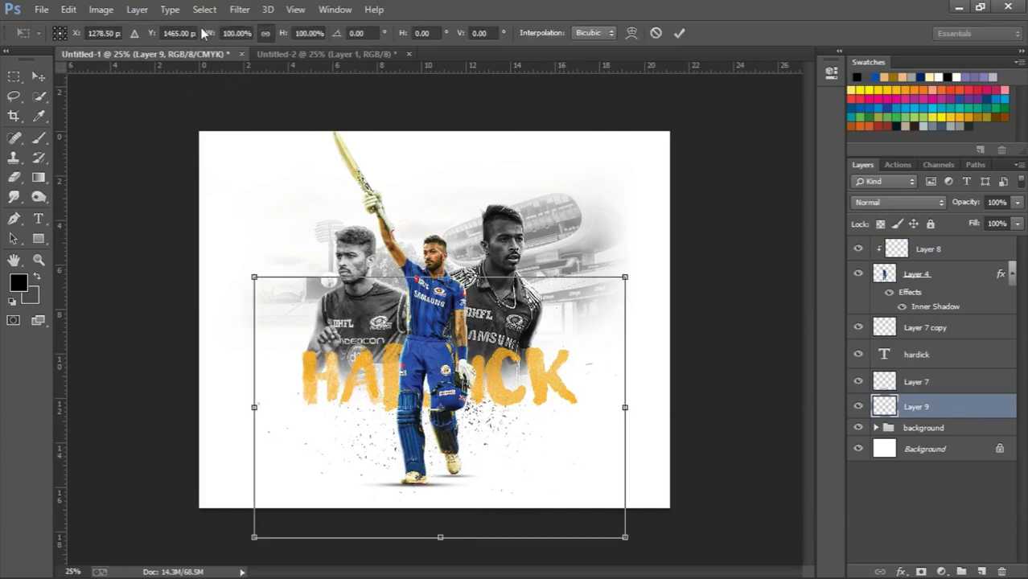
drag(212, 33, 225, 36)
key(Return)
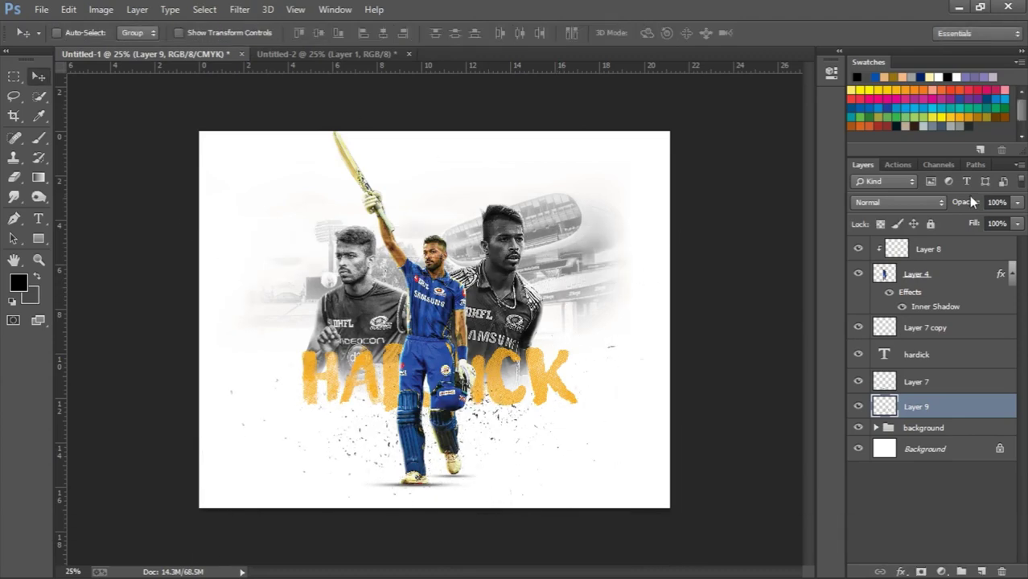
mouse_move(968, 207)
mouse_down()
mouse_move(952, 207)
mouse_move(969, 205)
mouse_up()
drag(694, 400, 527, 401)
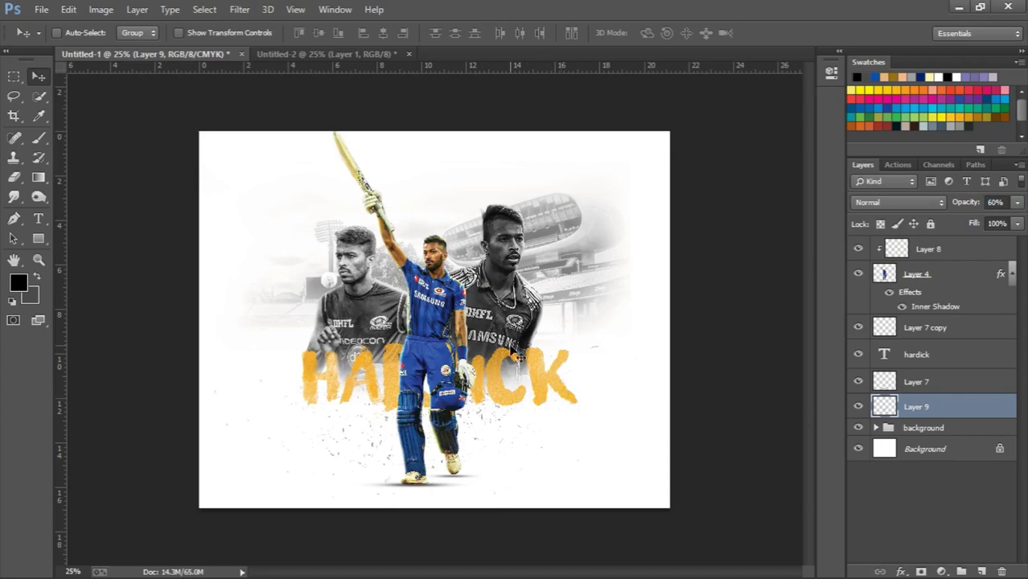
Give the hardick text layer a Drop Shadow with opacity lowered to about 13%.
click(966, 360)
double_click(965, 361)
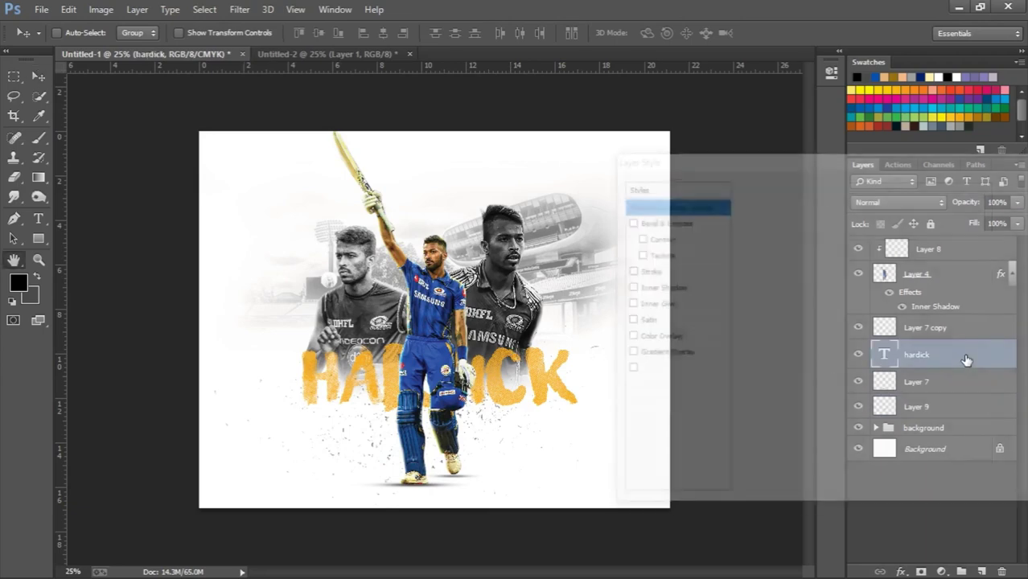
click(658, 403)
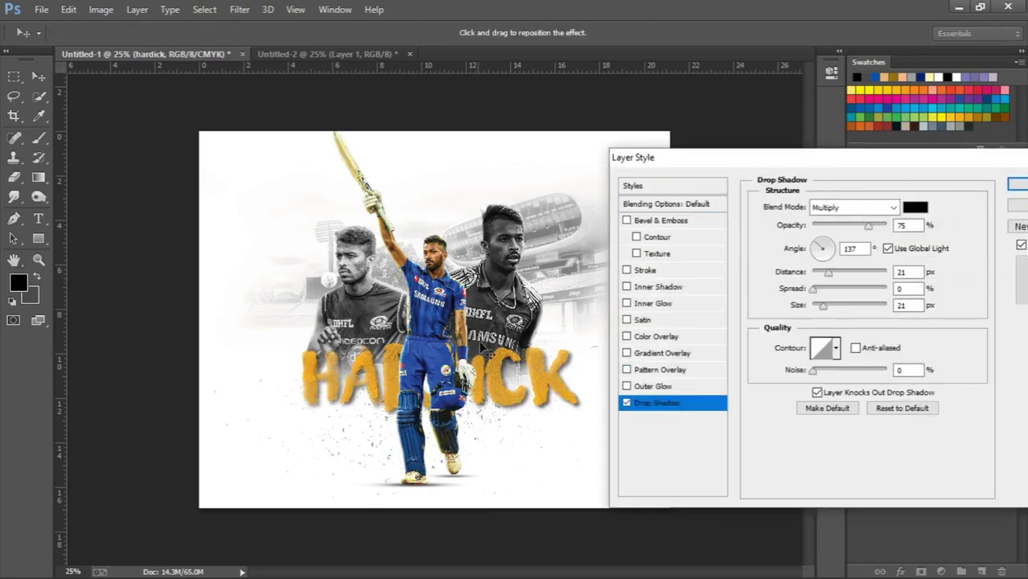
click(836, 227)
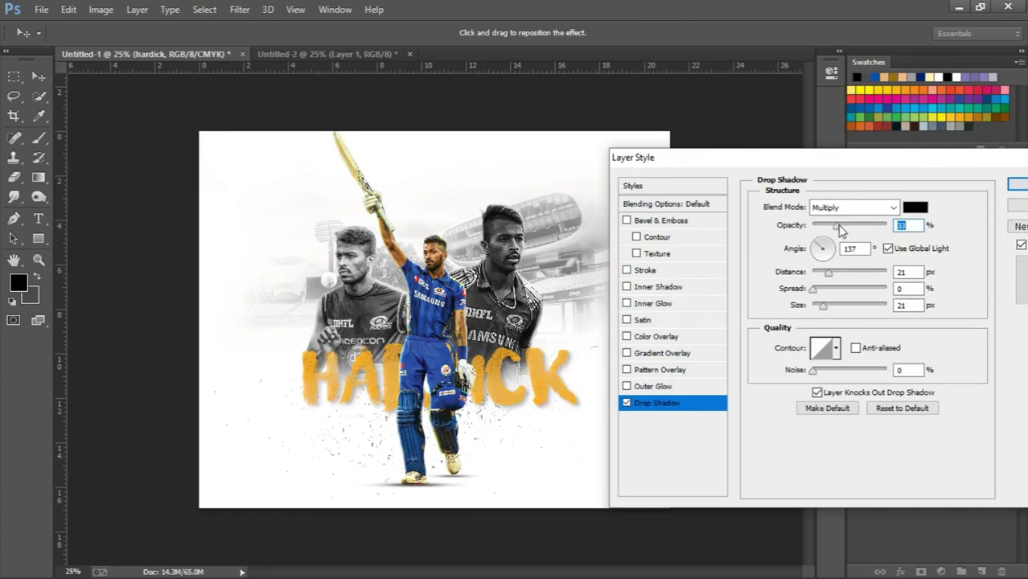
click(1016, 184)
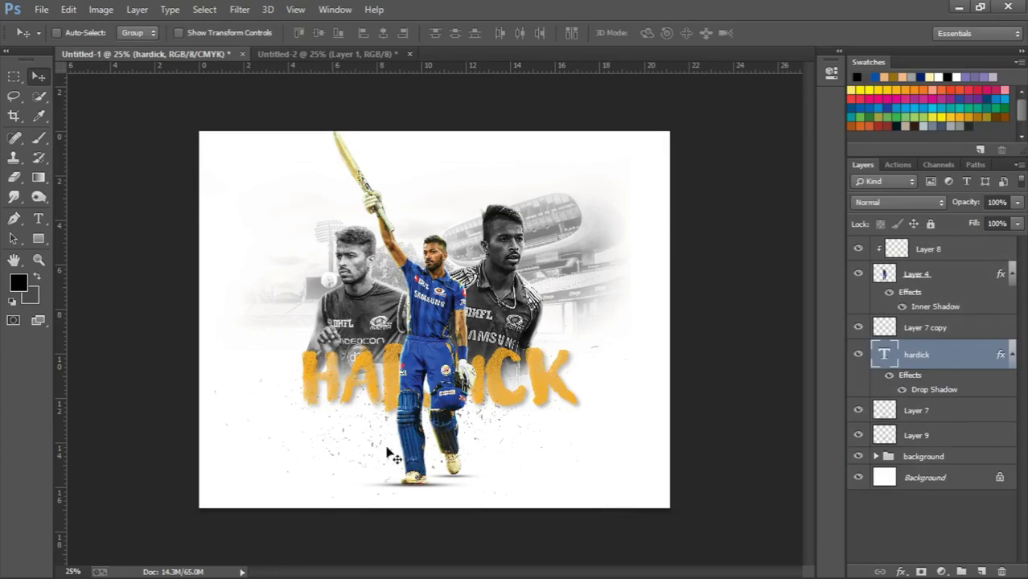
Bring the halftone dot texture into the poster and move it up and left.
key(alt+Tab)
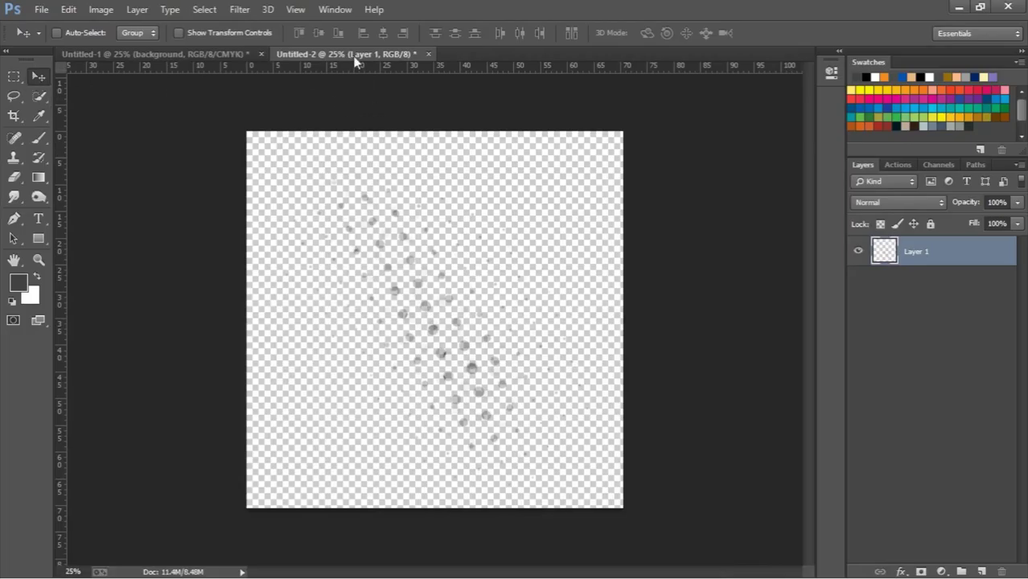
click(202, 54)
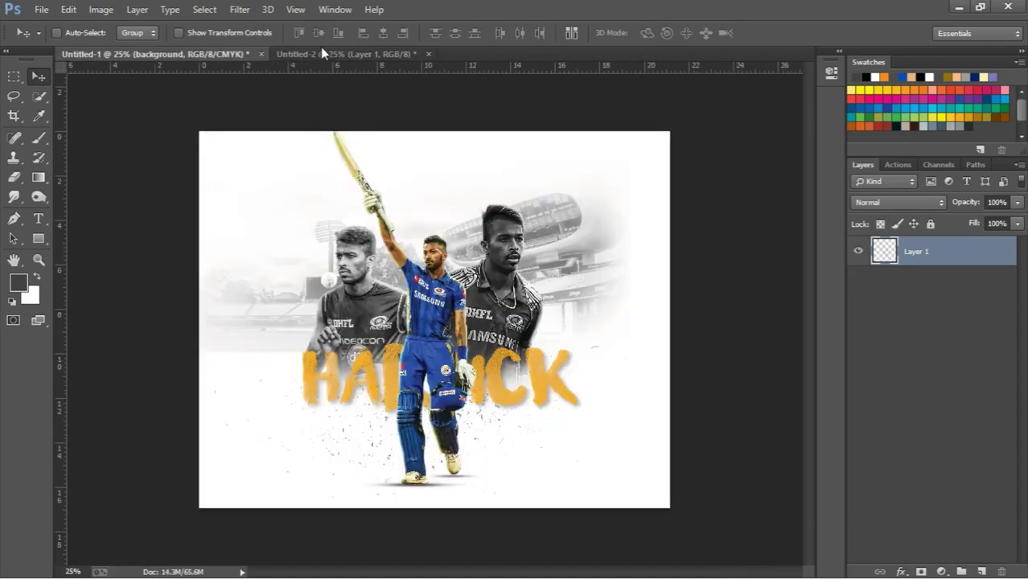
click(328, 55)
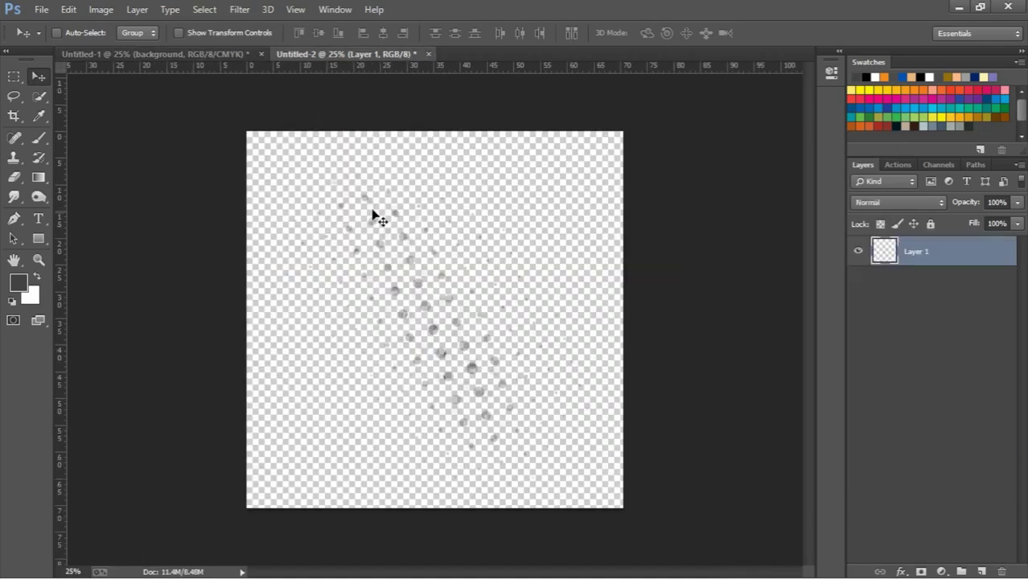
drag(352, 54, 377, 252)
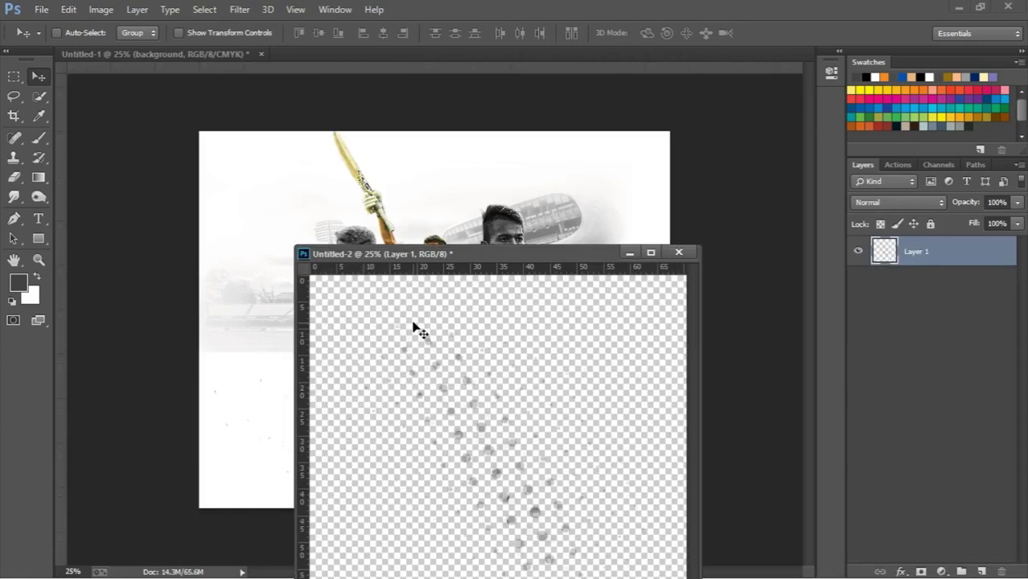
drag(413, 328, 421, 207)
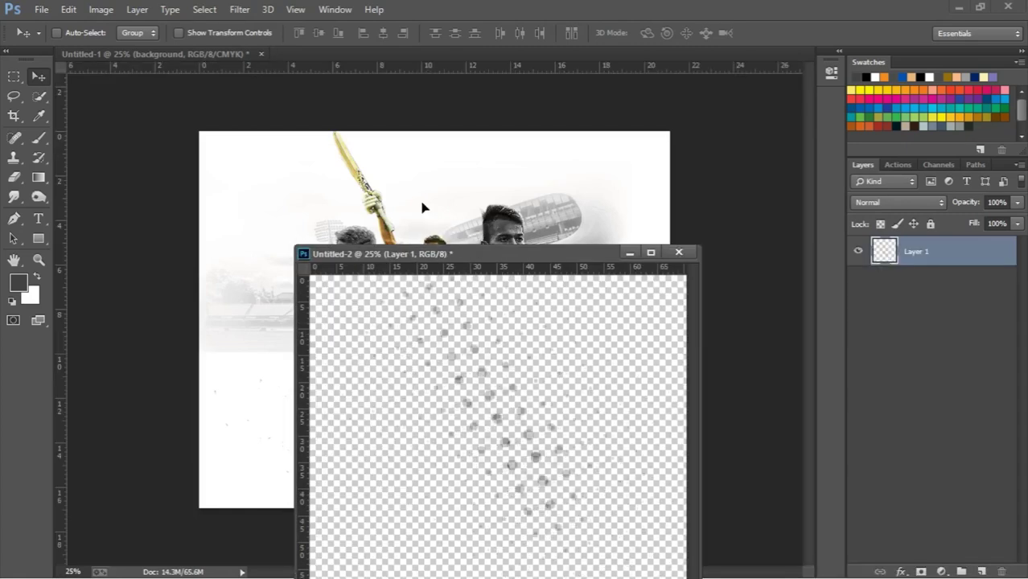
click(629, 253)
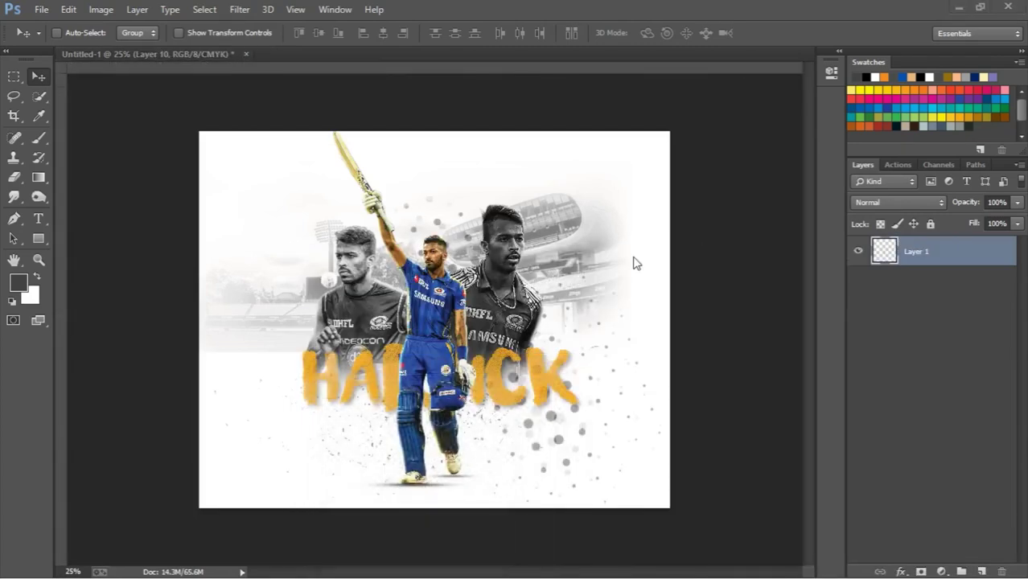
drag(480, 286, 441, 290)
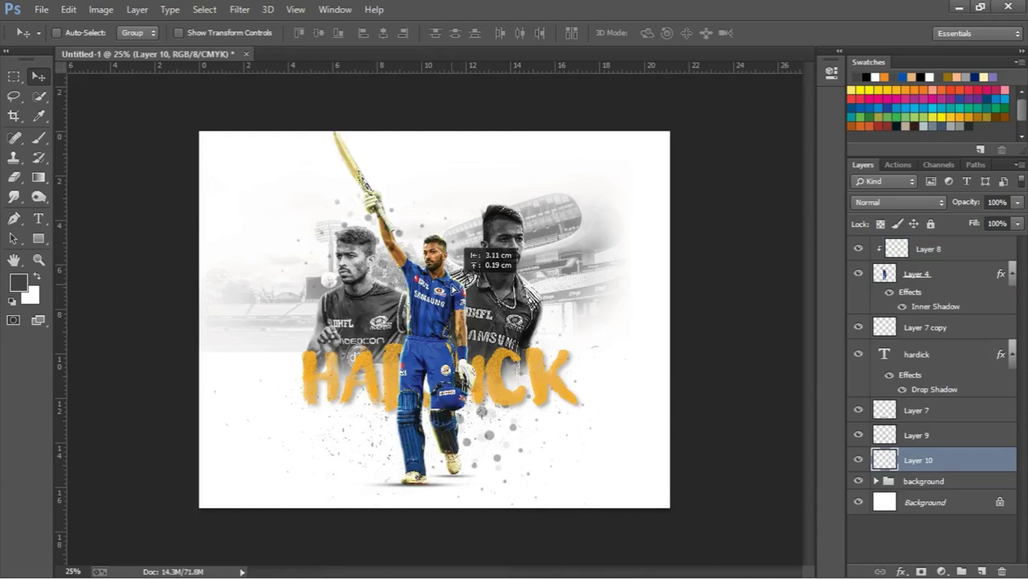
Scale the dot patch down to about 74% and tilt it a few degrees.
key(ctrl+t)
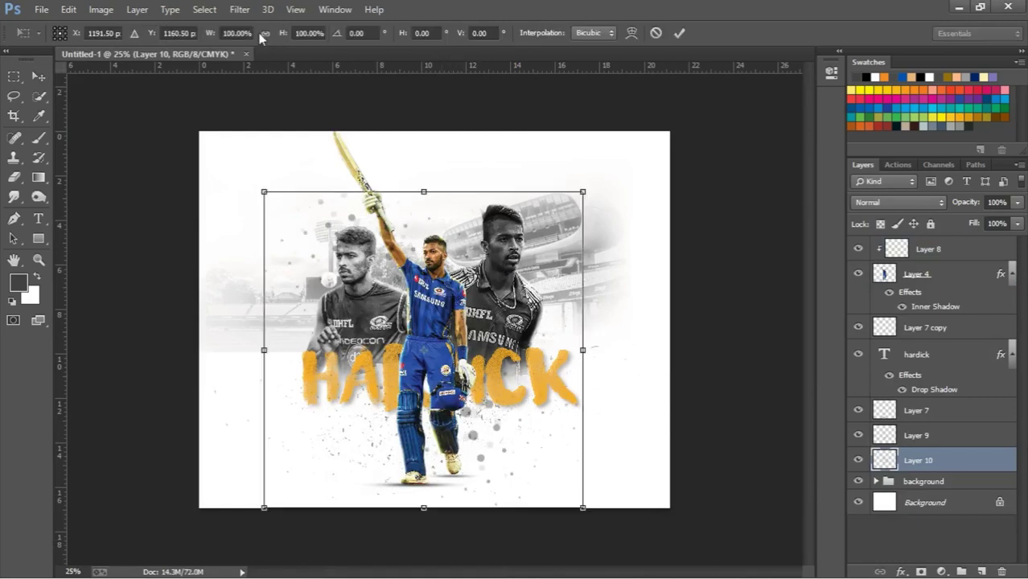
drag(208, 33, 172, 33)
drag(547, 467, 590, 397)
key(Escape)
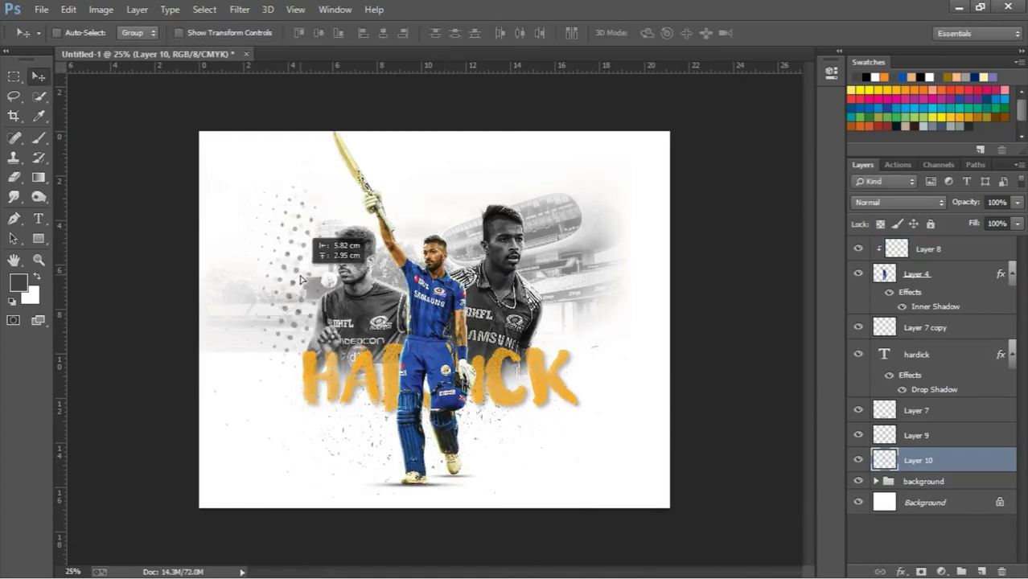
key(ctrl+t)
drag(207, 33, 225, 33)
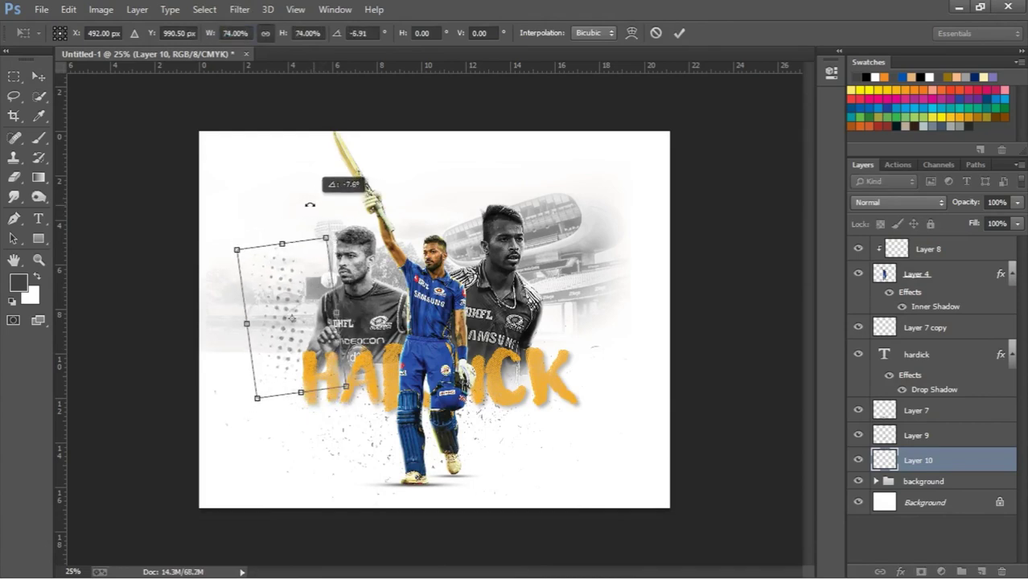
mouse_move(322, 151)
mouse_down()
mouse_move(305, 201)
mouse_move(327, 209)
mouse_move(299, 183)
mouse_up()
key(Return)
key(ctrl+t)
key(Return)
key(ctrl+t)
key(Return)
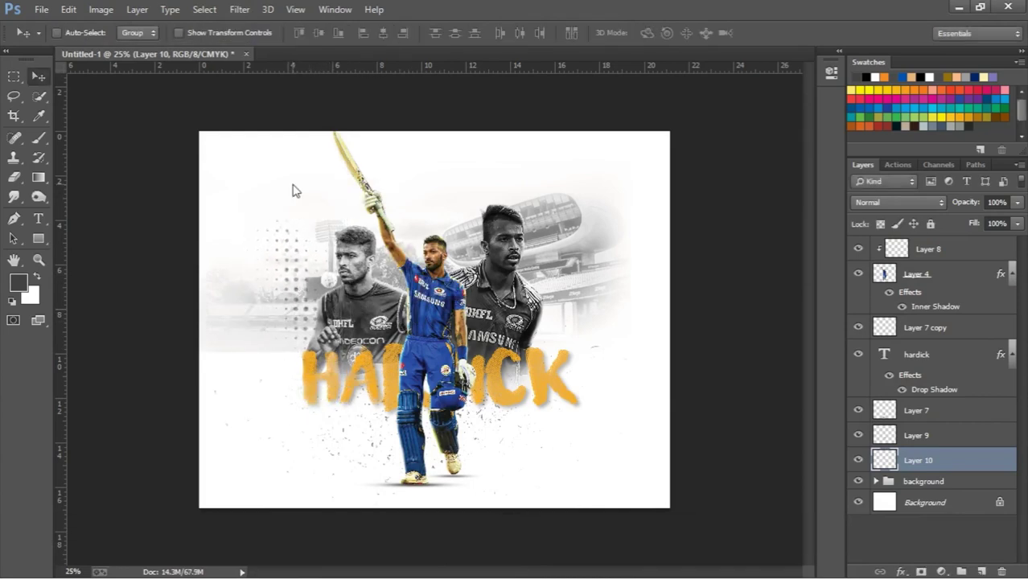
Add a HARDIK PANDYA text caption near the top of the poster.
click(410, 166)
text(HA)
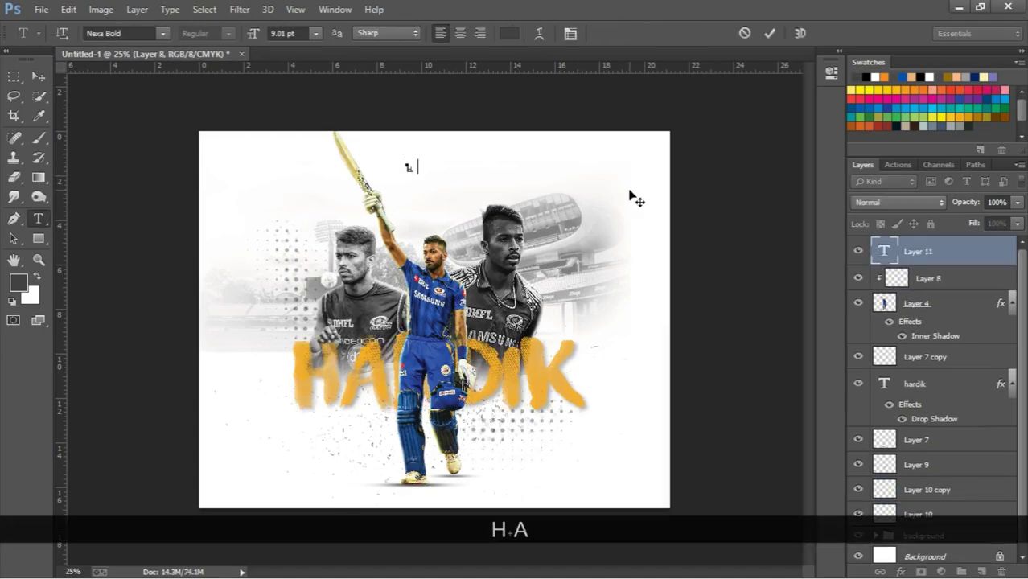
text(RDIK )
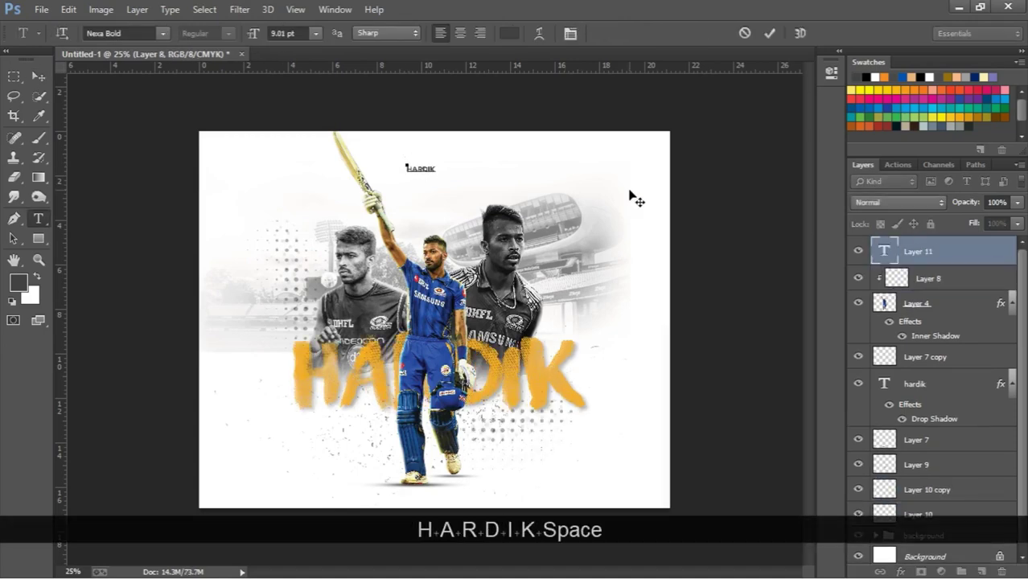
text(PANDYA)
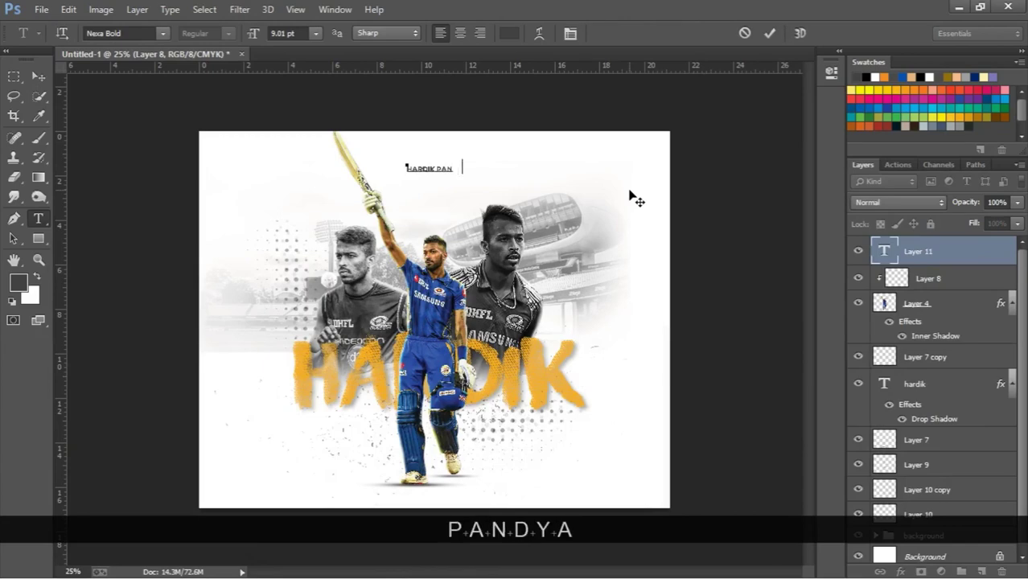
click(769, 33)
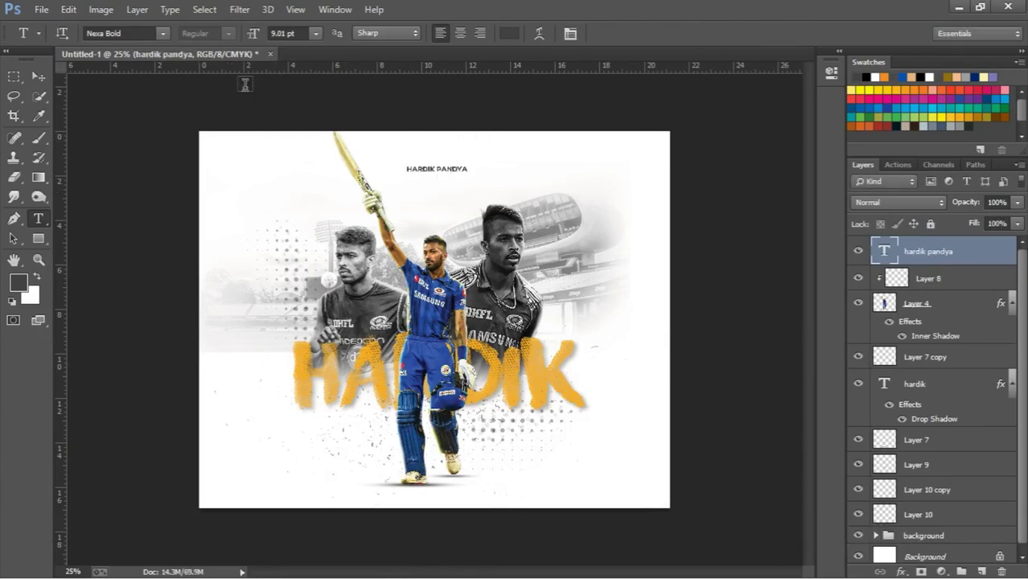
Set the caption's letter tracking to 400 in the Character panel.
click(570, 35)
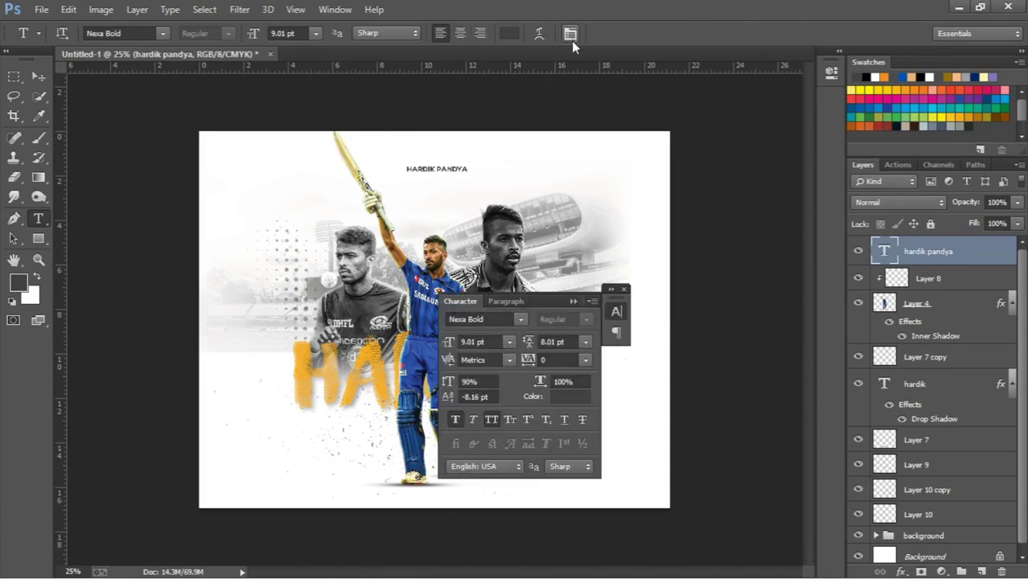
click(551, 359)
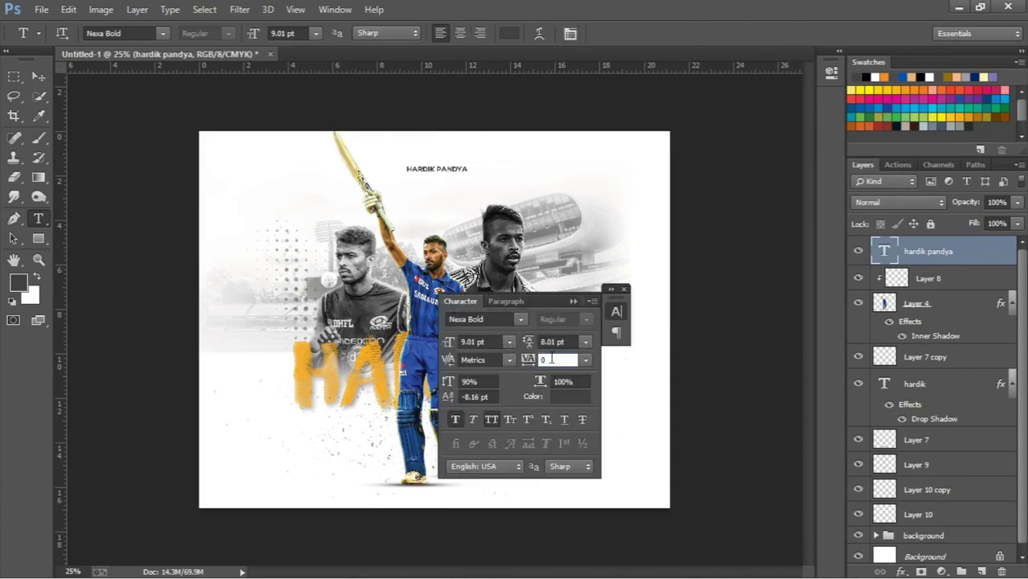
text(400)
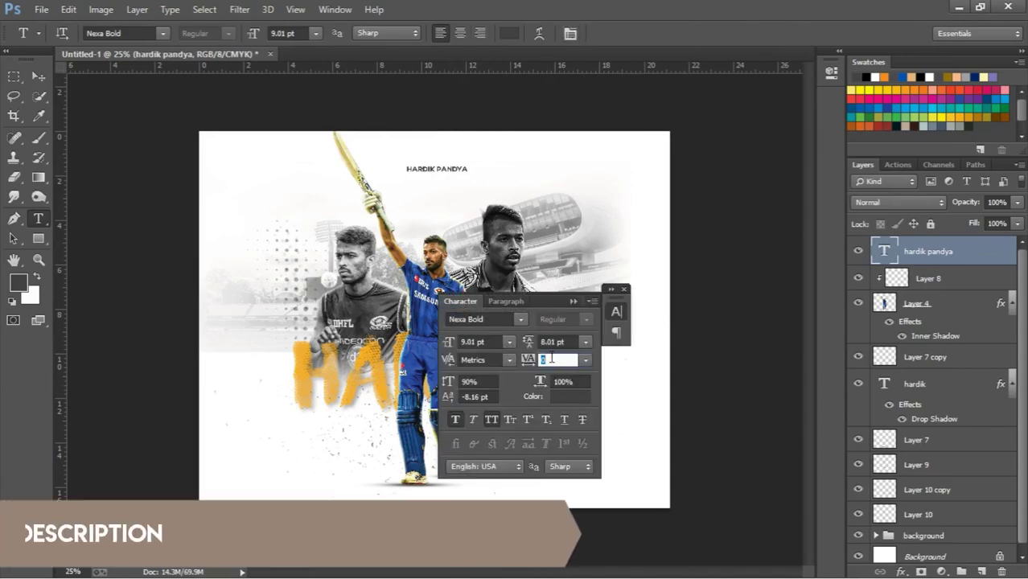
key(Return)
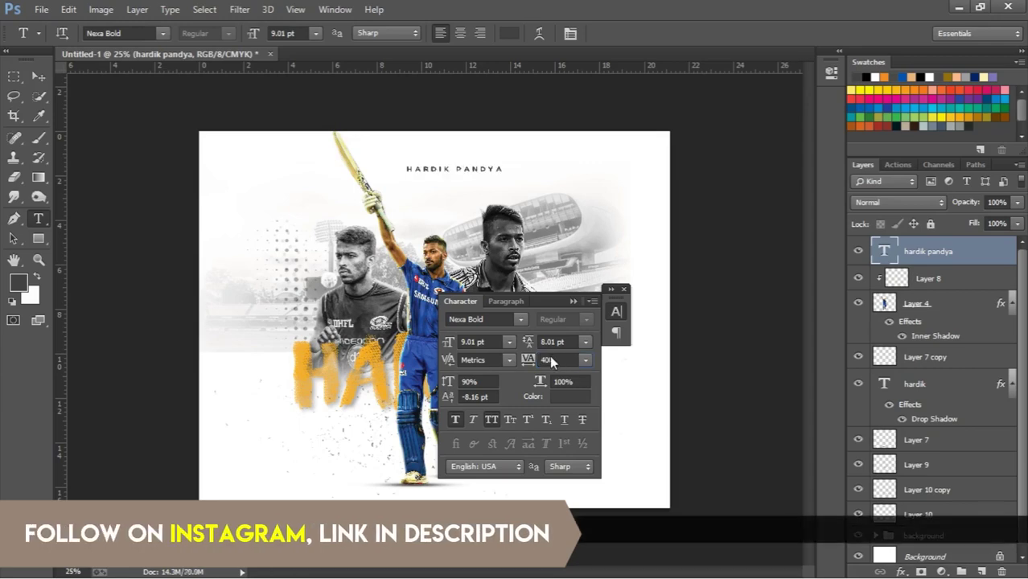
click(625, 289)
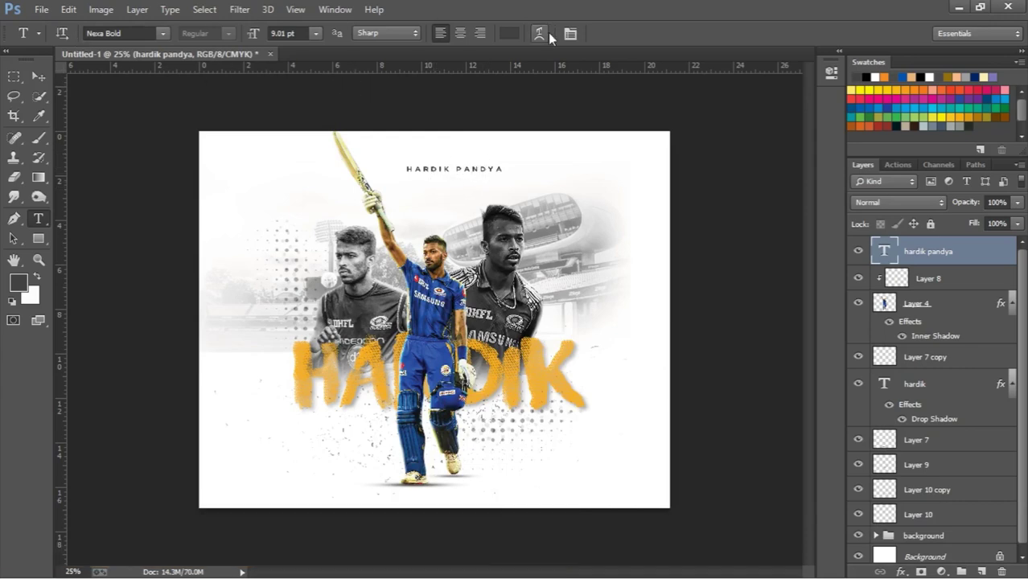
Rotate the HARDIK PANDYA caption 90° clockwise and move it to the lower-left edge.
key(ctrl+t)
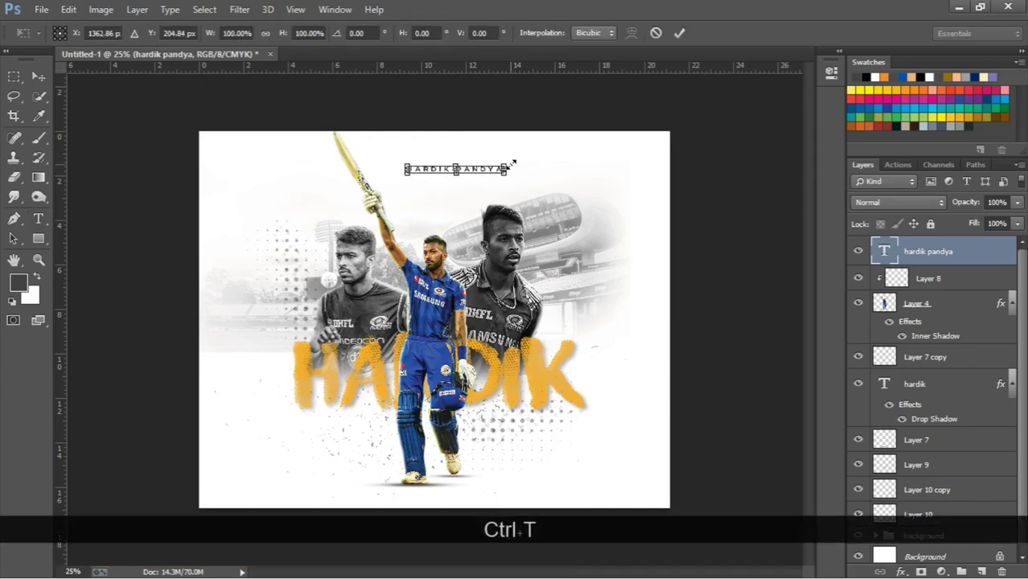
right_click(486, 171)
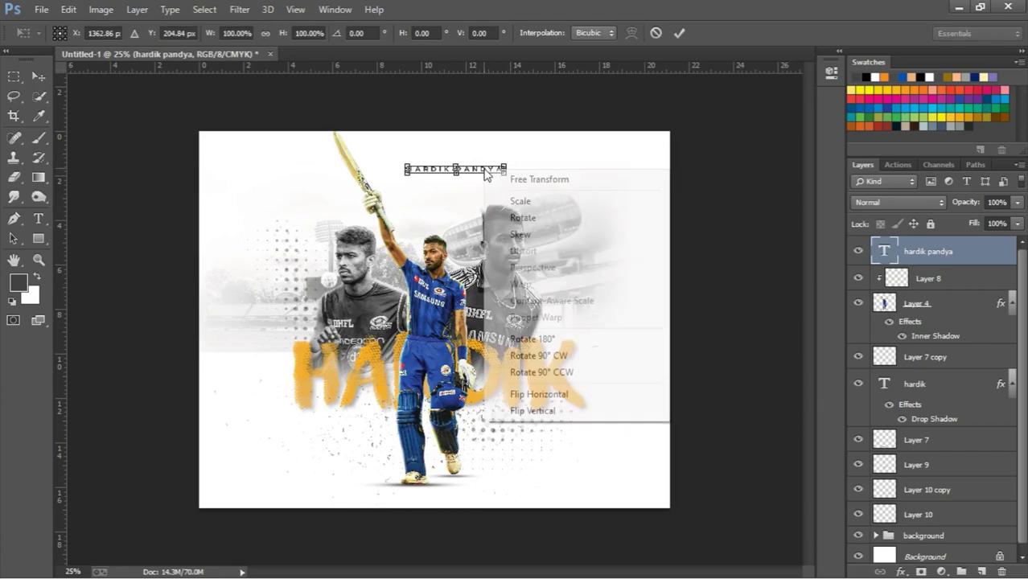
click(555, 358)
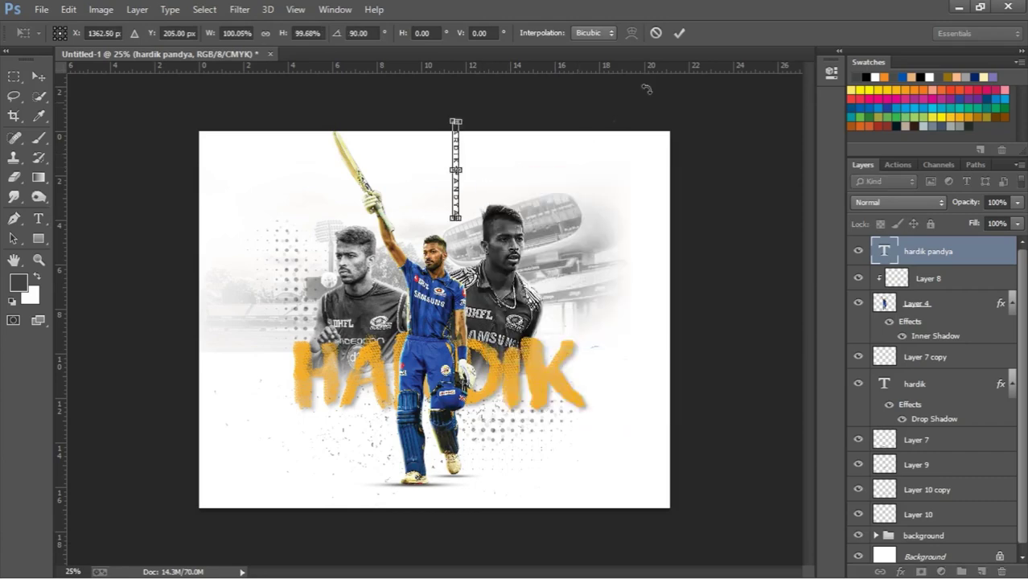
click(678, 33)
key(v)
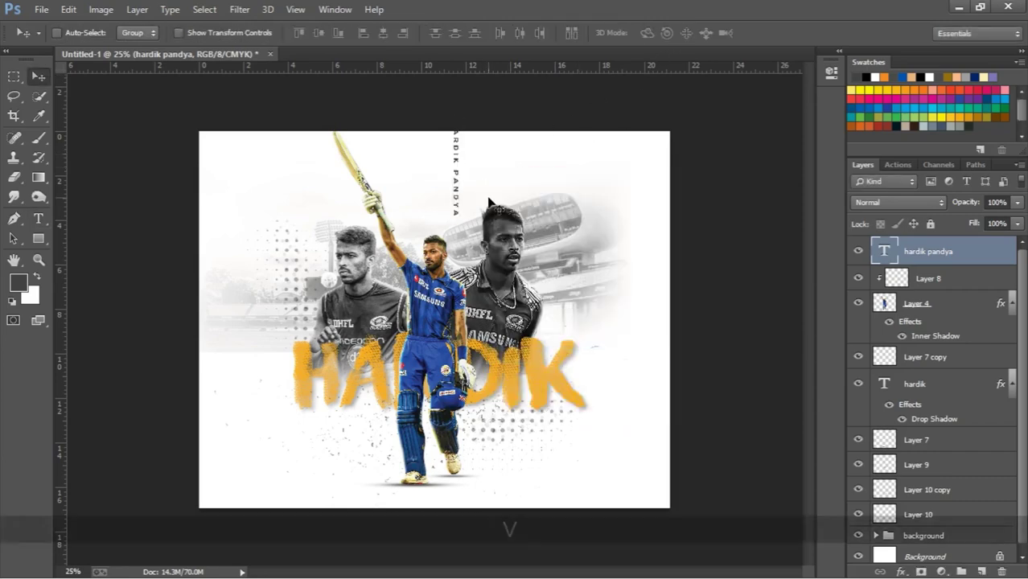
drag(489, 201, 239, 464)
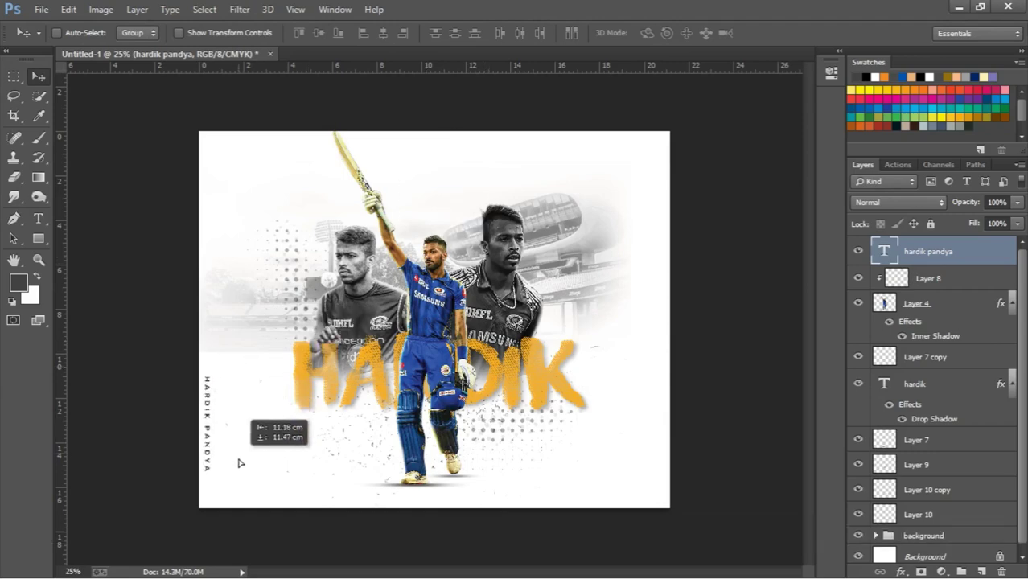
drag(239, 463, 242, 479)
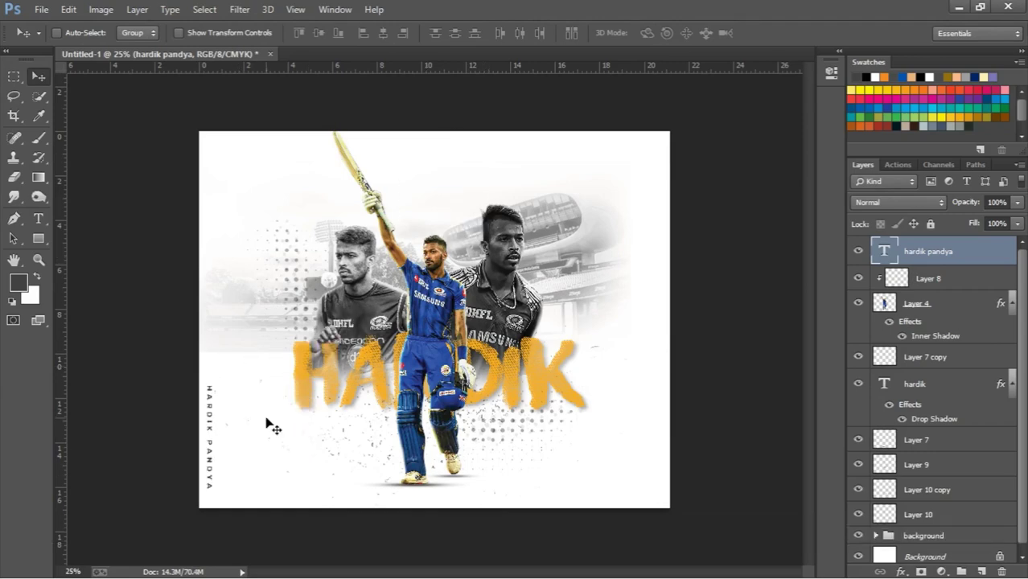
Duplicate the caption to the upper-right edge and stamp all visible layers into Layer 11.
key(ctrl+j)
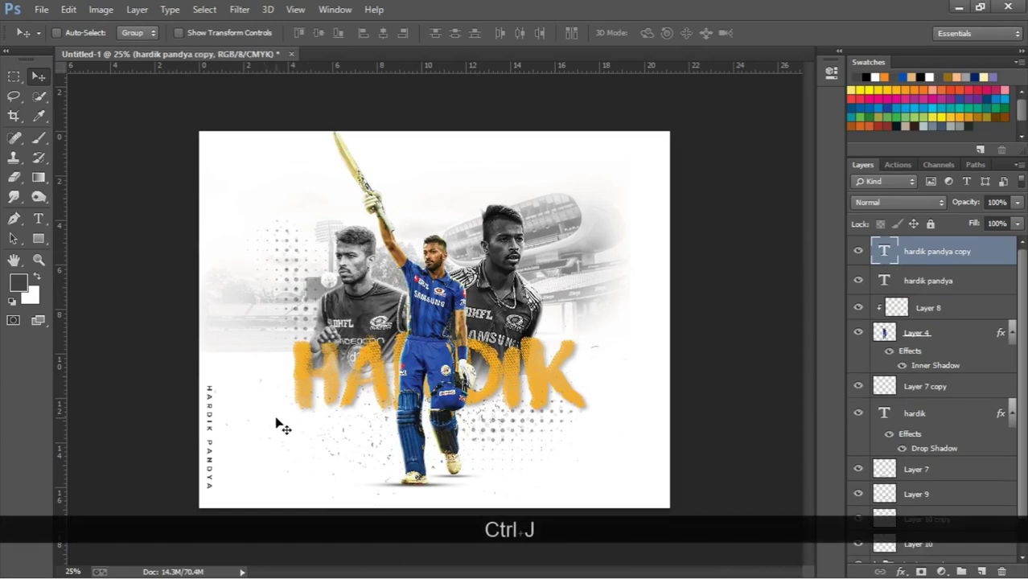
drag(290, 418, 726, 174)
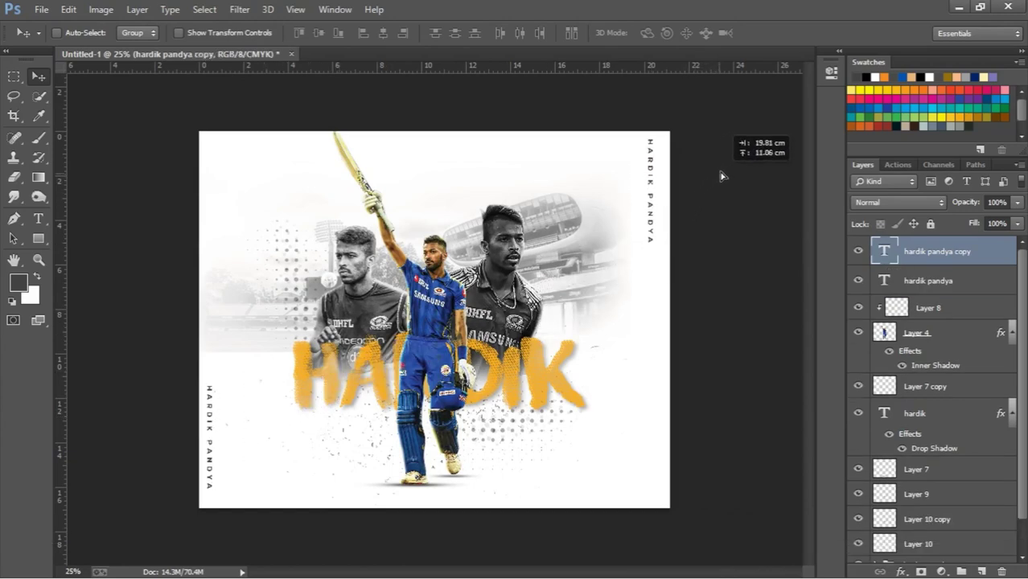
drag(726, 173, 729, 175)
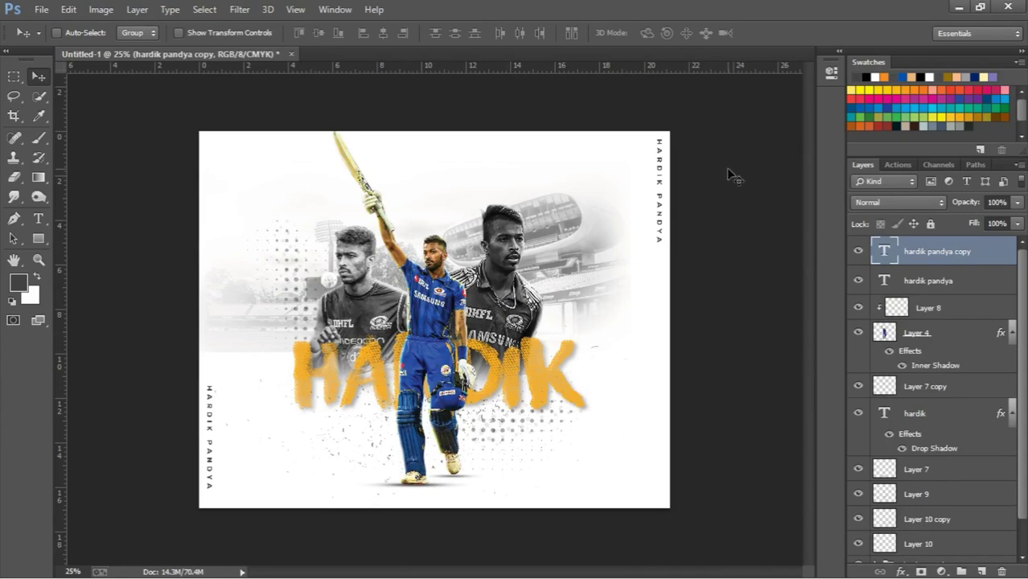
key(ctrl+alt+shift+e)
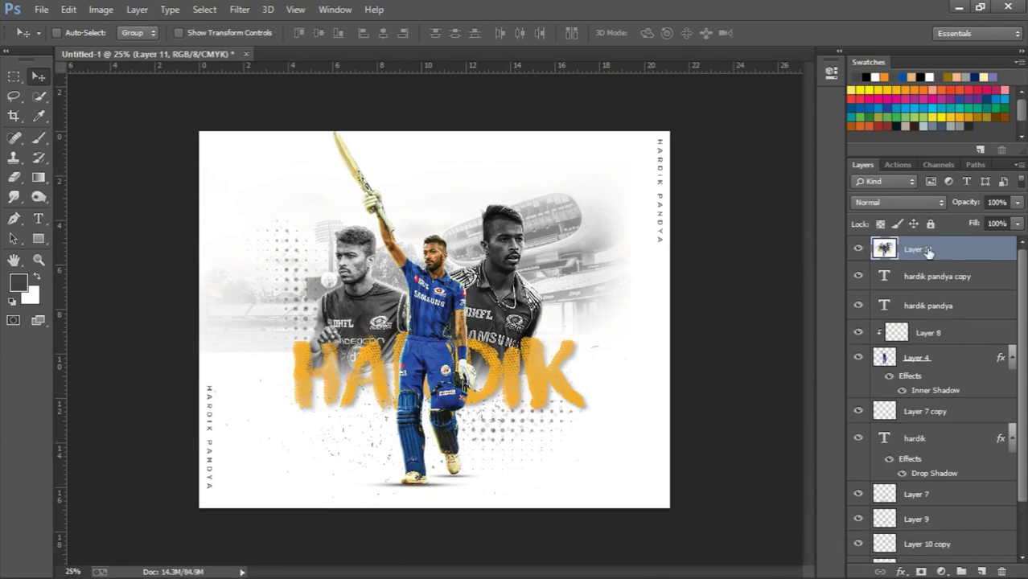
In Camera Raw, raise exposure to +0.40 and lift highlights, shadows and lower Basic sliders.
key(ctrl+shift+a)
scroll(771, 332, down, 1)
scroll(772, 331, down, 3)
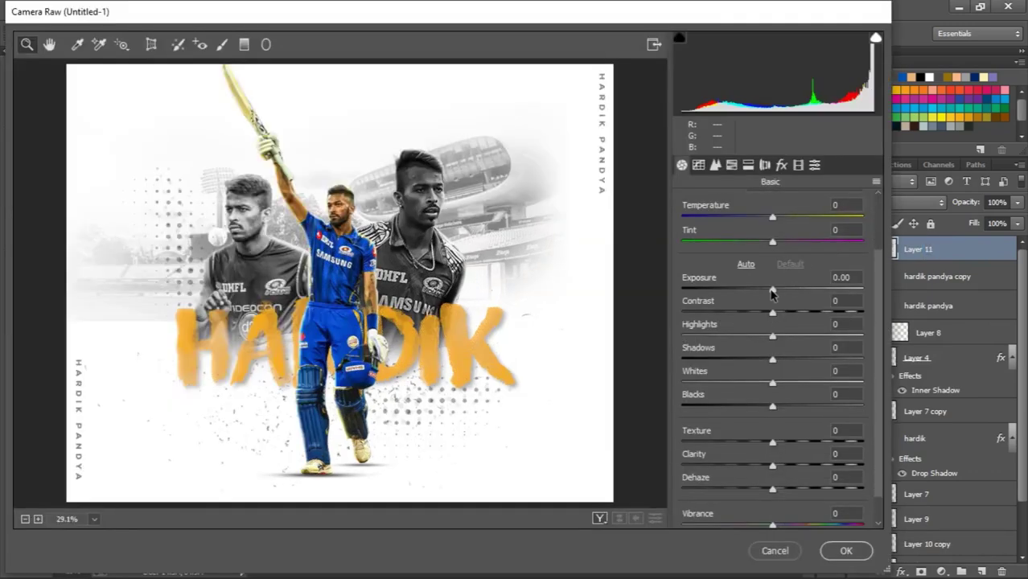
drag(771, 291, 779, 339)
drag(771, 359, 778, 364)
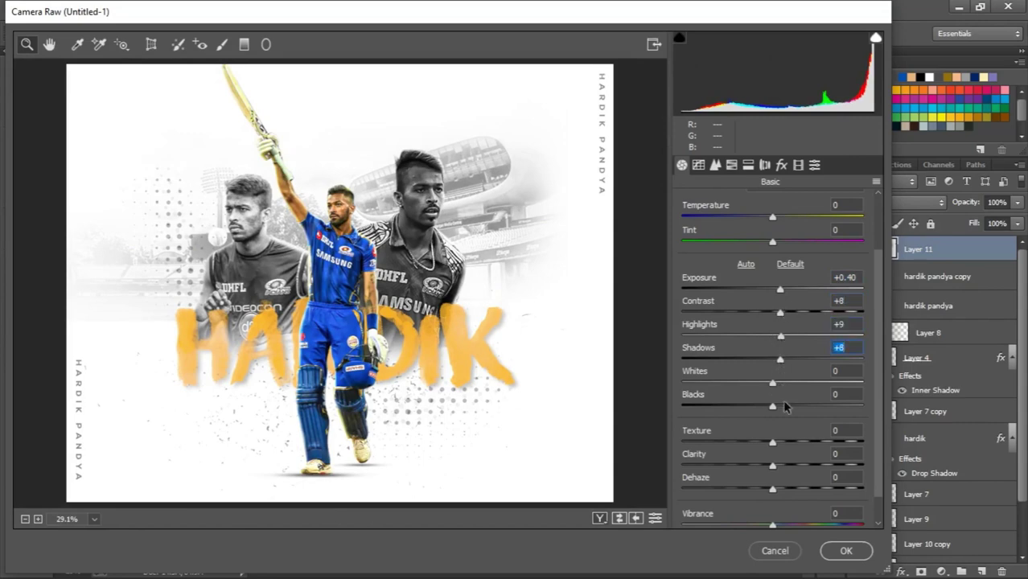
mouse_move(772, 406)
mouse_down()
mouse_move(802, 406)
mouse_move(766, 462)
mouse_up()
scroll(802, 410, down, 1)
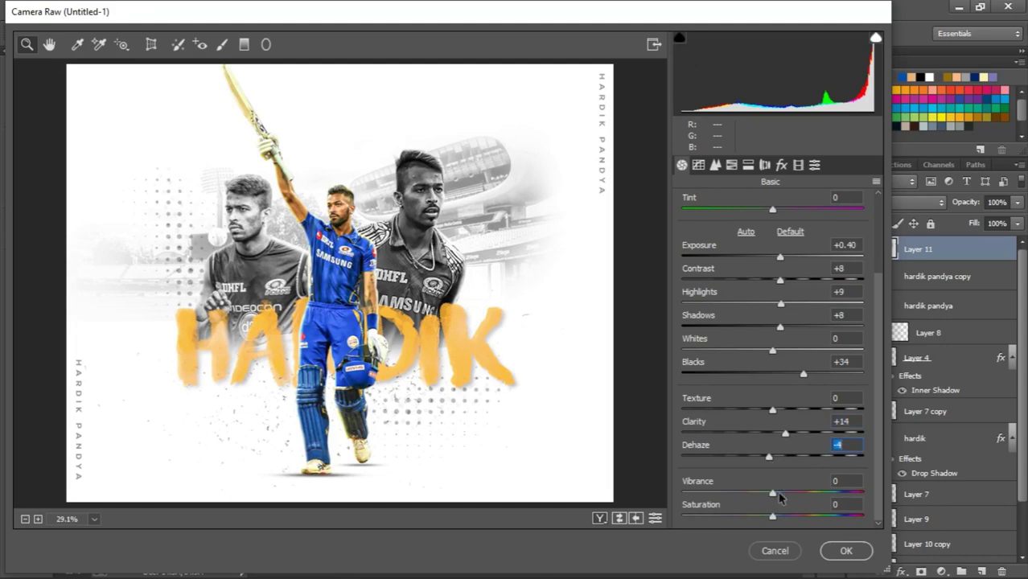
Brighten the orange and blue luminance in HSL.
click(698, 164)
click(731, 165)
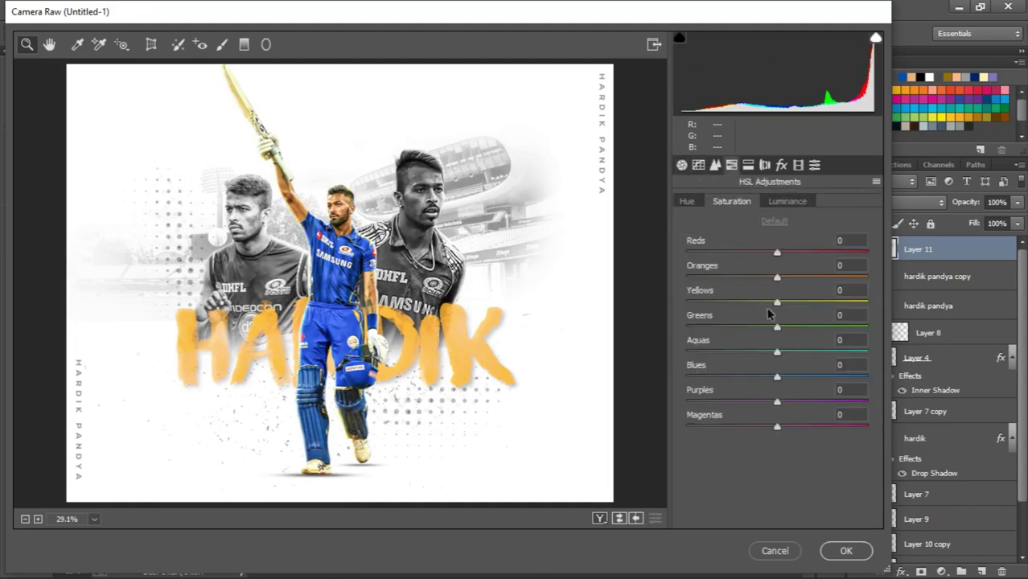
click(784, 203)
drag(777, 277, 794, 279)
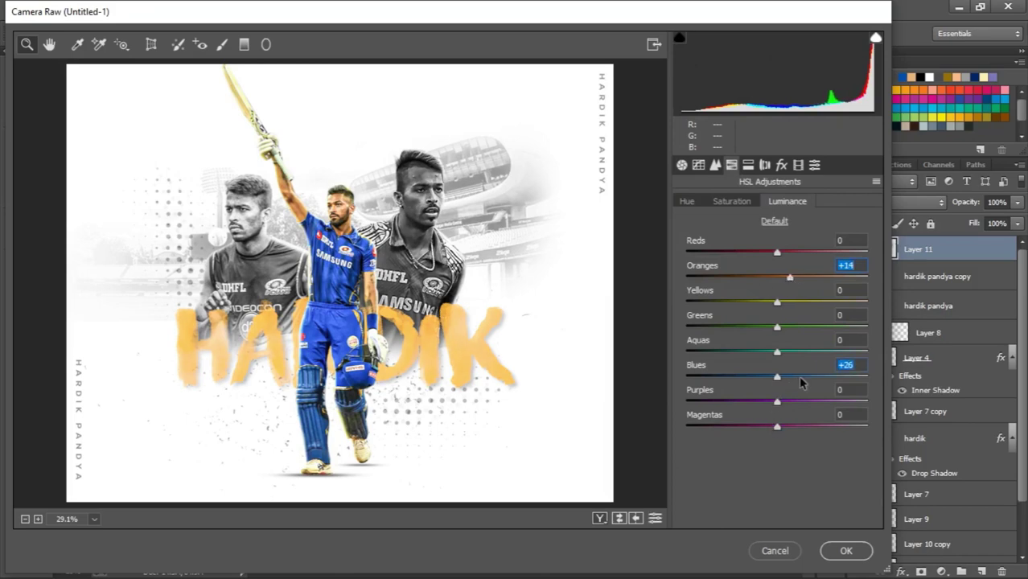
drag(800, 383, 811, 381)
Add a -55 post-crop vignette to darken the edges and apply luminance noise reduction.
click(781, 165)
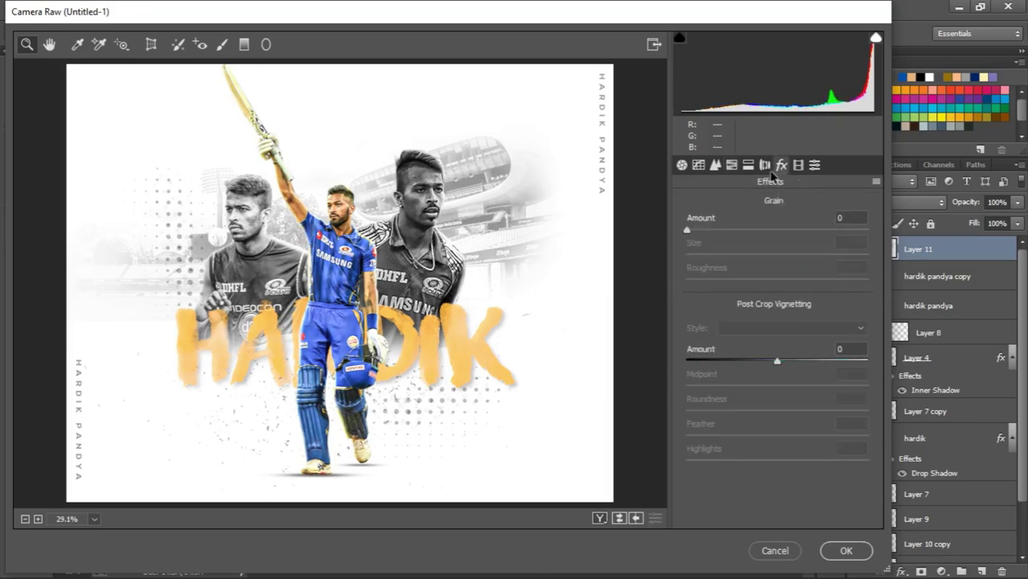
drag(759, 361, 735, 361)
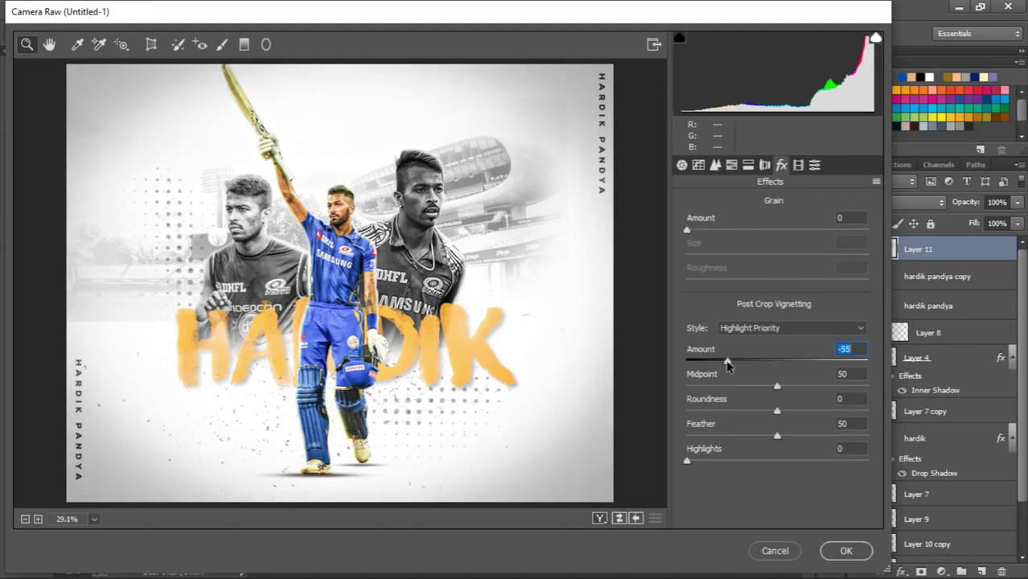
click(765, 165)
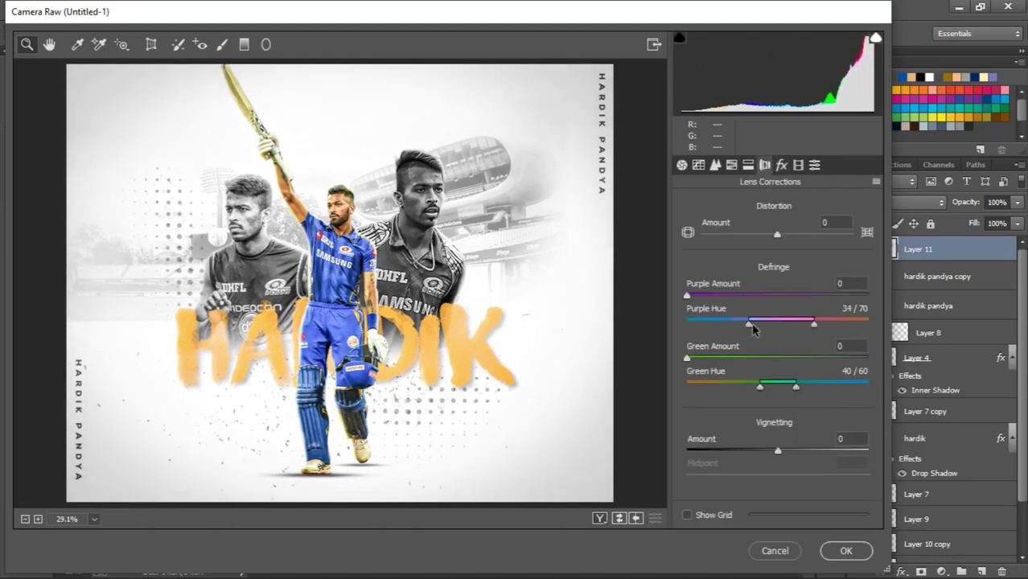
click(731, 165)
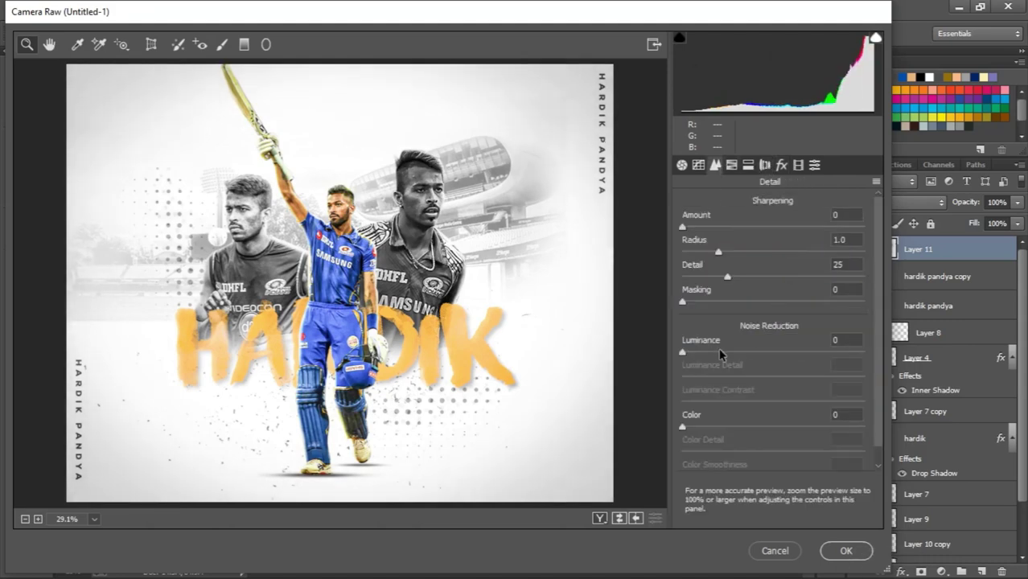
drag(718, 352, 745, 352)
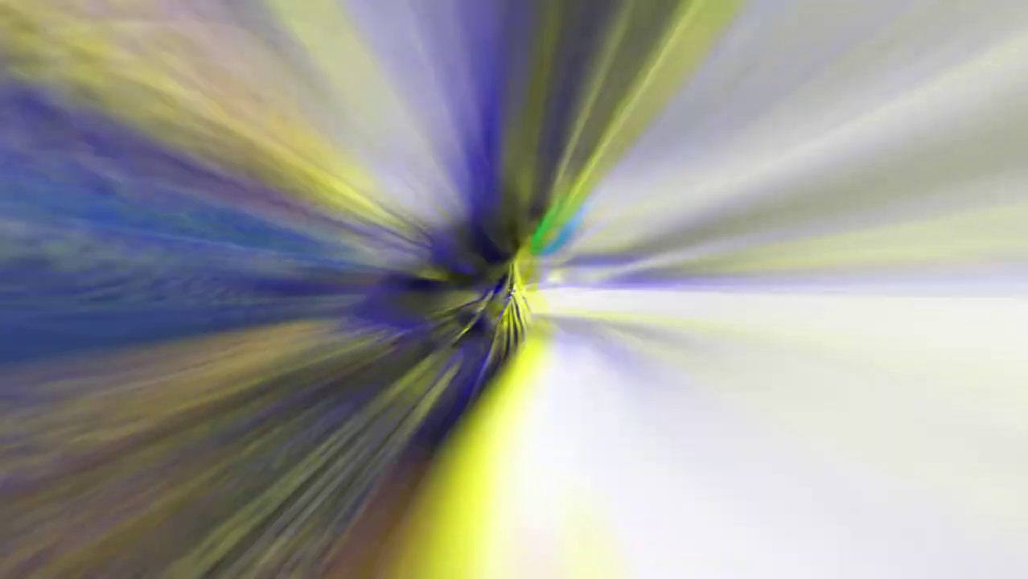